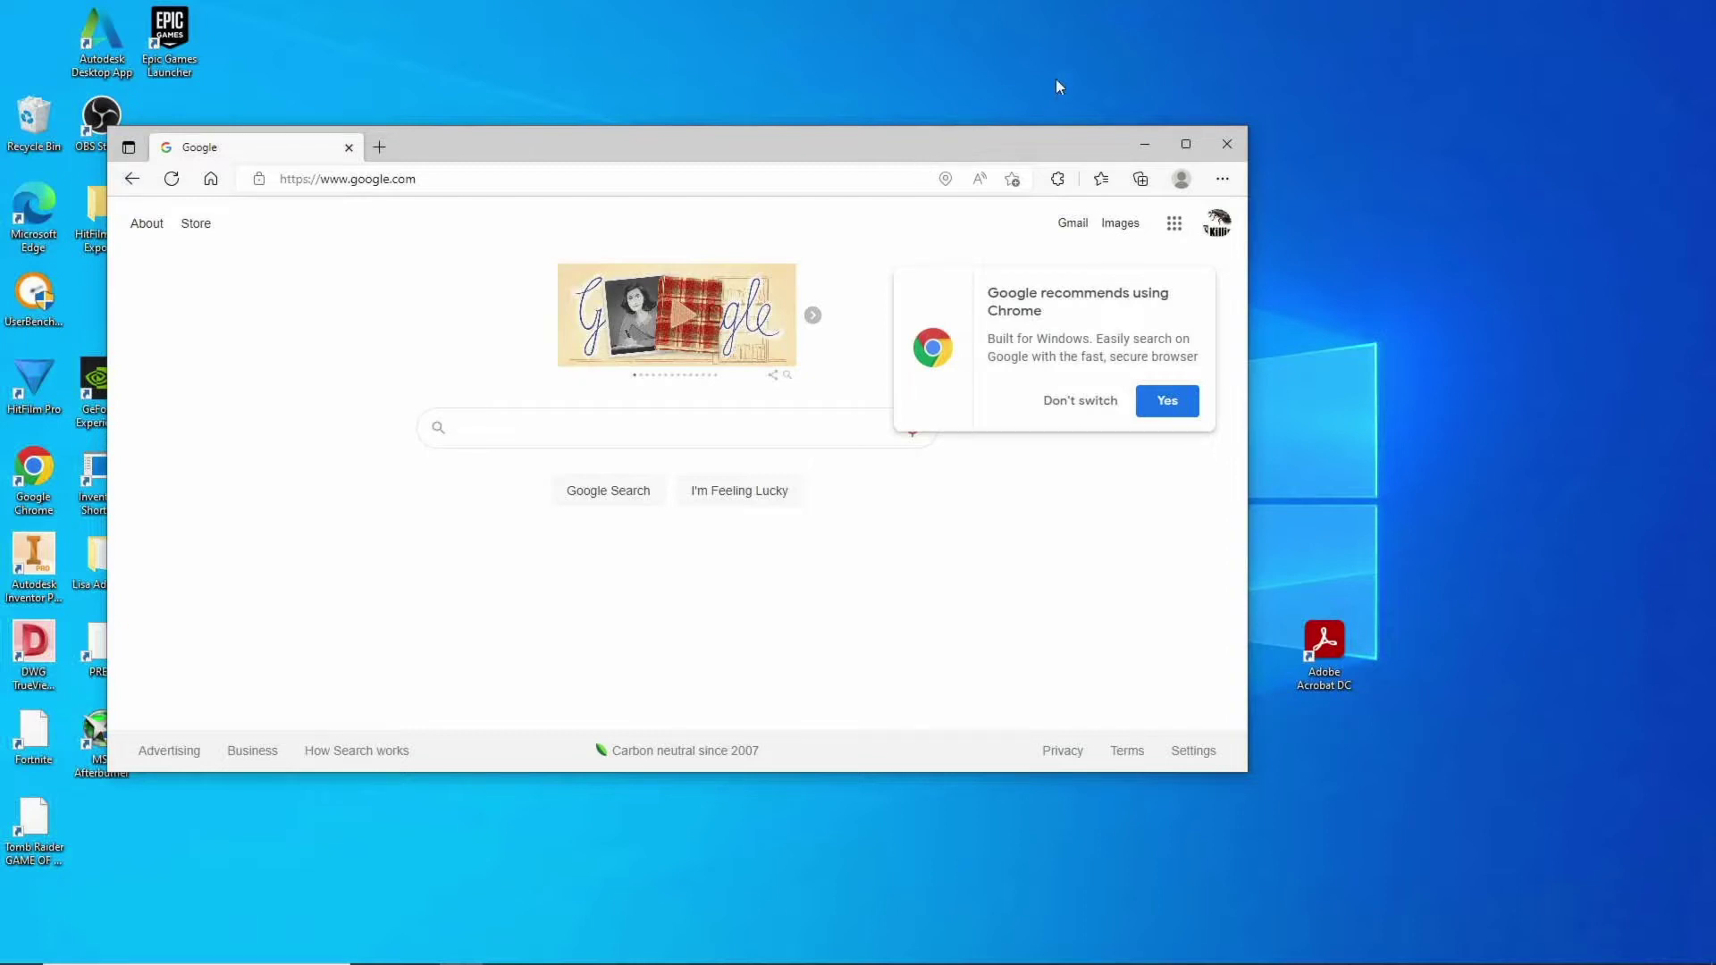
Dismiss the Chrome recommendation and search Google for "gigabyte b550m ds3h"
click(1062, 411)
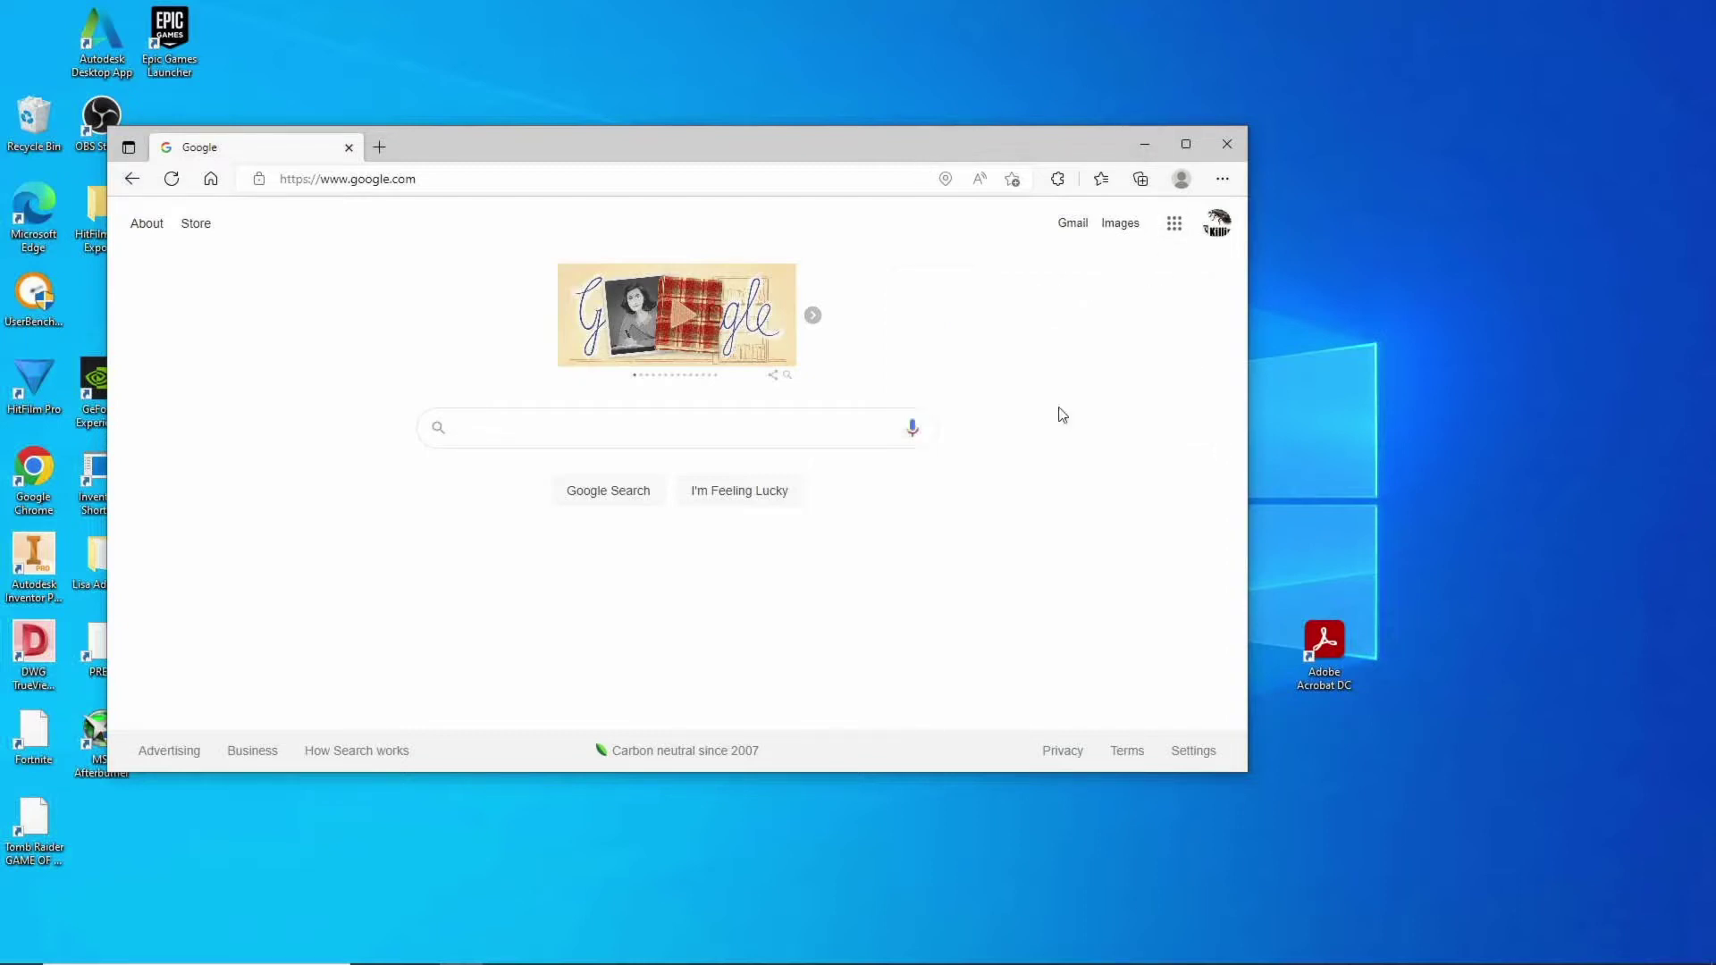
click(779, 426)
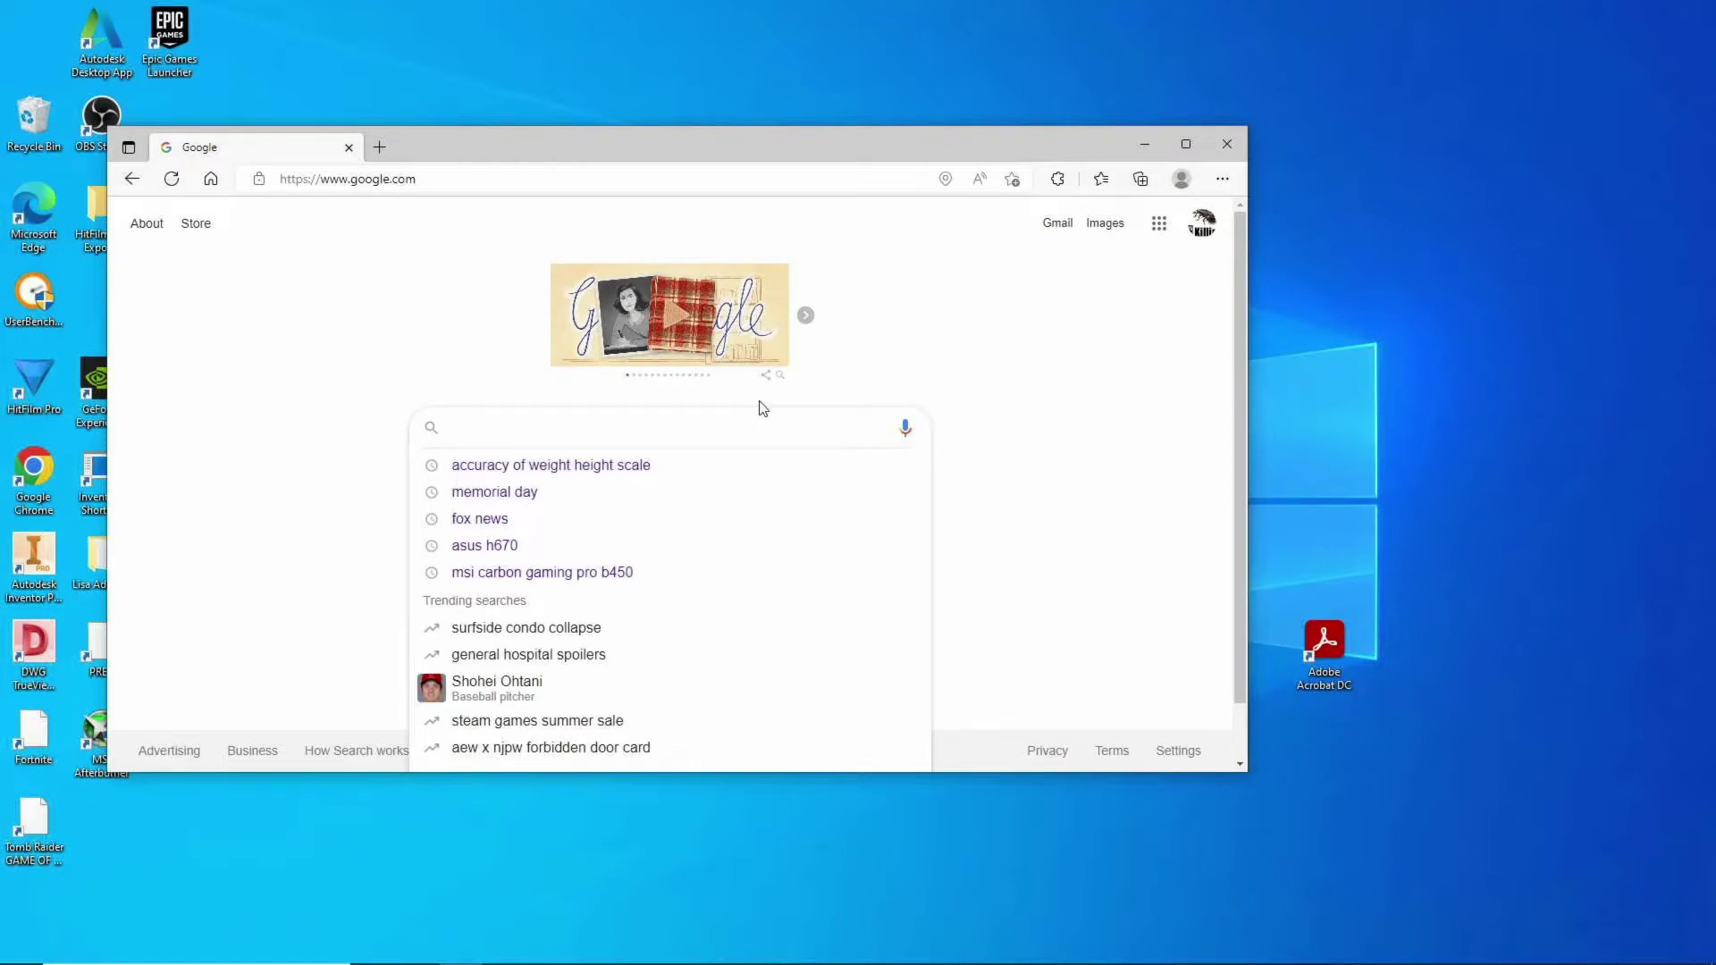
text(gigab)
key(BackSpace)
key(BackSpace)
key(BackSpace)
key(BackSpace)
text(iga)
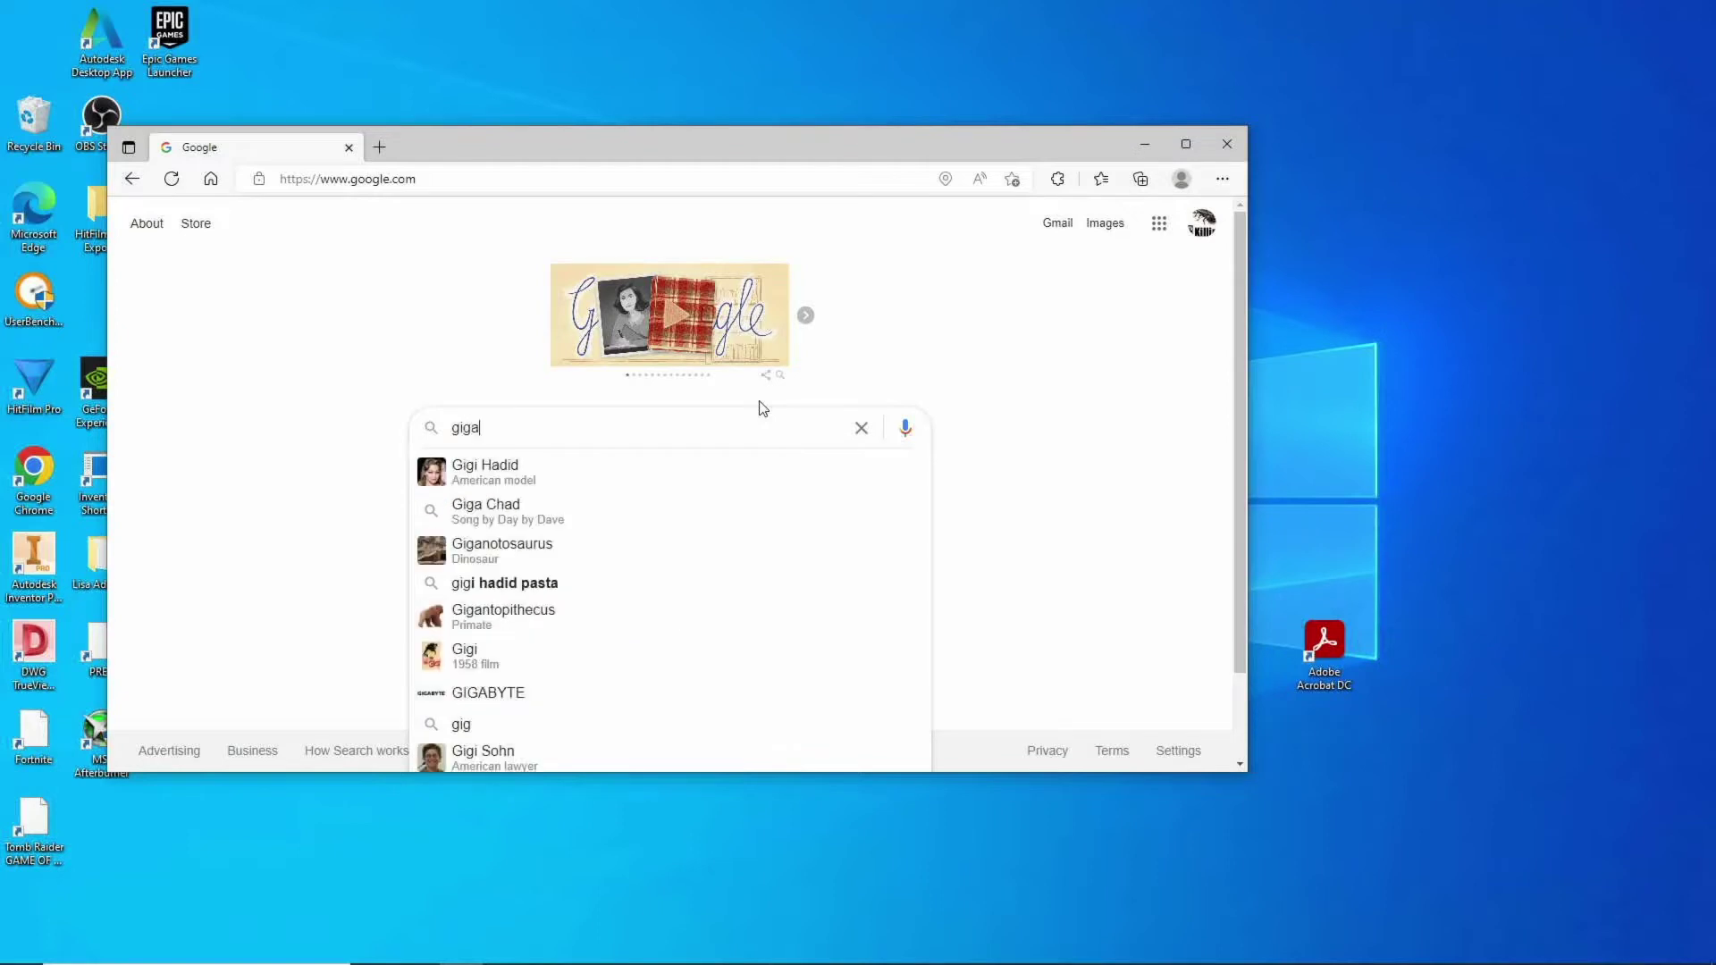
text(byte b)
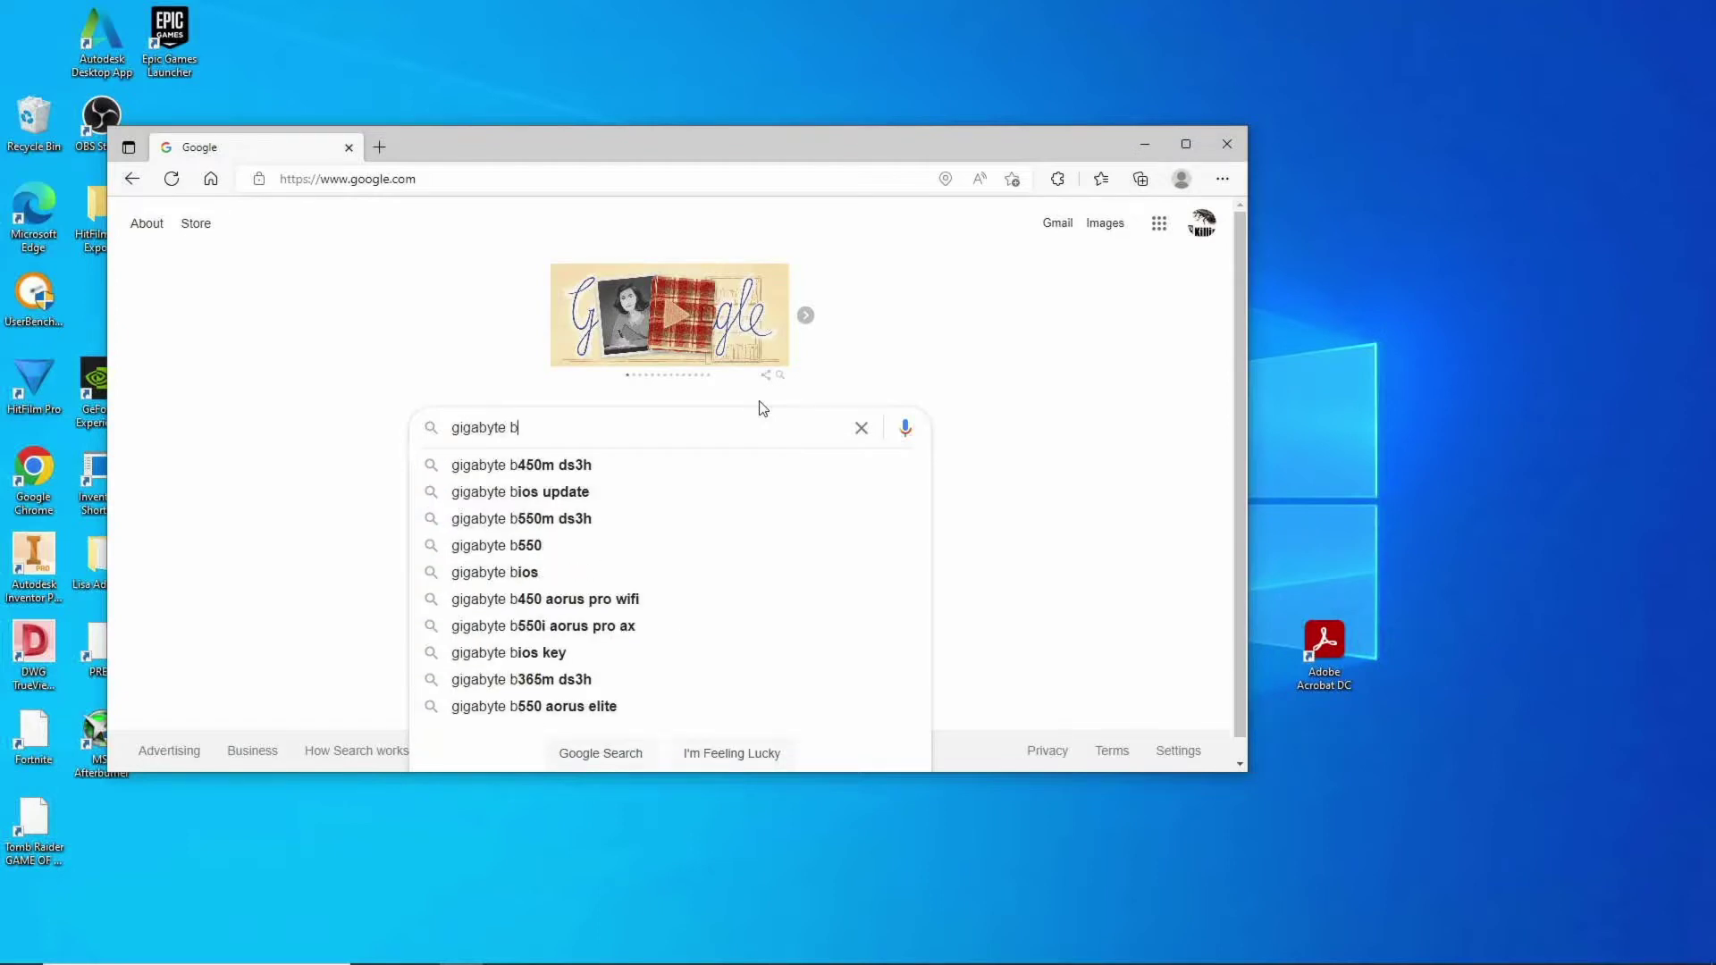
text(66)
key(BackSpace)
key(BackSpace)
text(550)
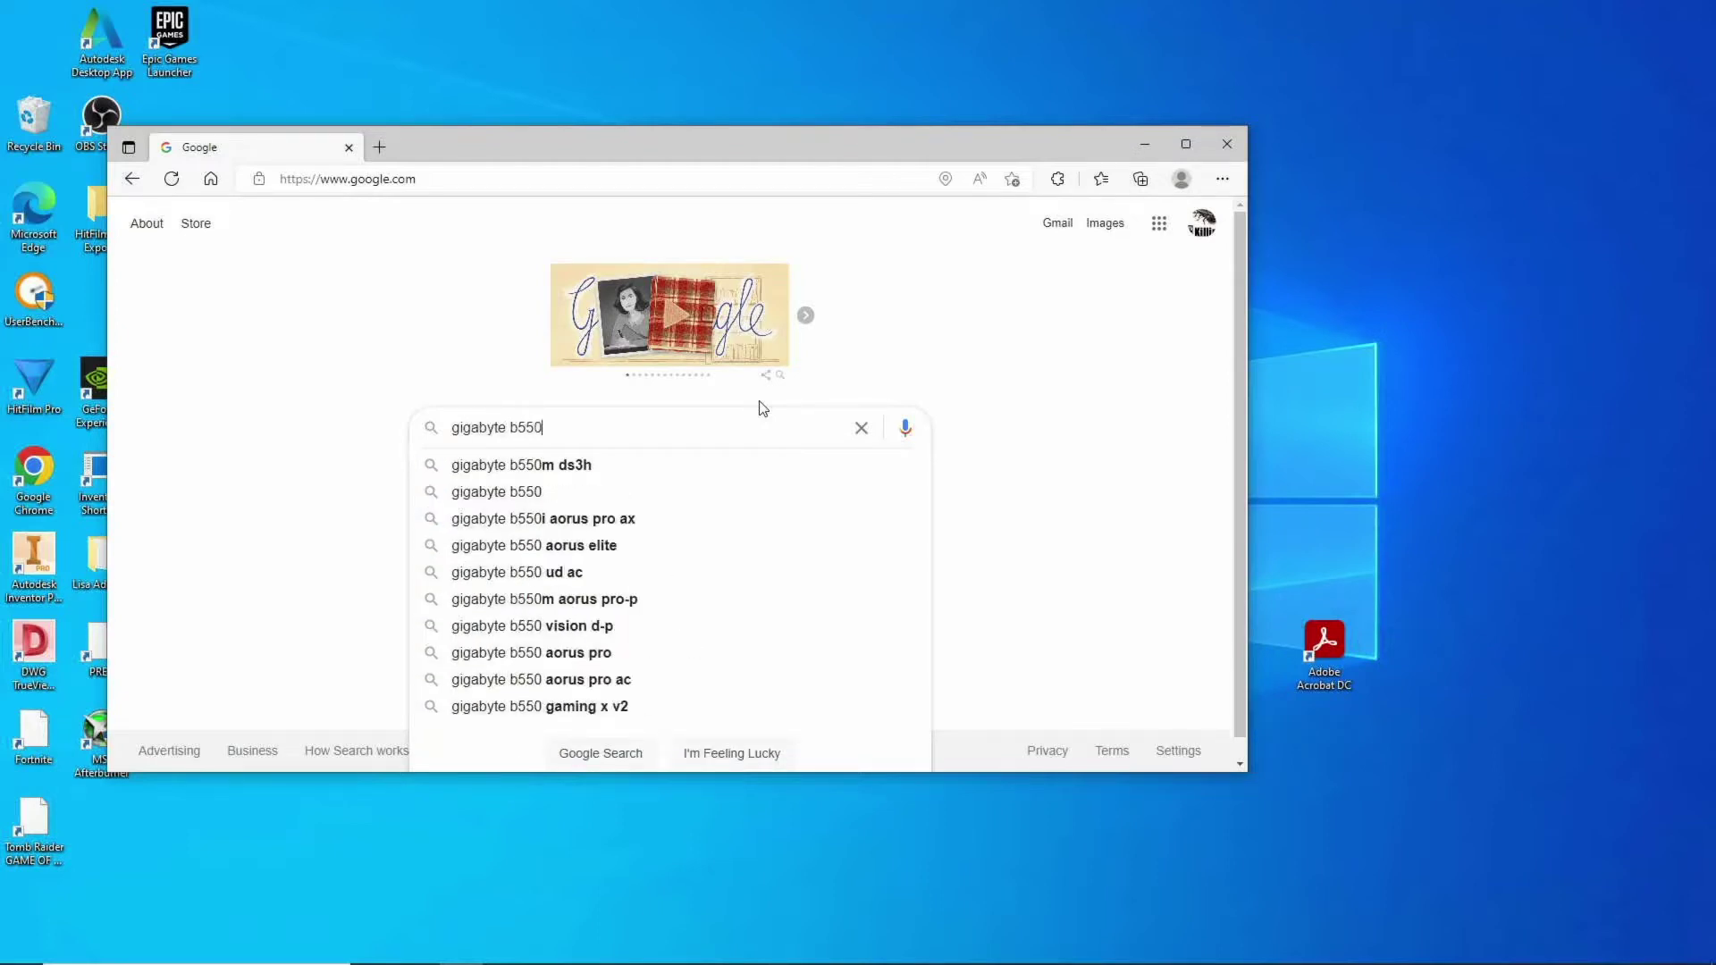
text(m)
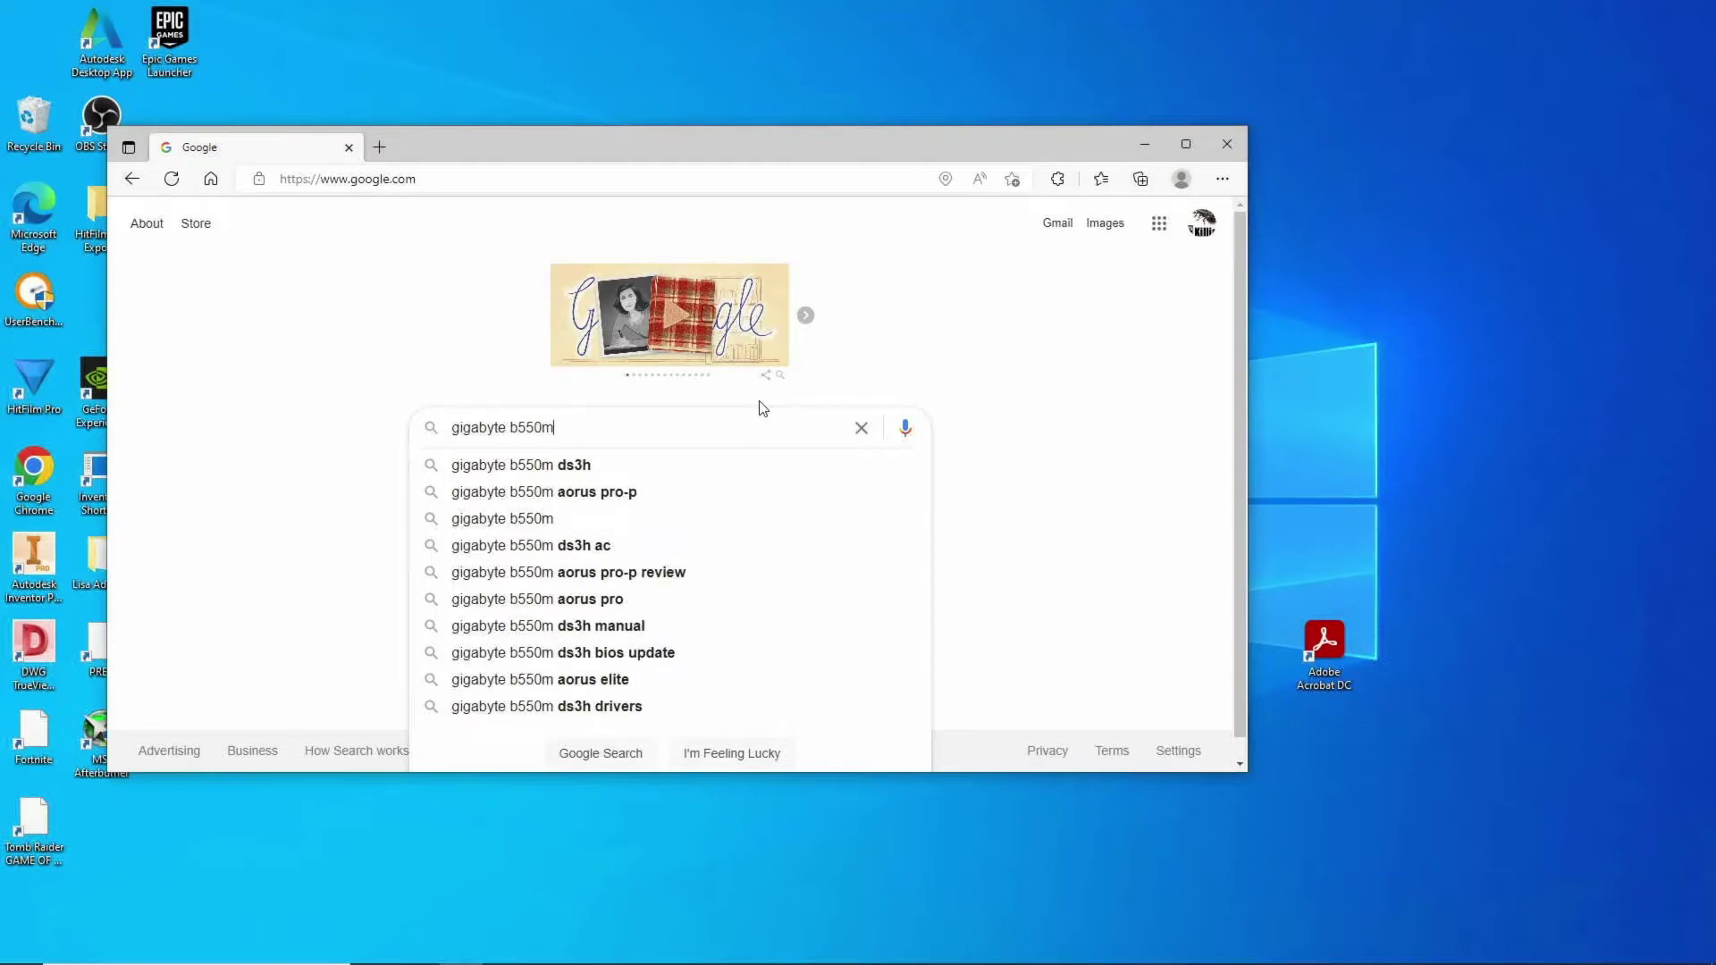
key(Down)
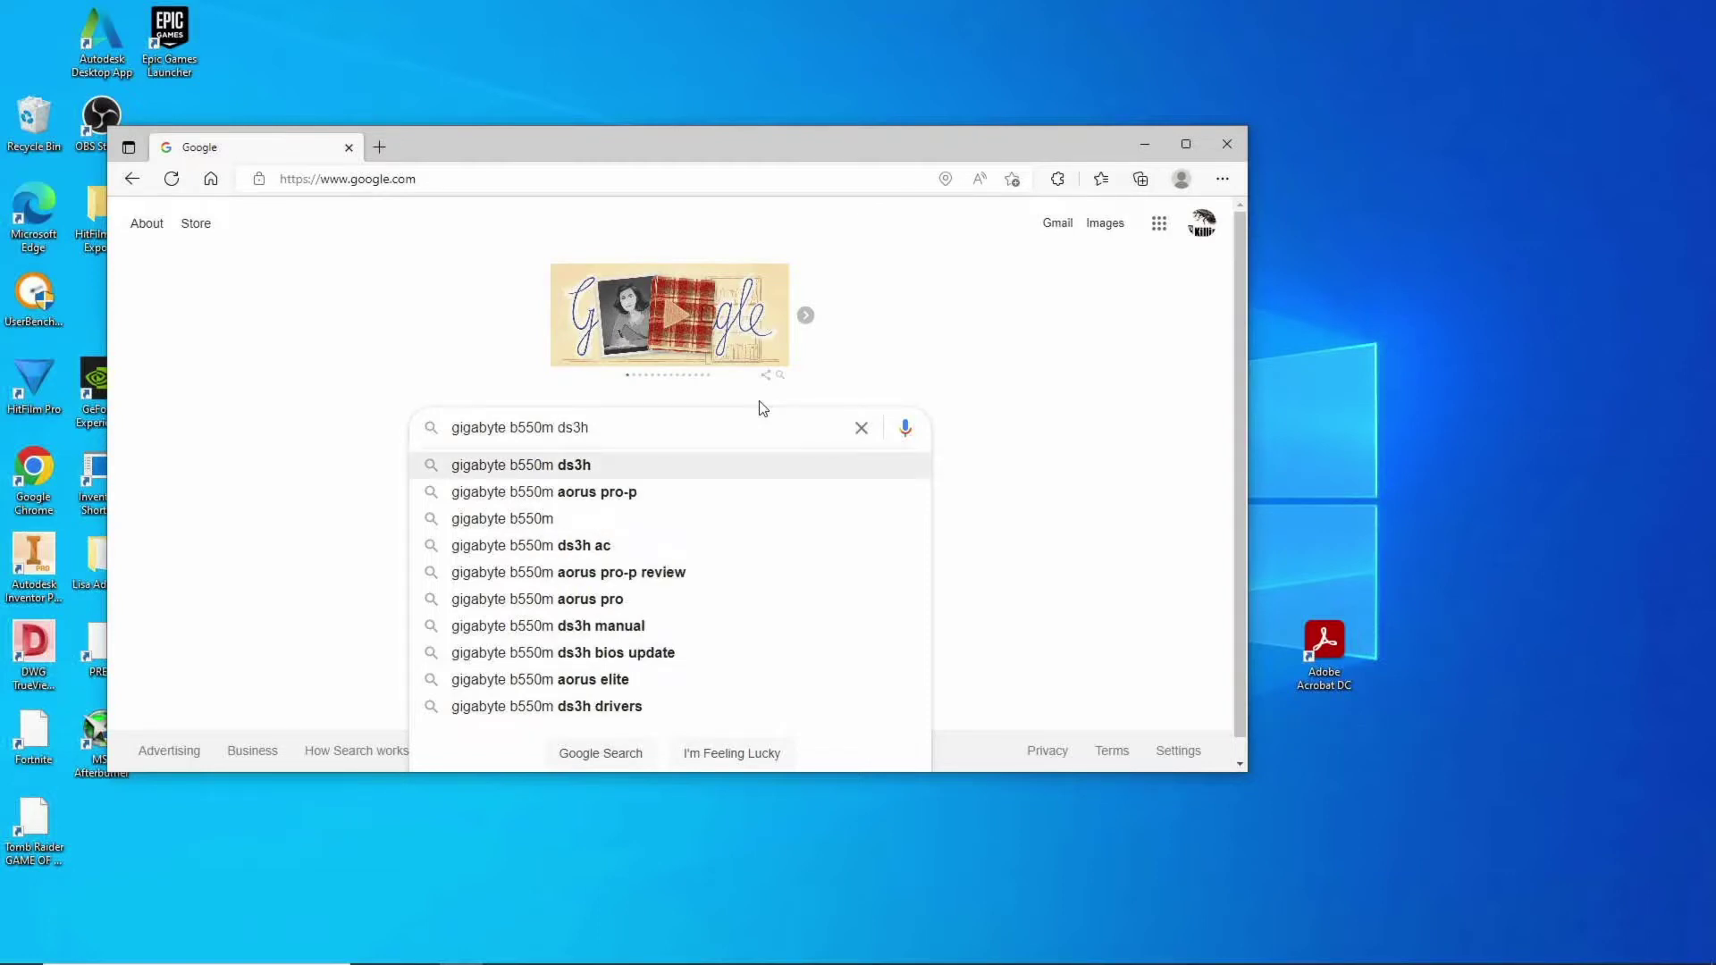
key(Down)
key(Down)
key(Down)
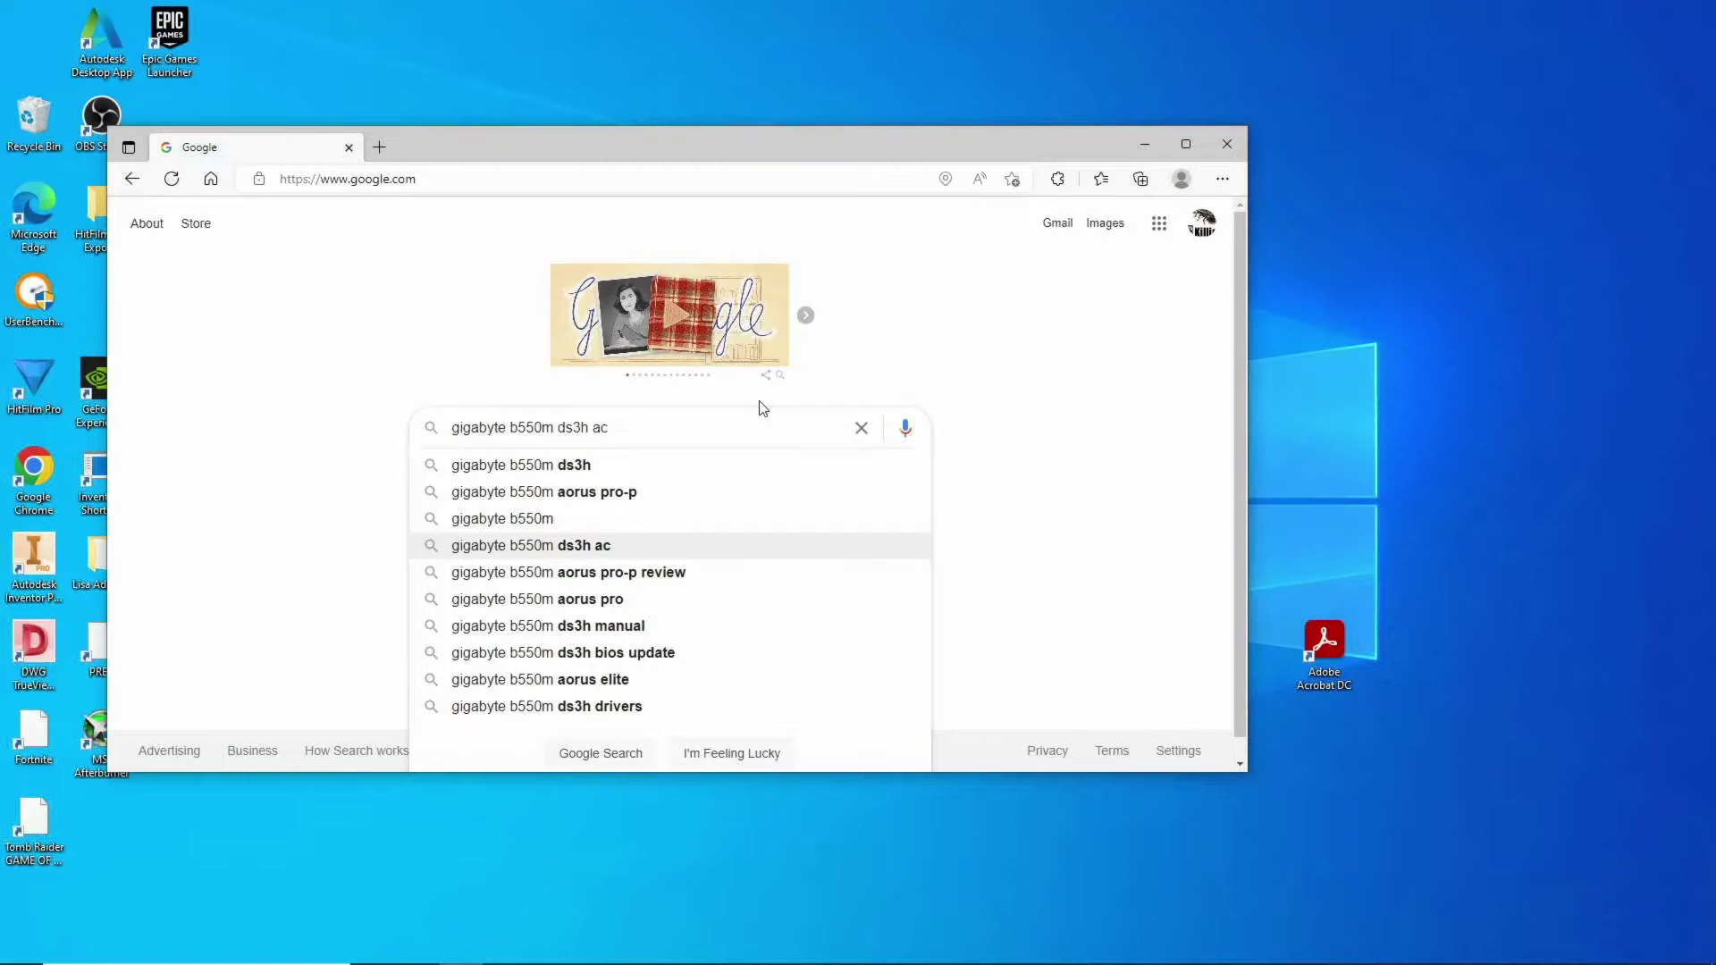
key(Up)
key(Up)
key(Up)
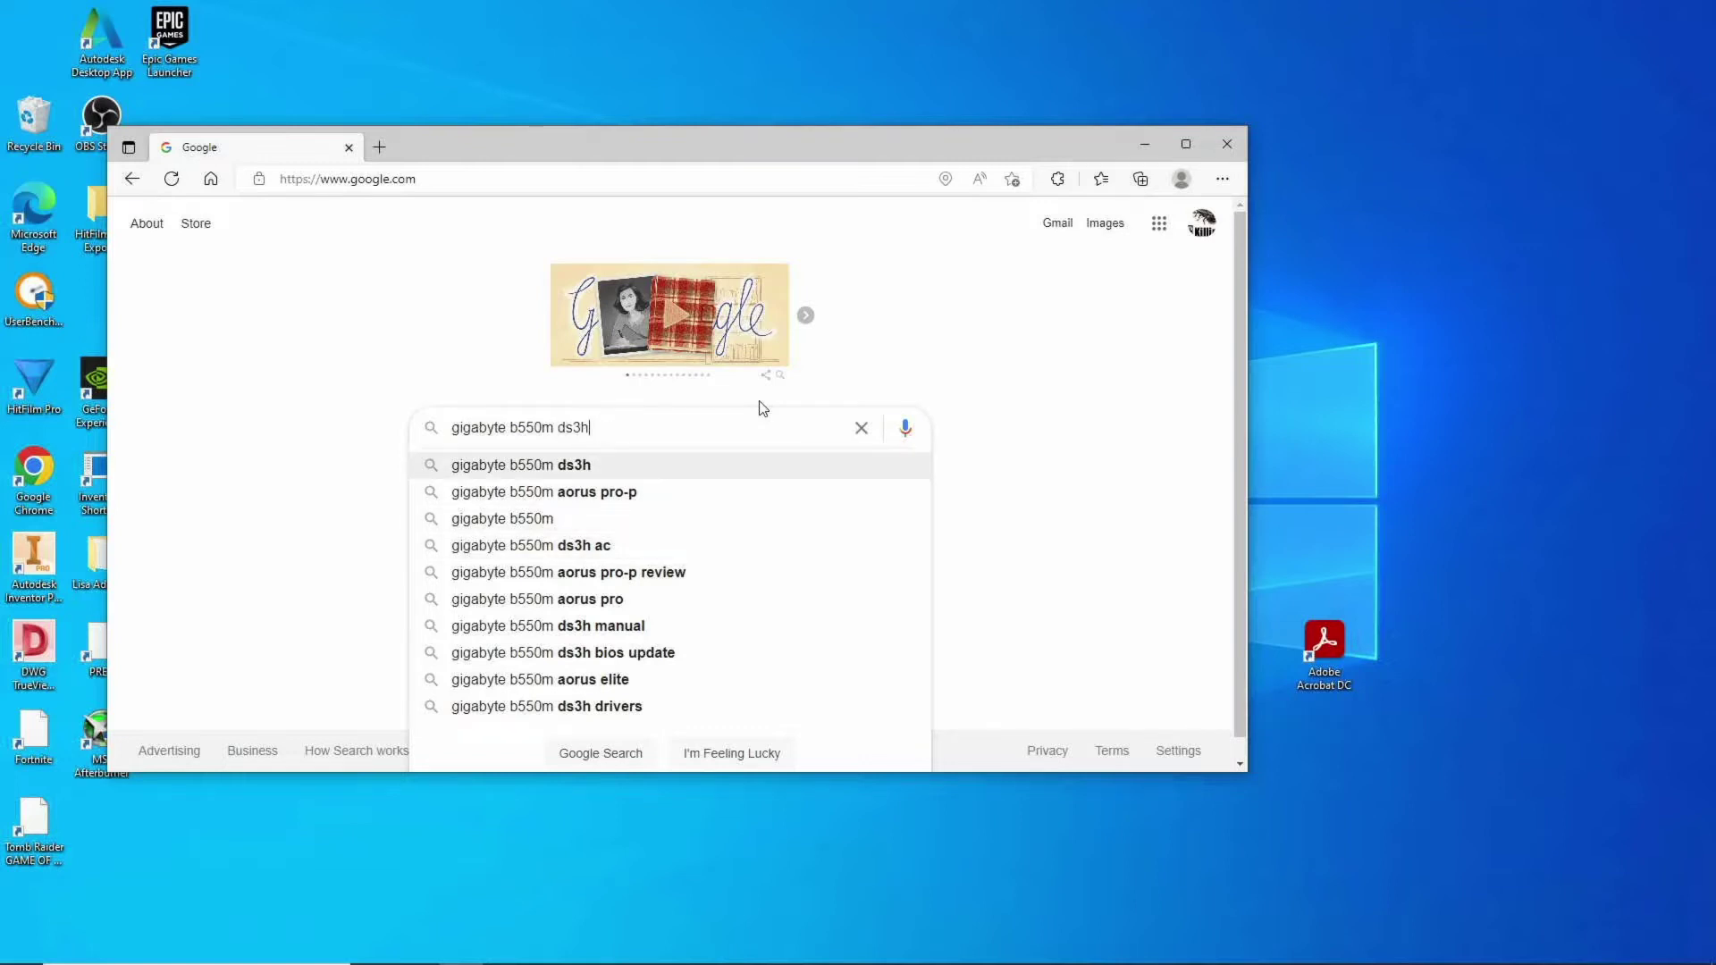
key(Return)
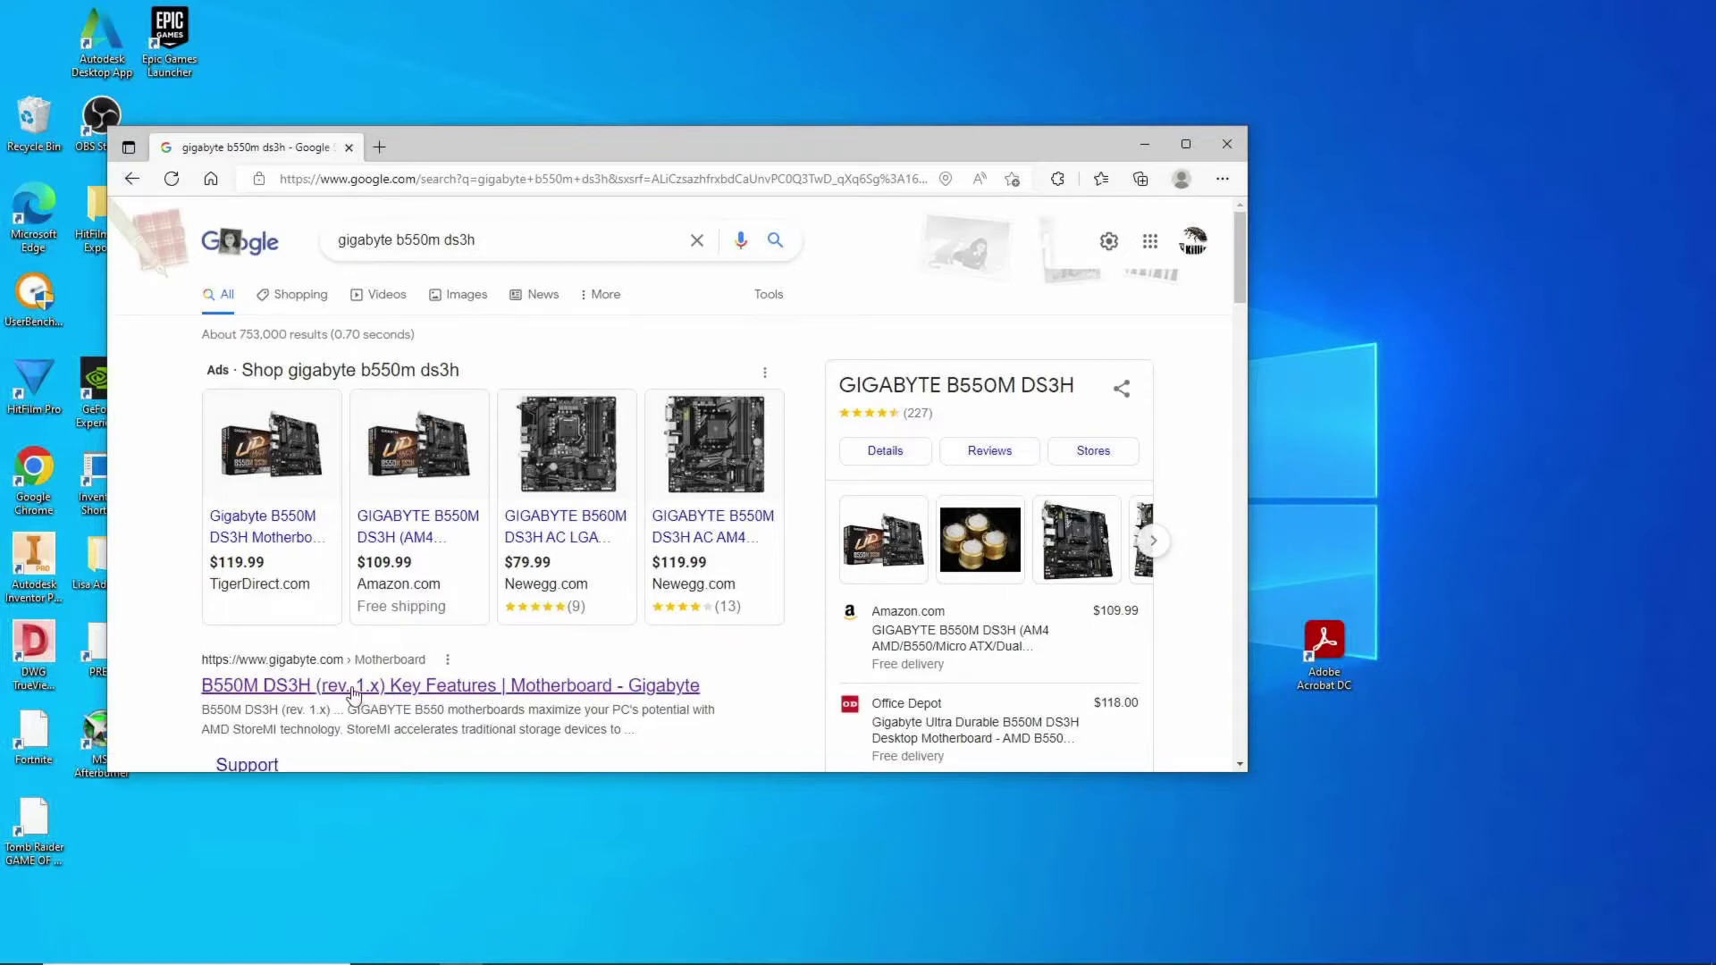
Open Gigabyte's B550M DS3H (rev. 1.x) product page in a maximized window and go to its Support downloads
click(354, 693)
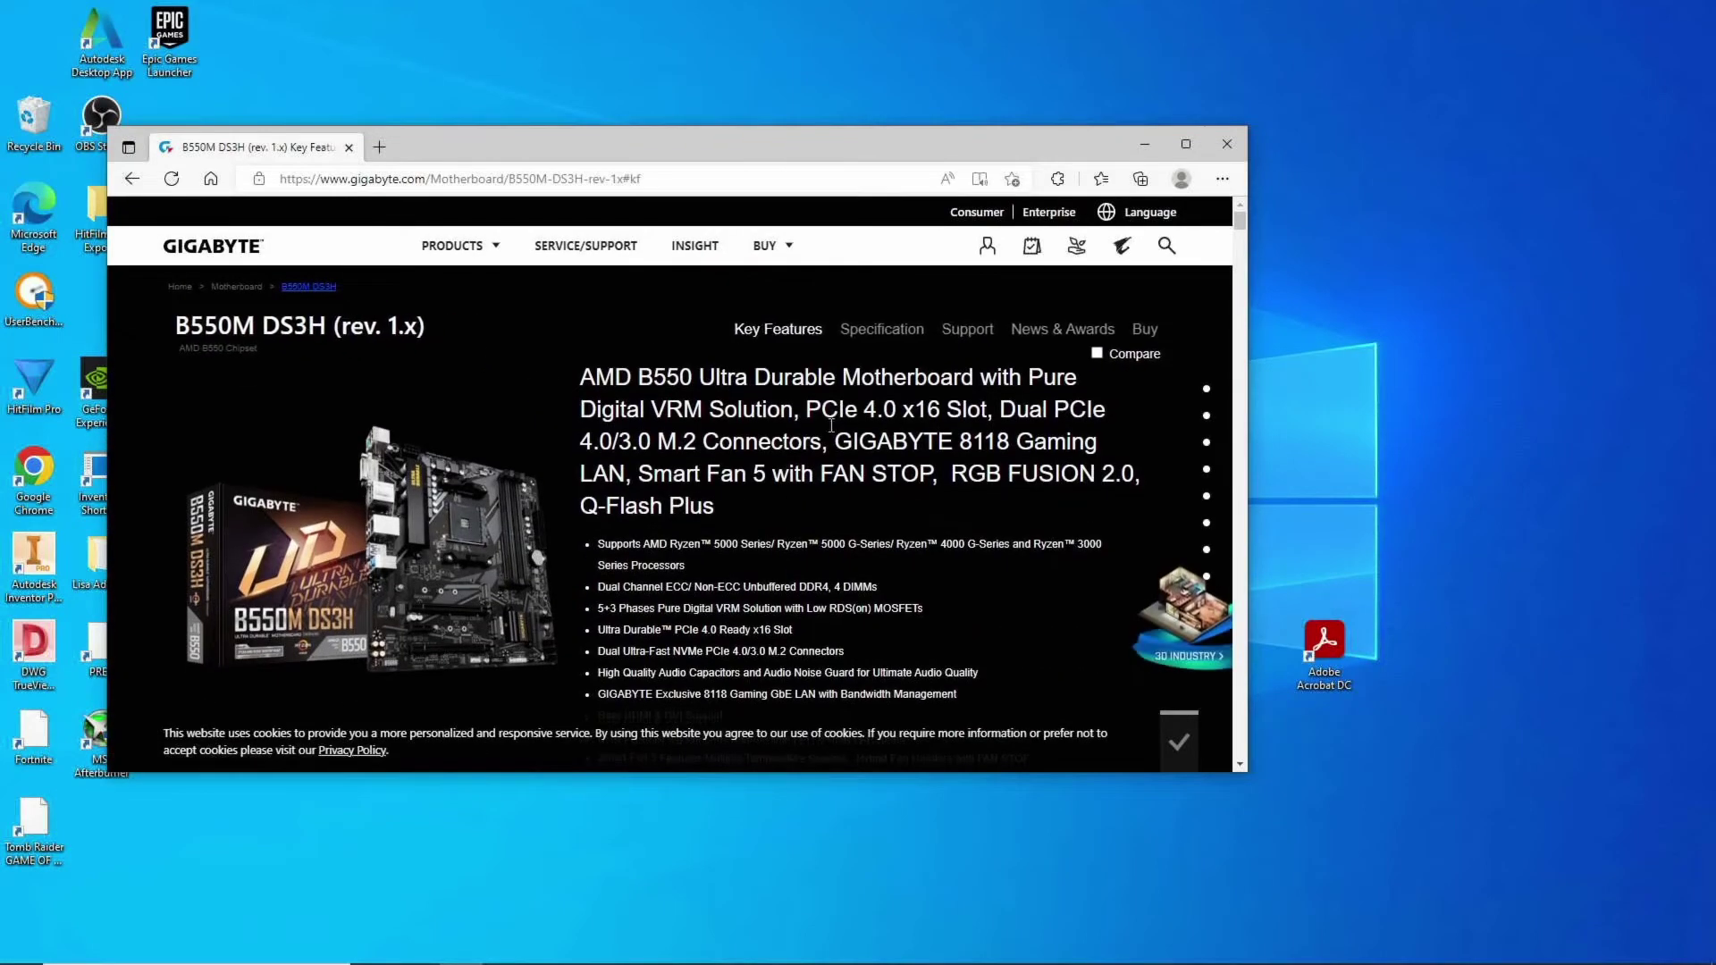
click(1186, 147)
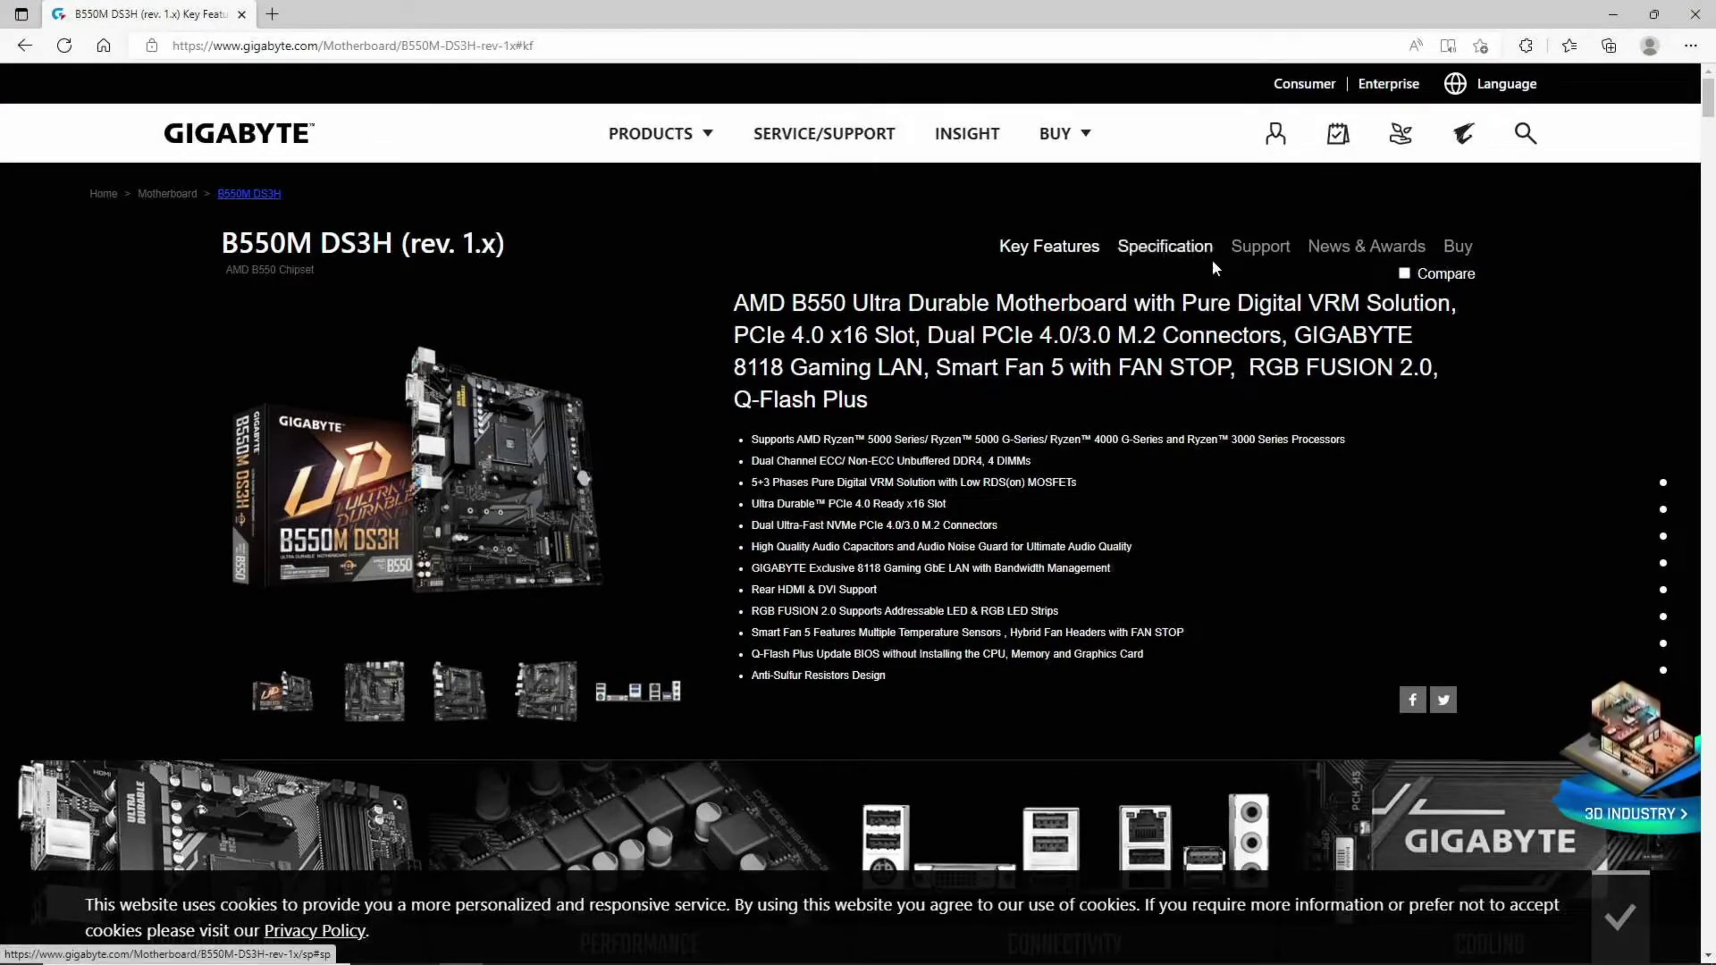
click(1251, 256)
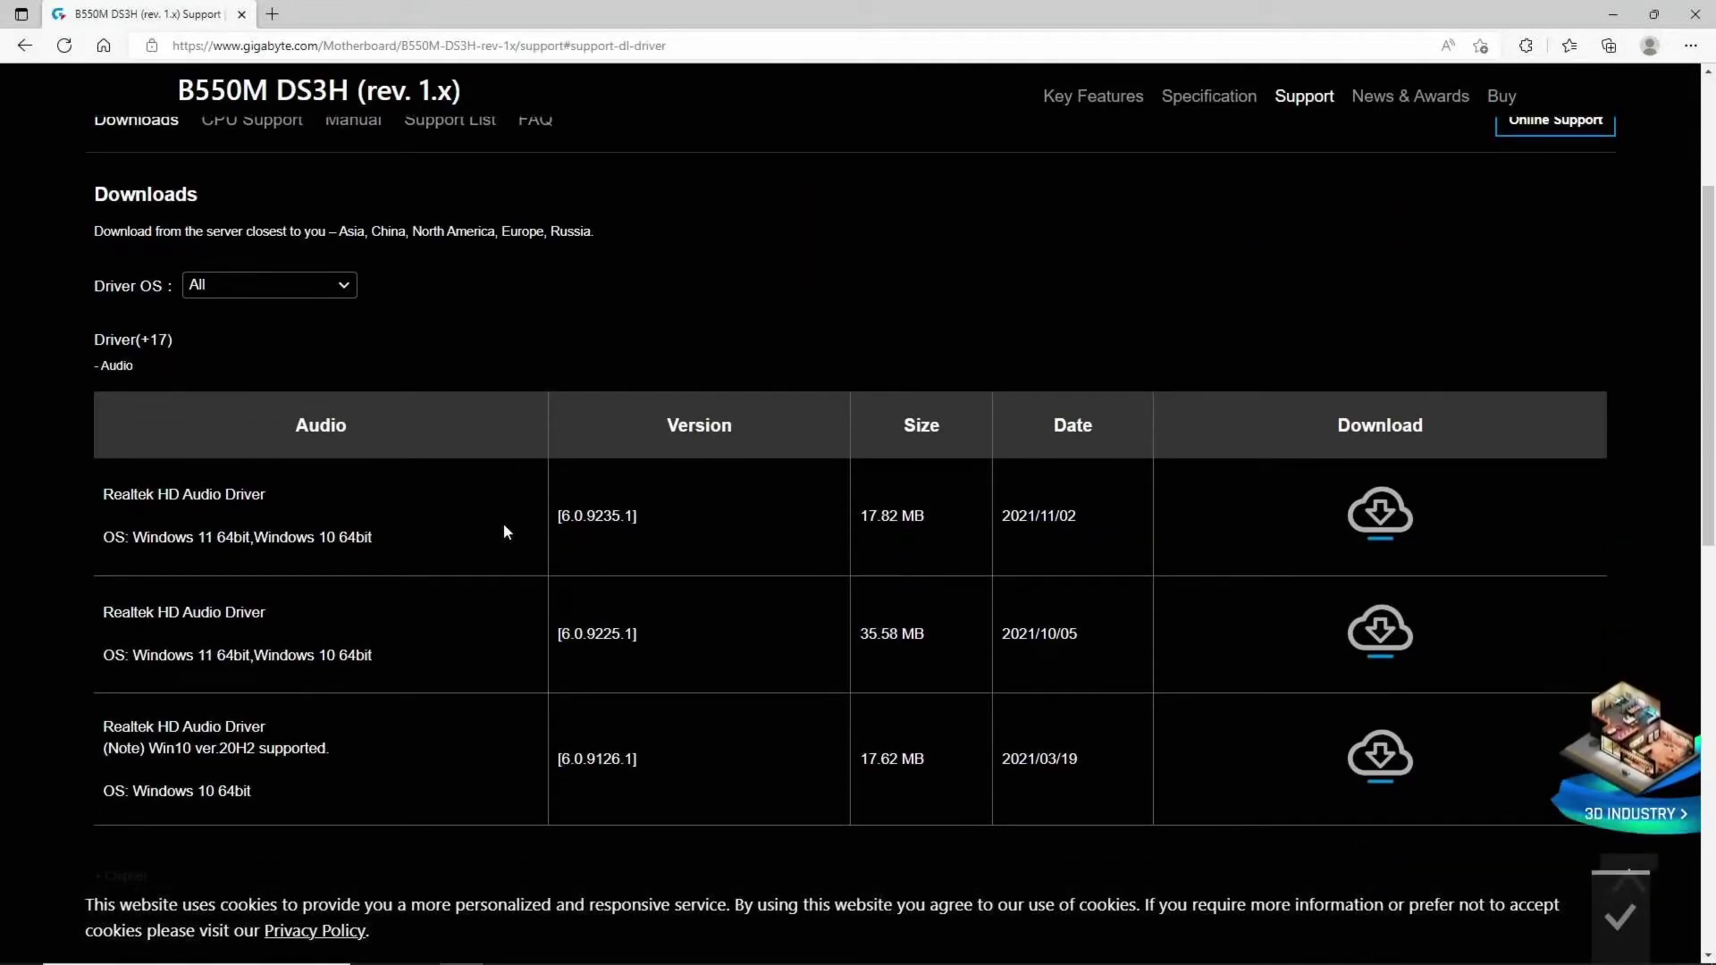
scroll(503, 531, down, 3)
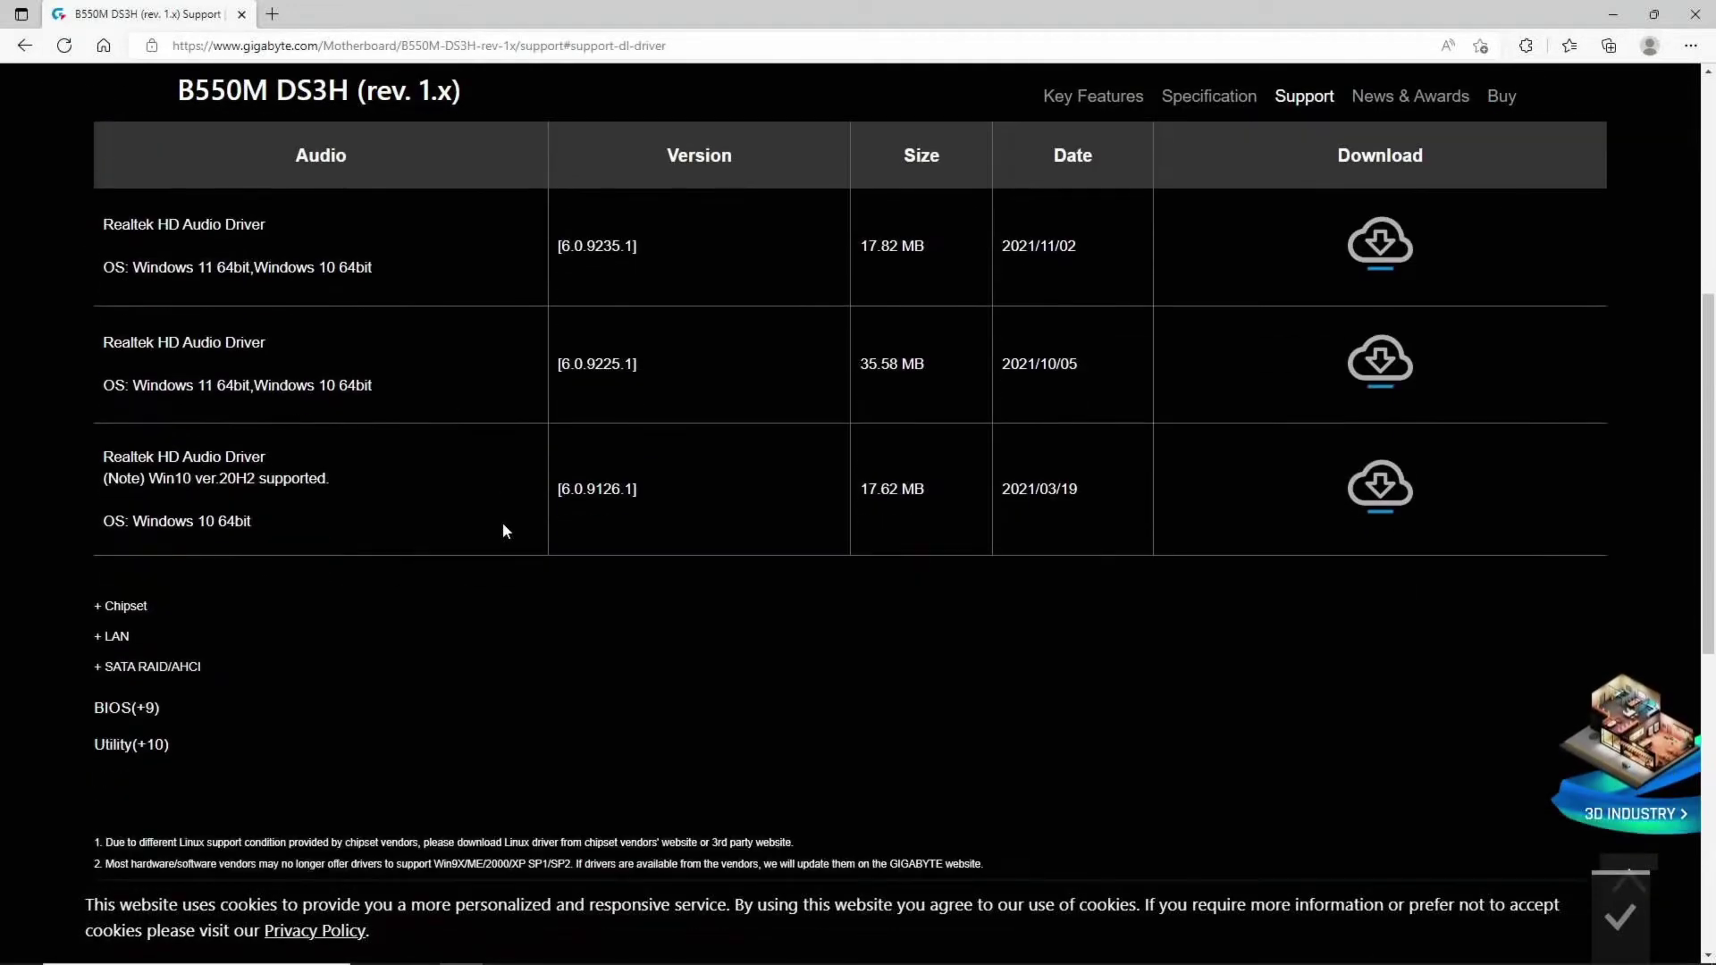
scroll(502, 531, up, 5)
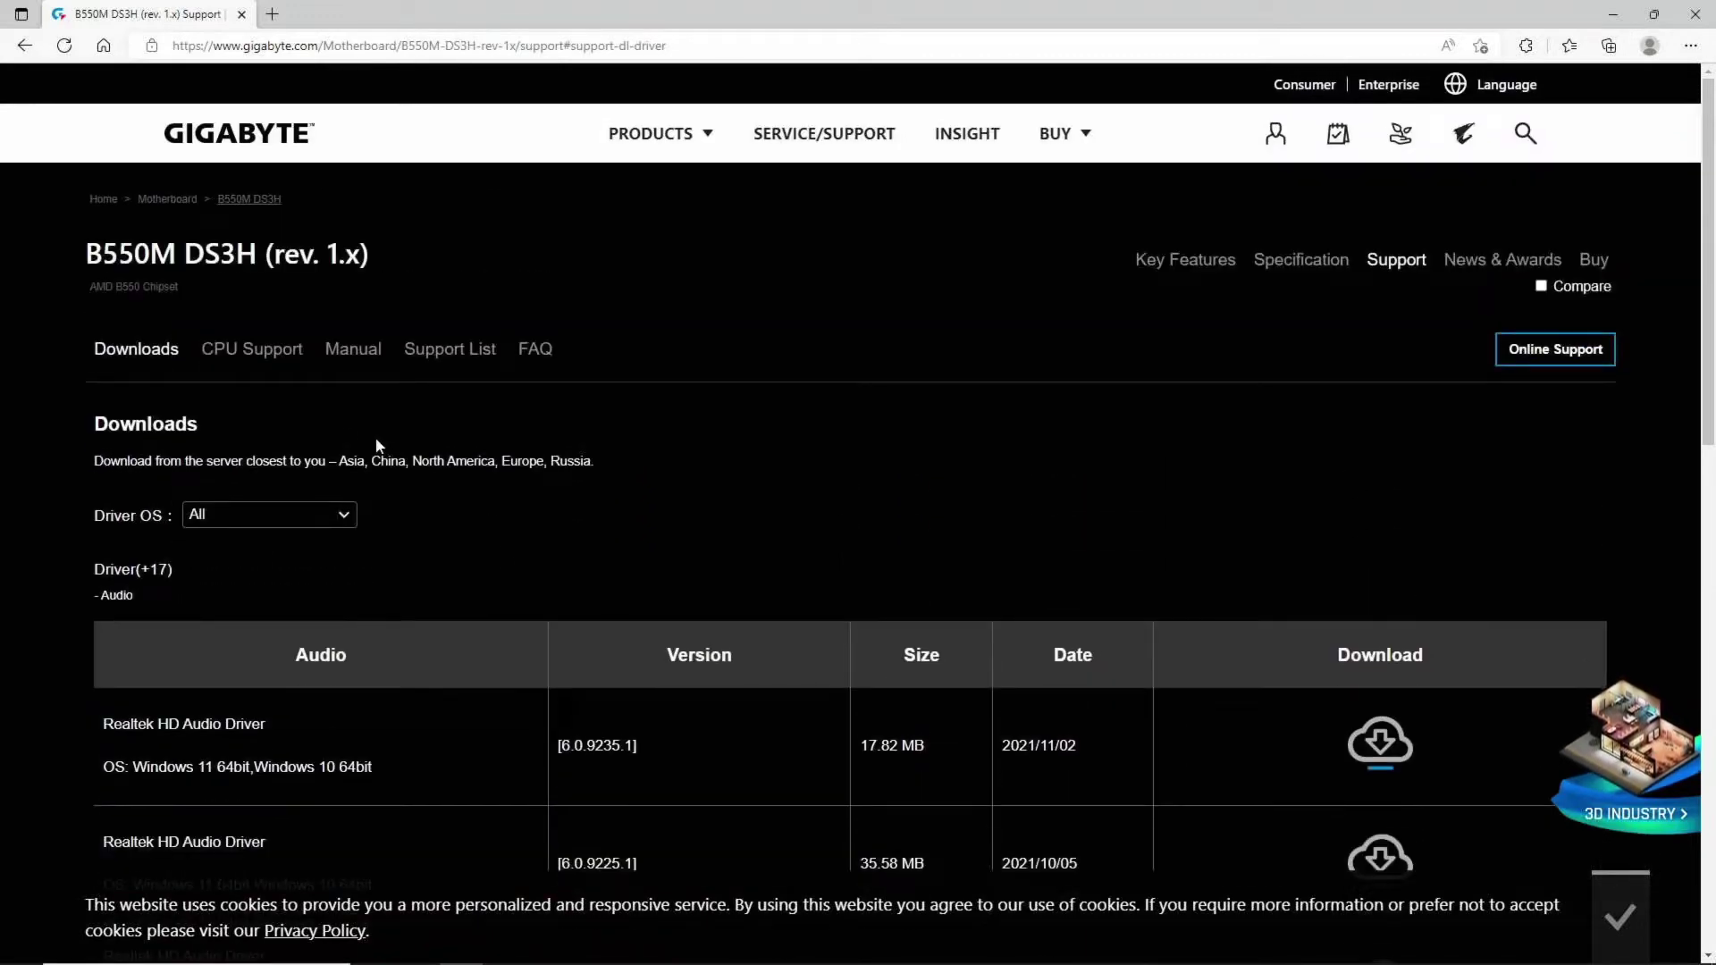
Open the motherboard's CPU Support list and review the supported Ryzen models with their required BIOS versions
click(253, 354)
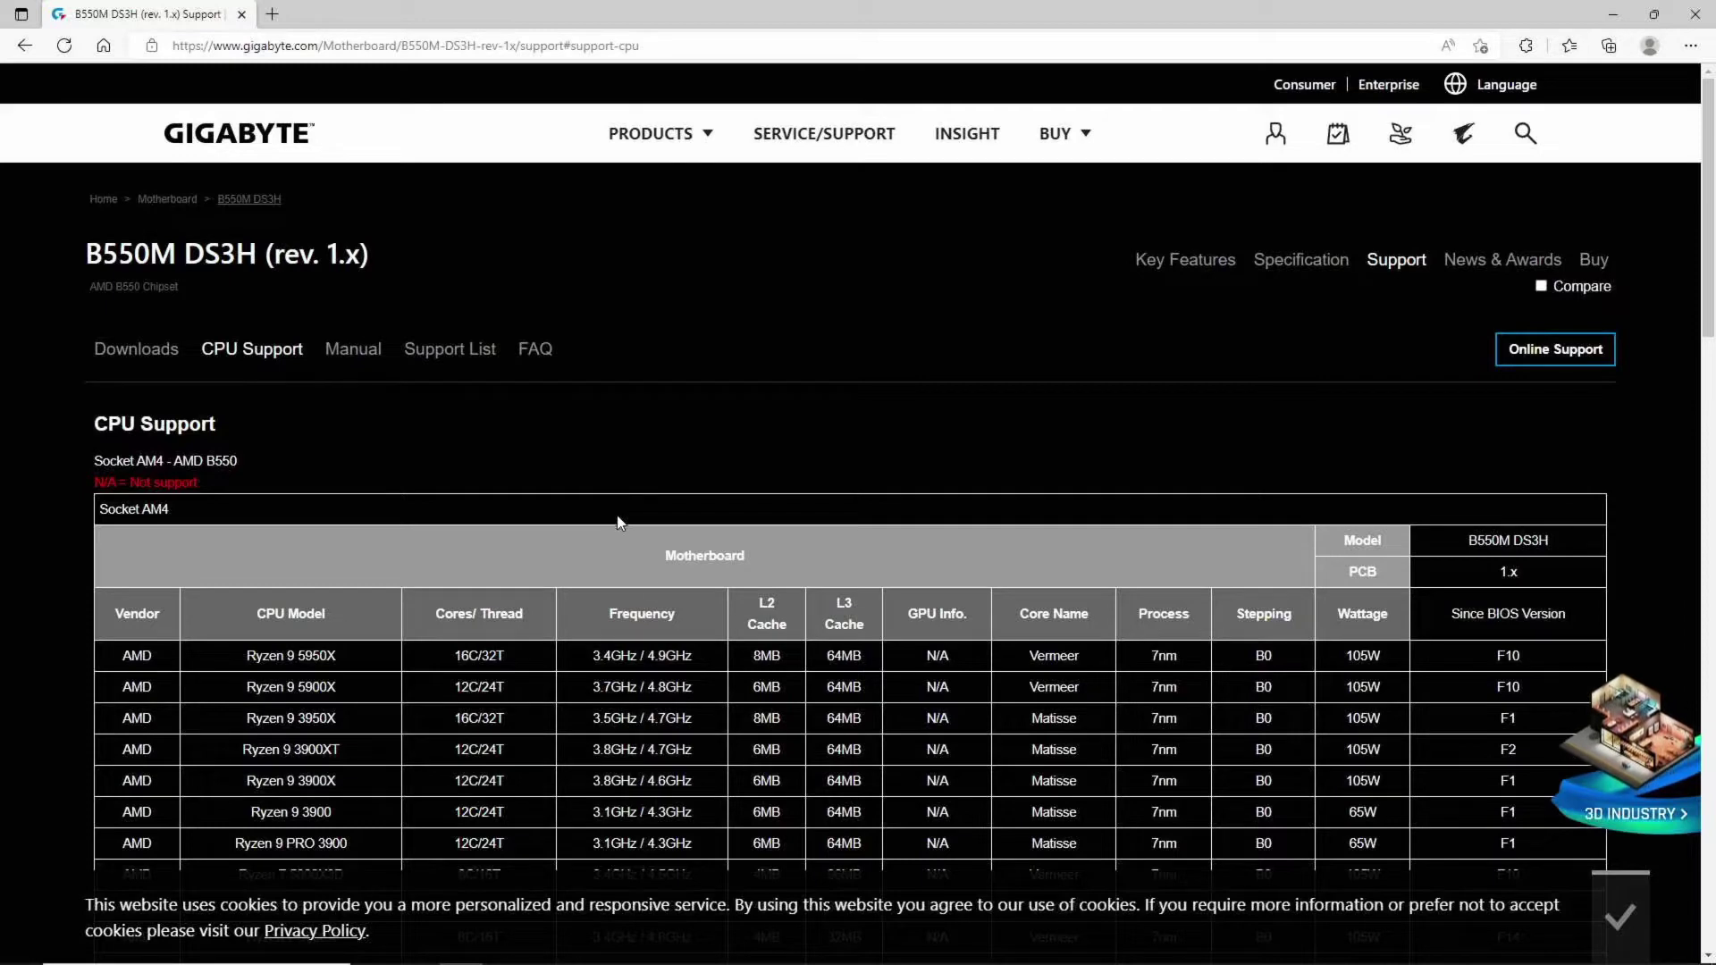
scroll(652, 587, down, 4)
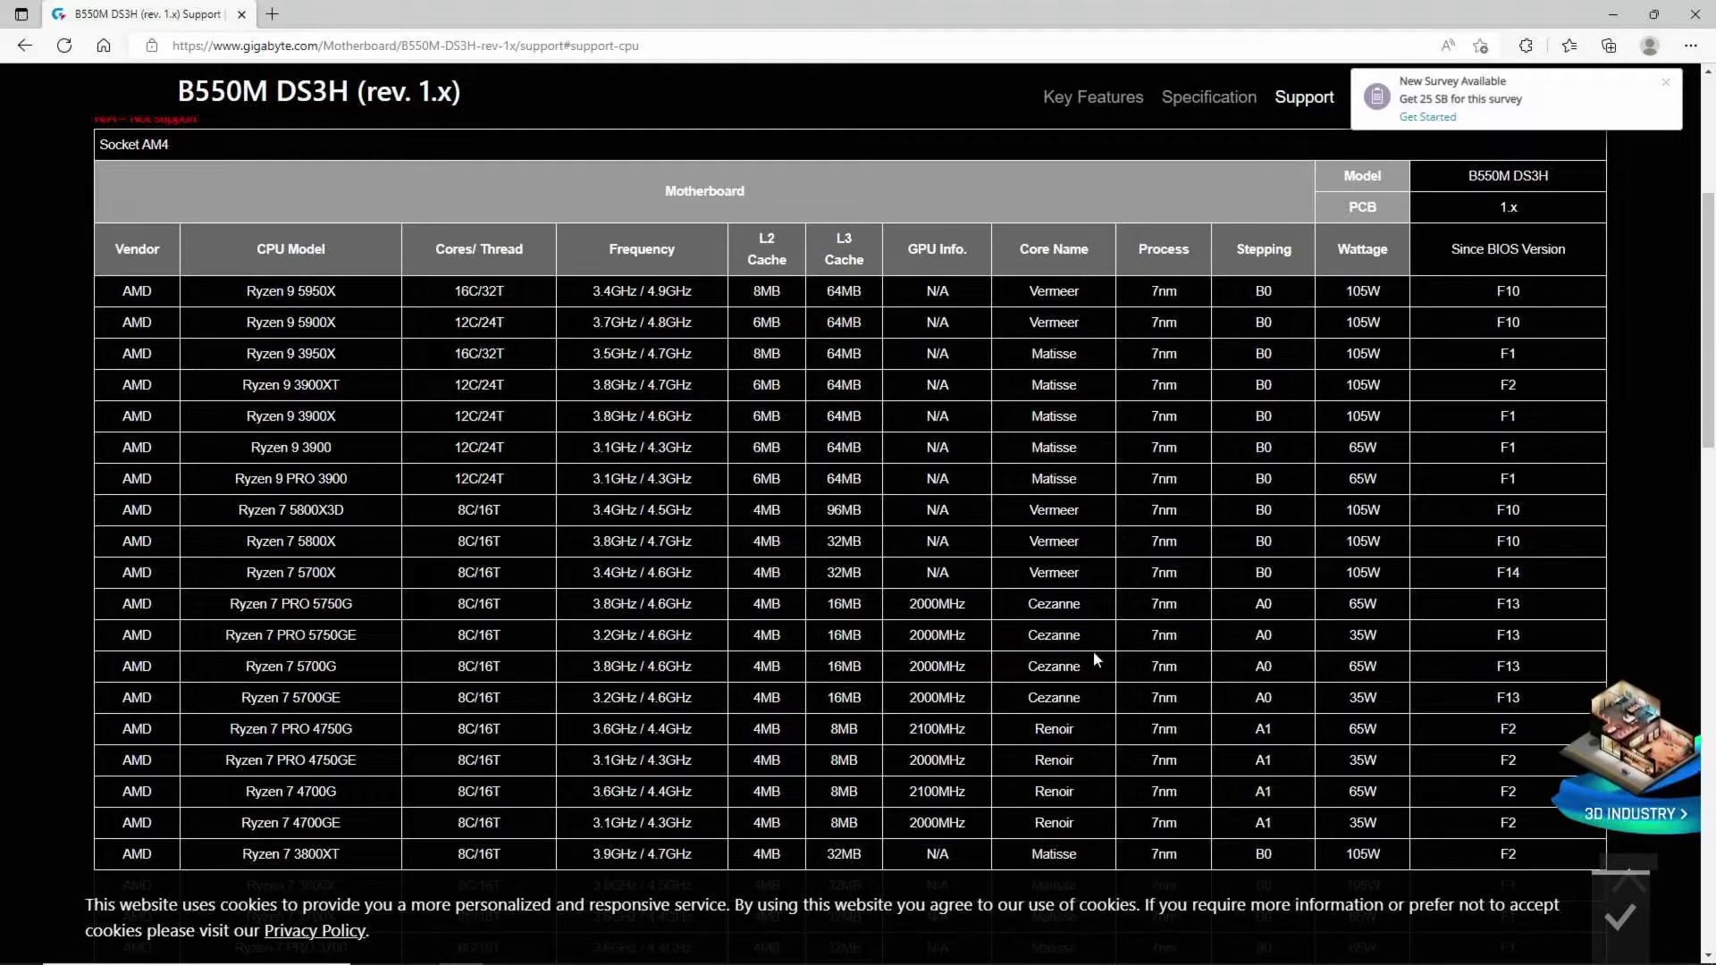
scroll(334, 629, down, 9)
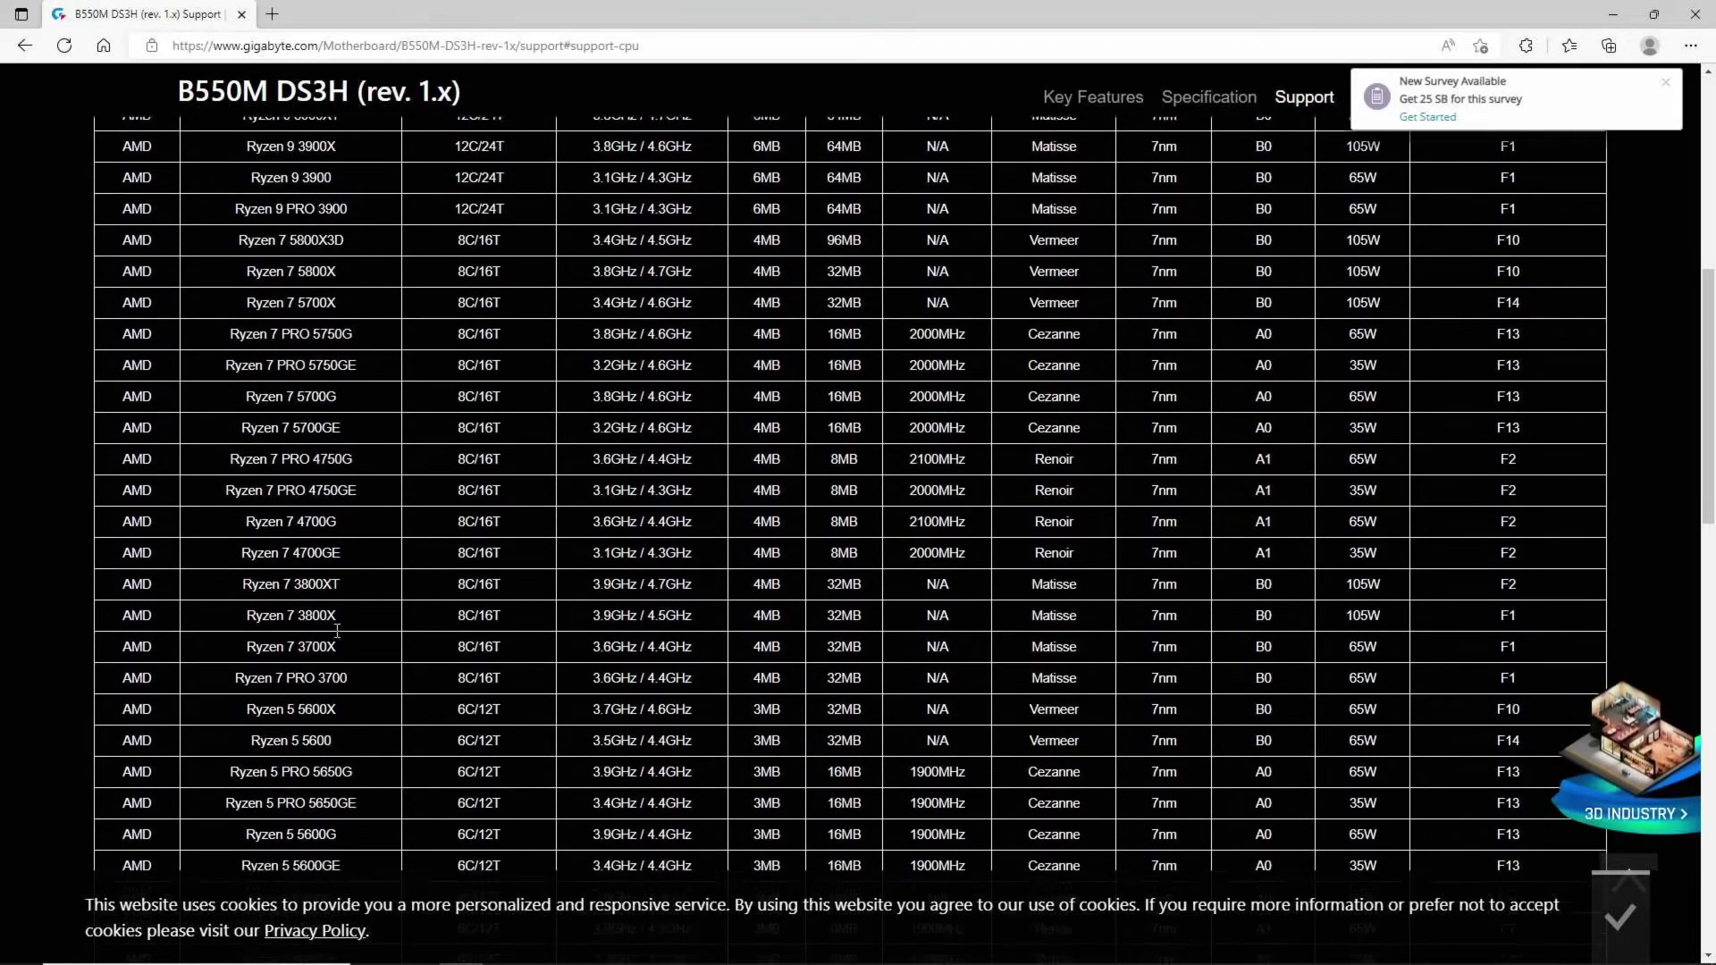
scroll(340, 638, up, 9)
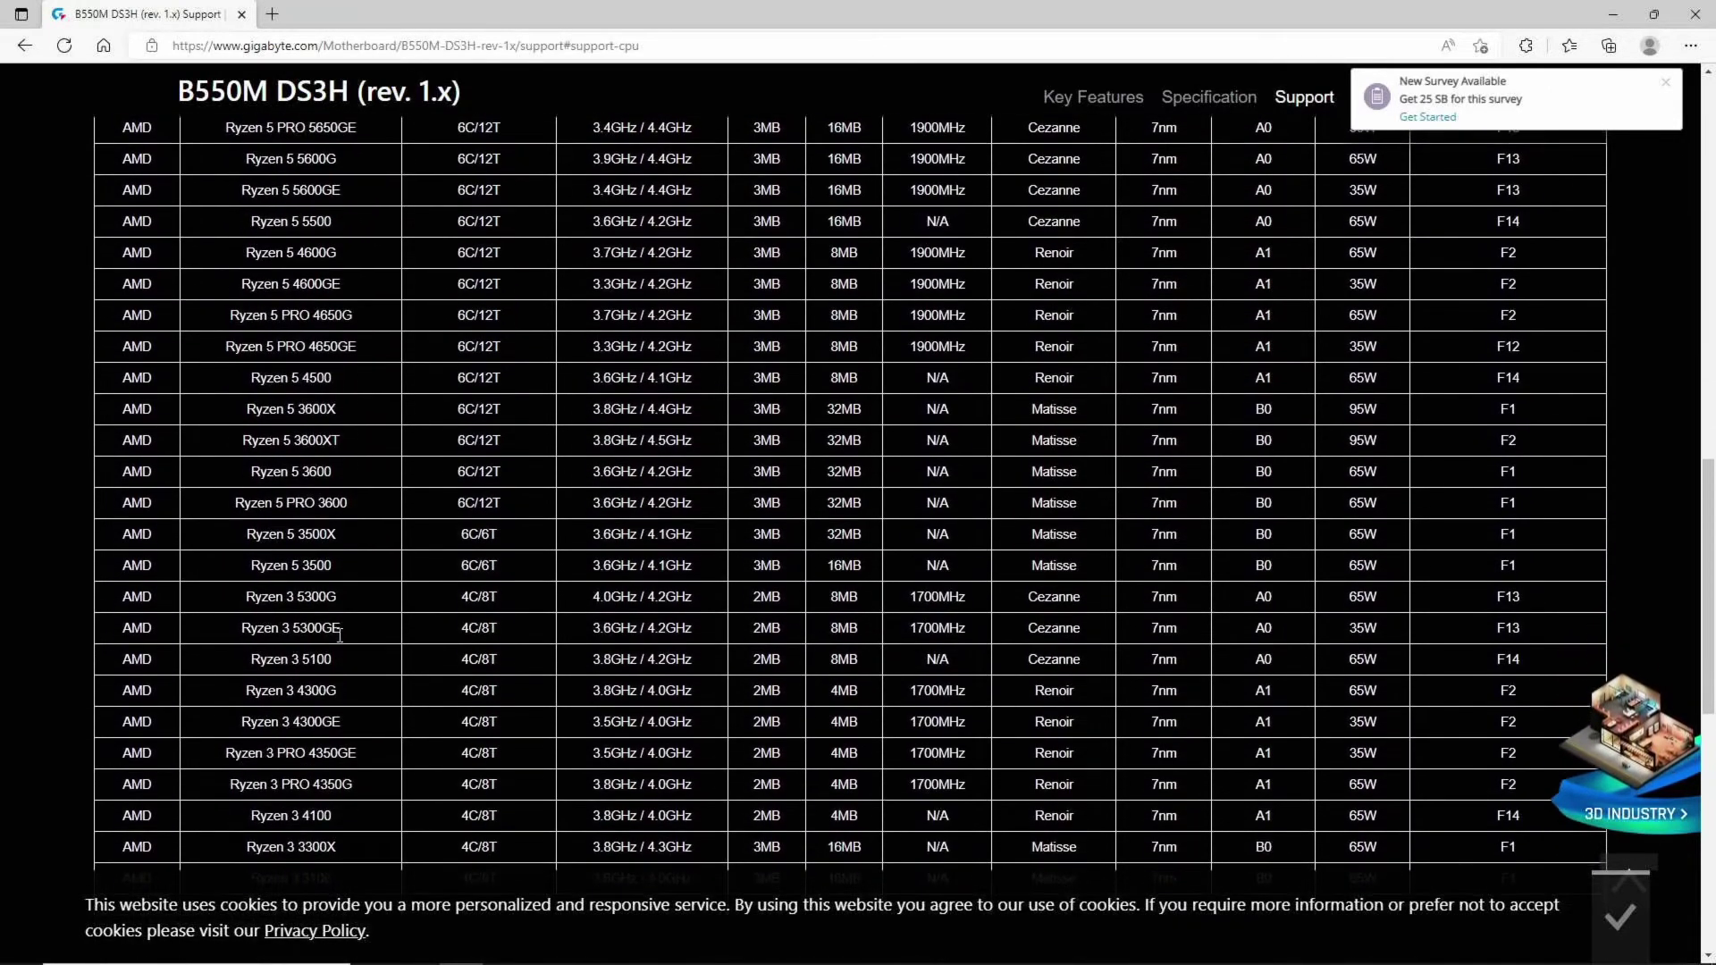
scroll(349, 644, up, 4)
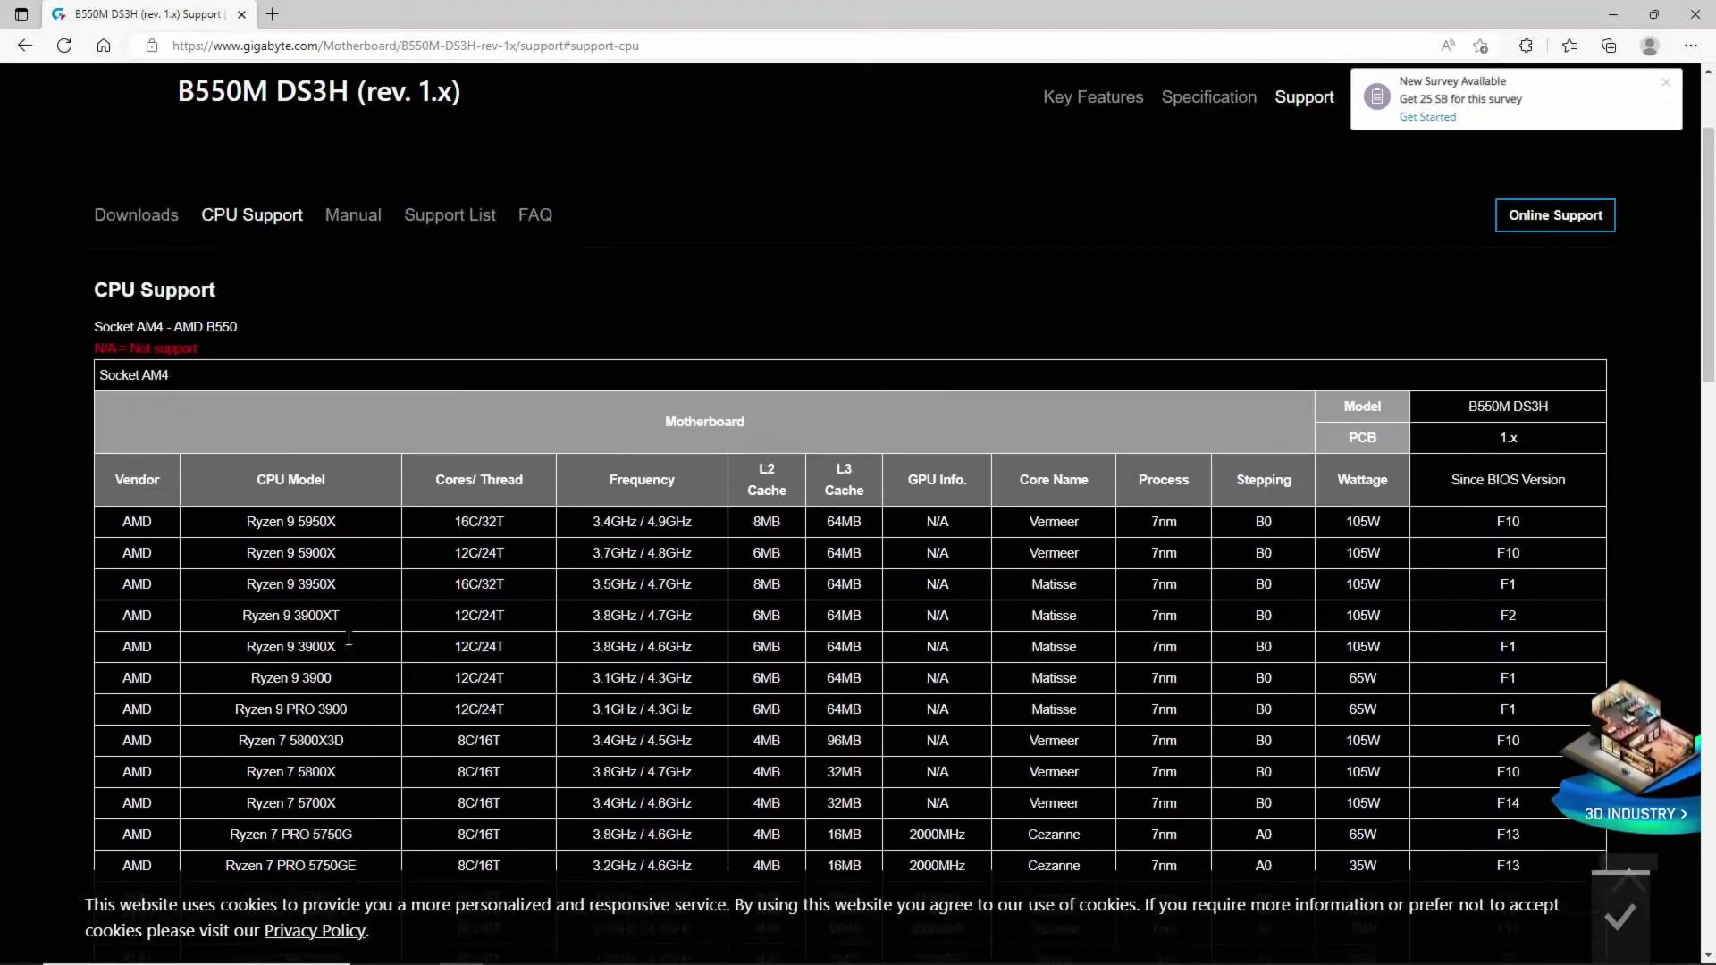
scroll(348, 644, down, 4)
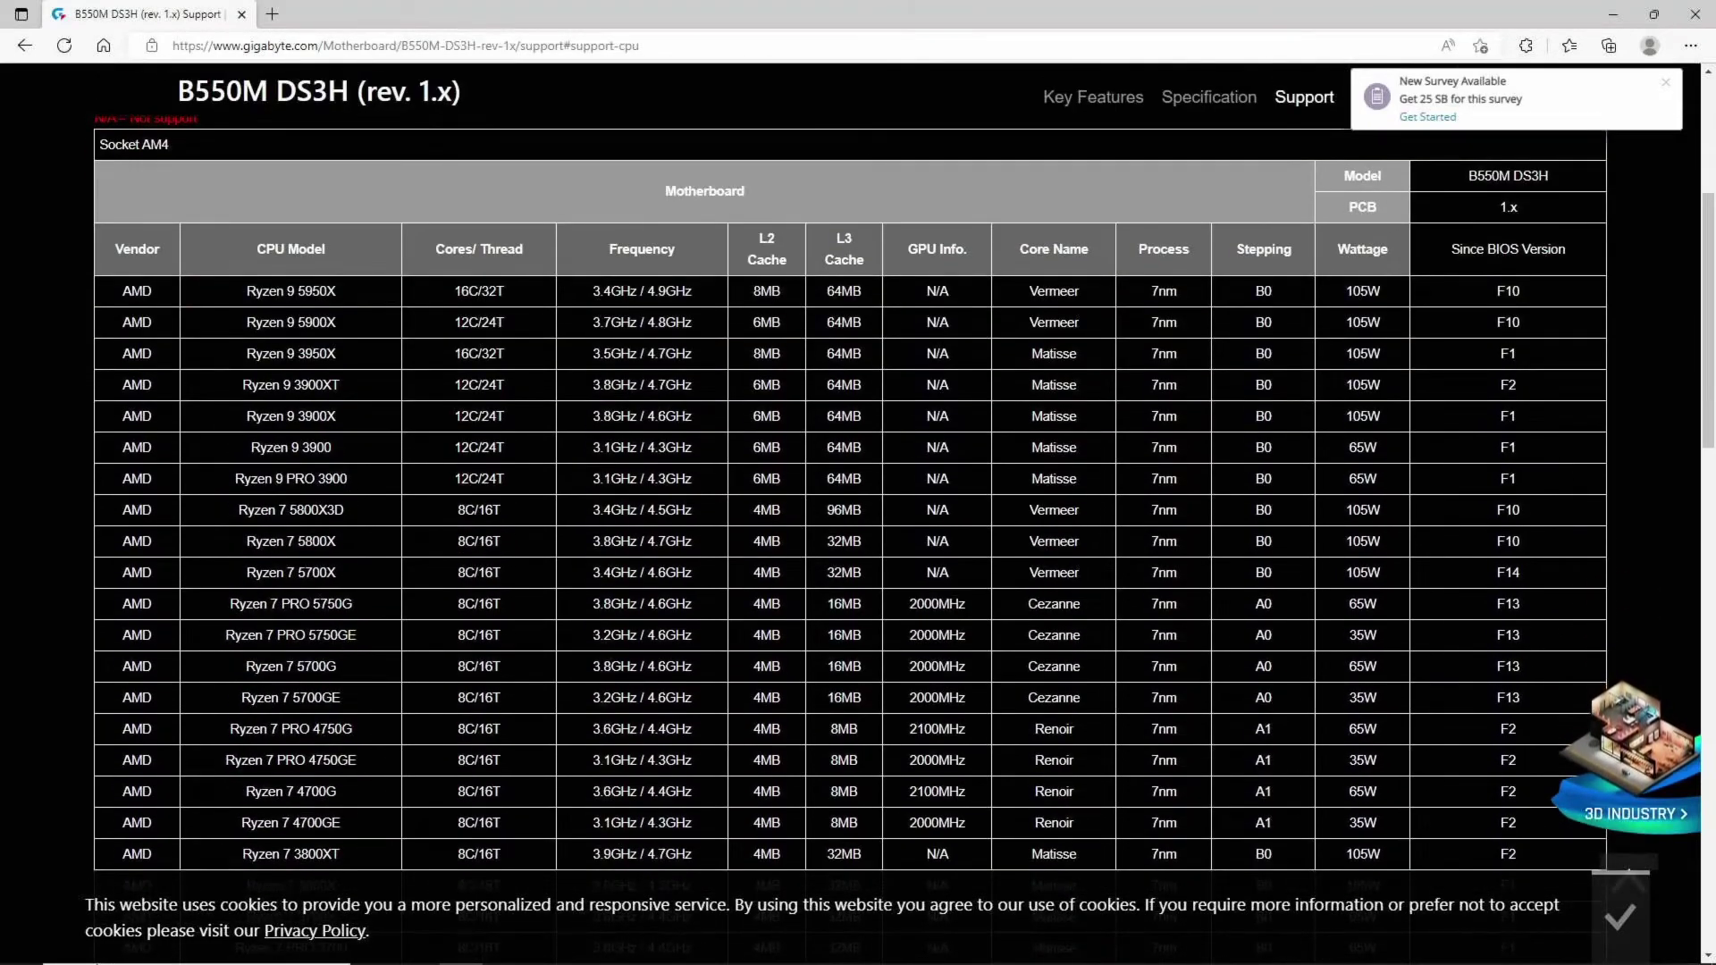
Open the Windows System Information app to check the installed BIOS version, and minimize it
click(170, 947)
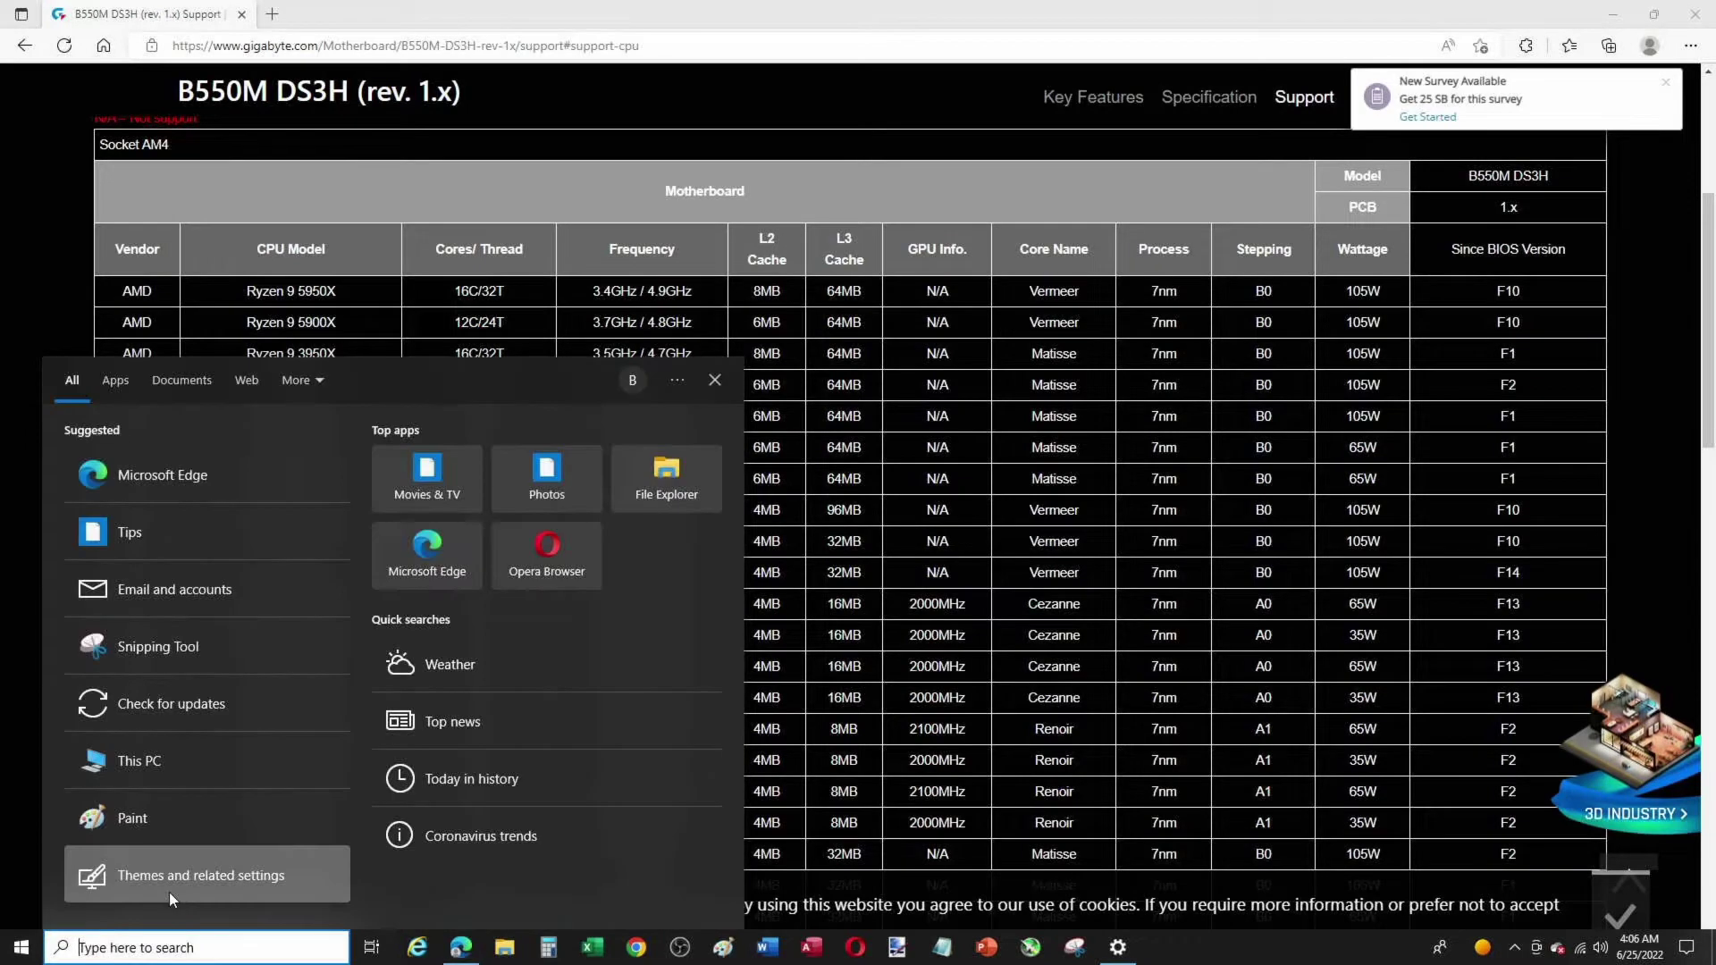
text(sys)
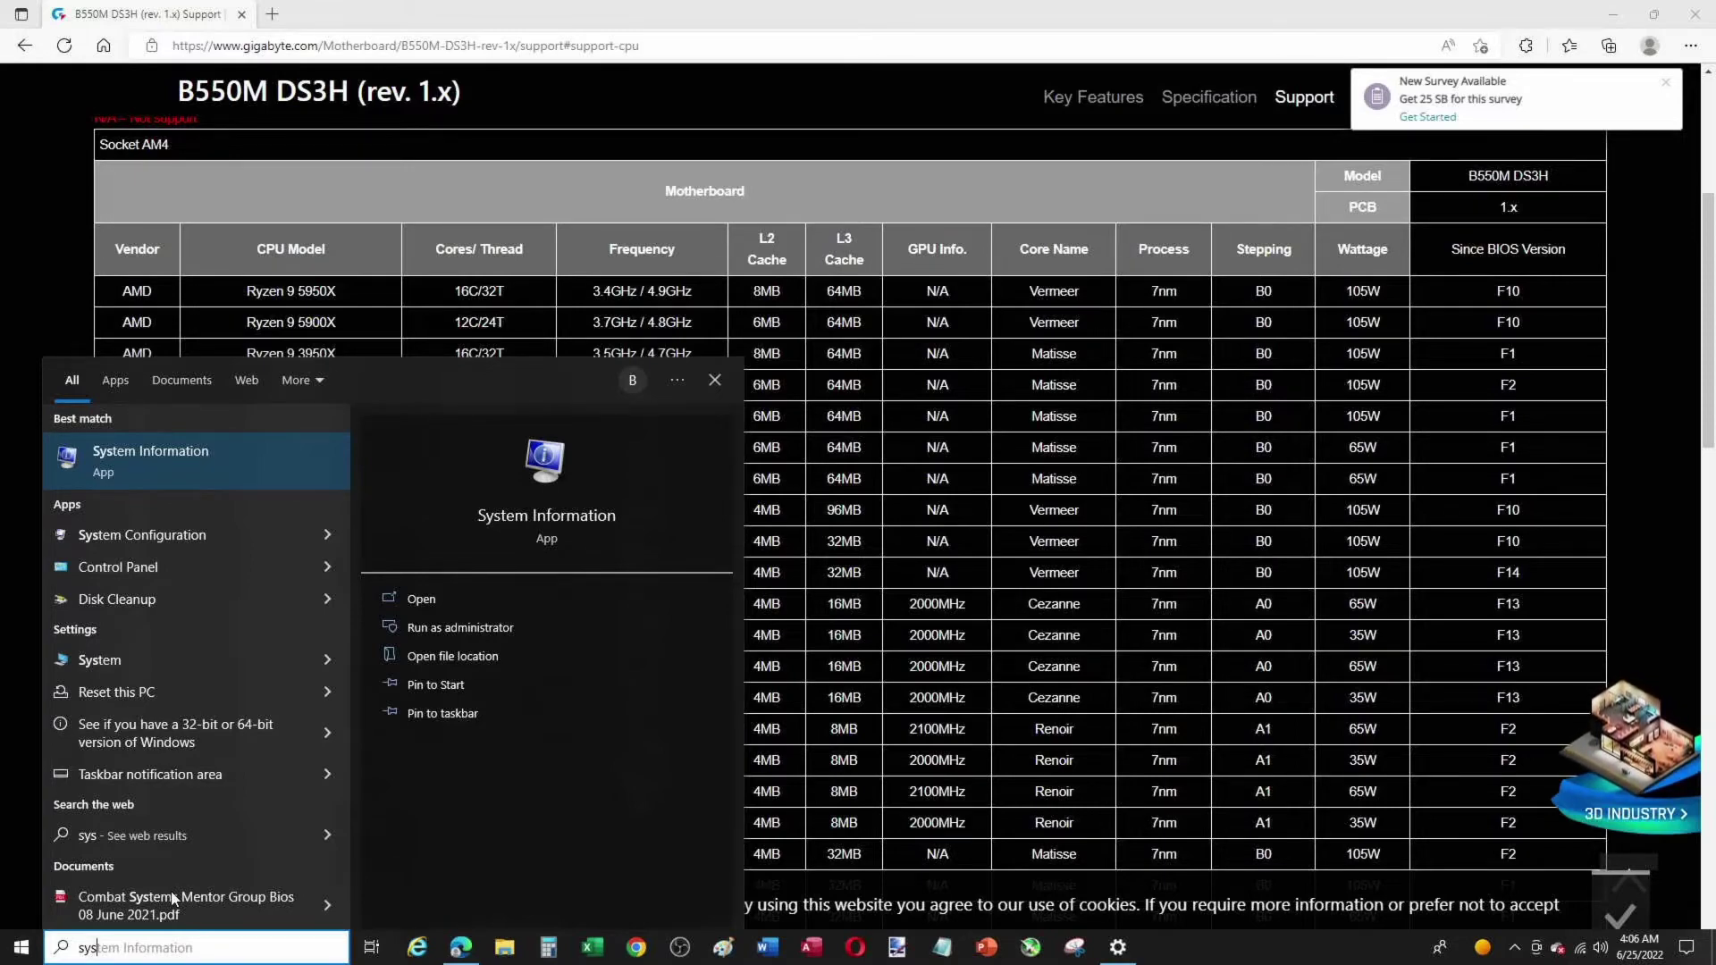
key(Return)
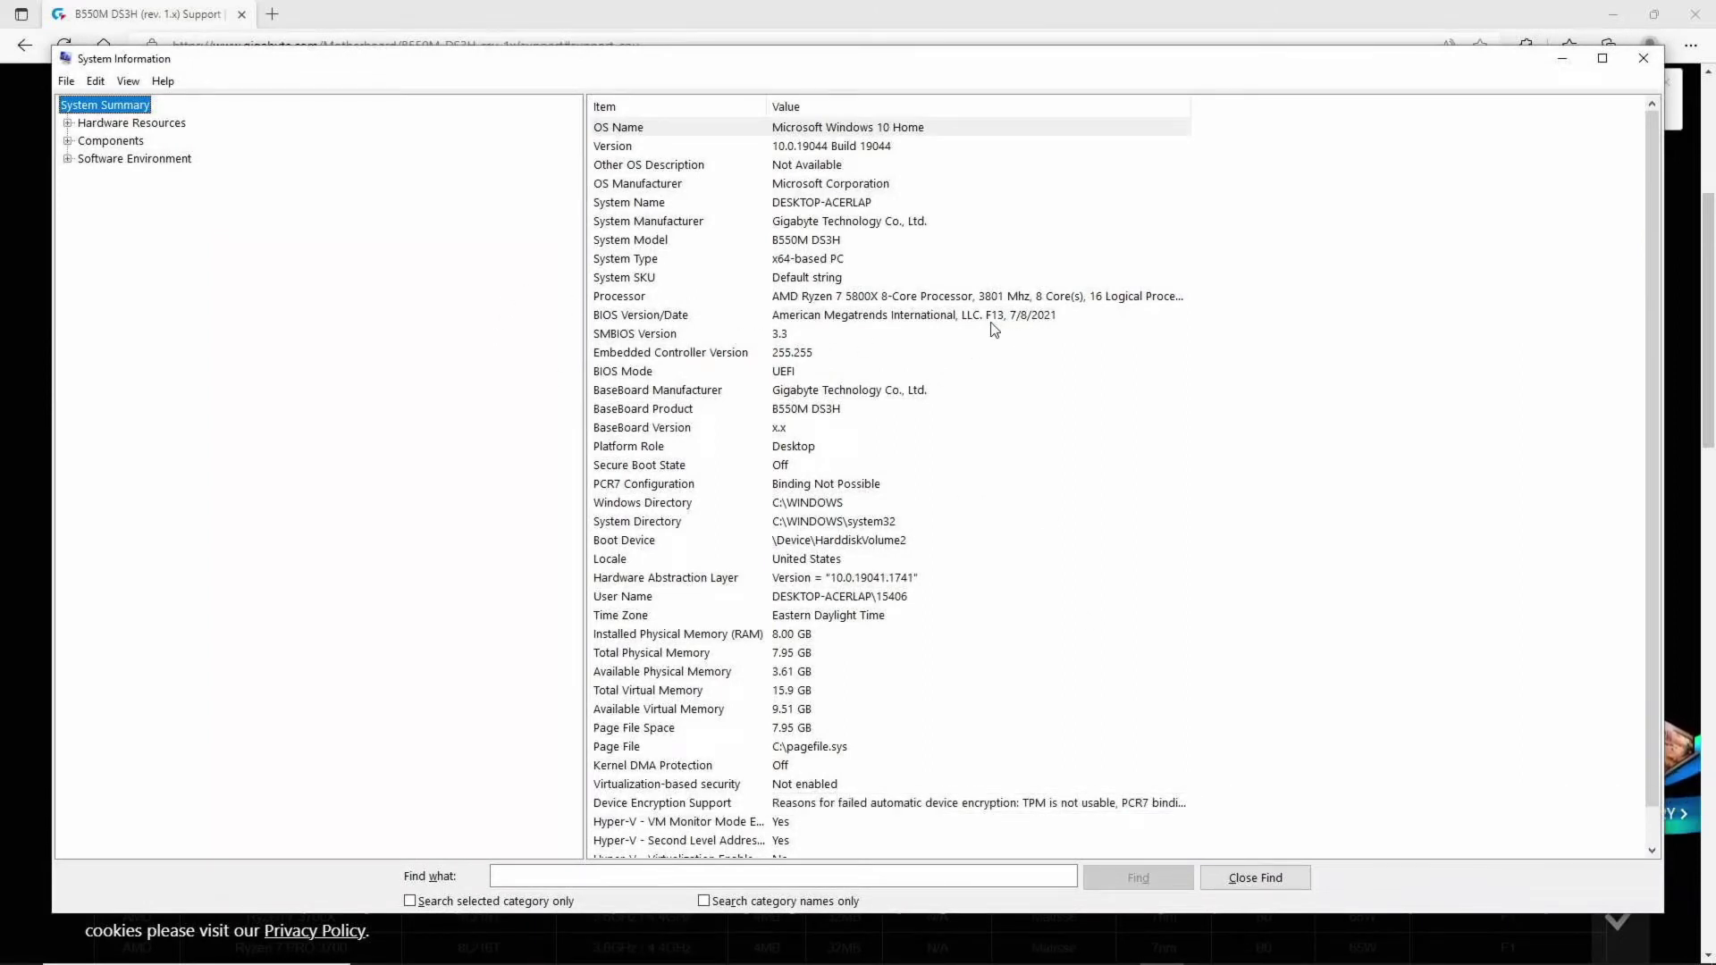
click(1561, 63)
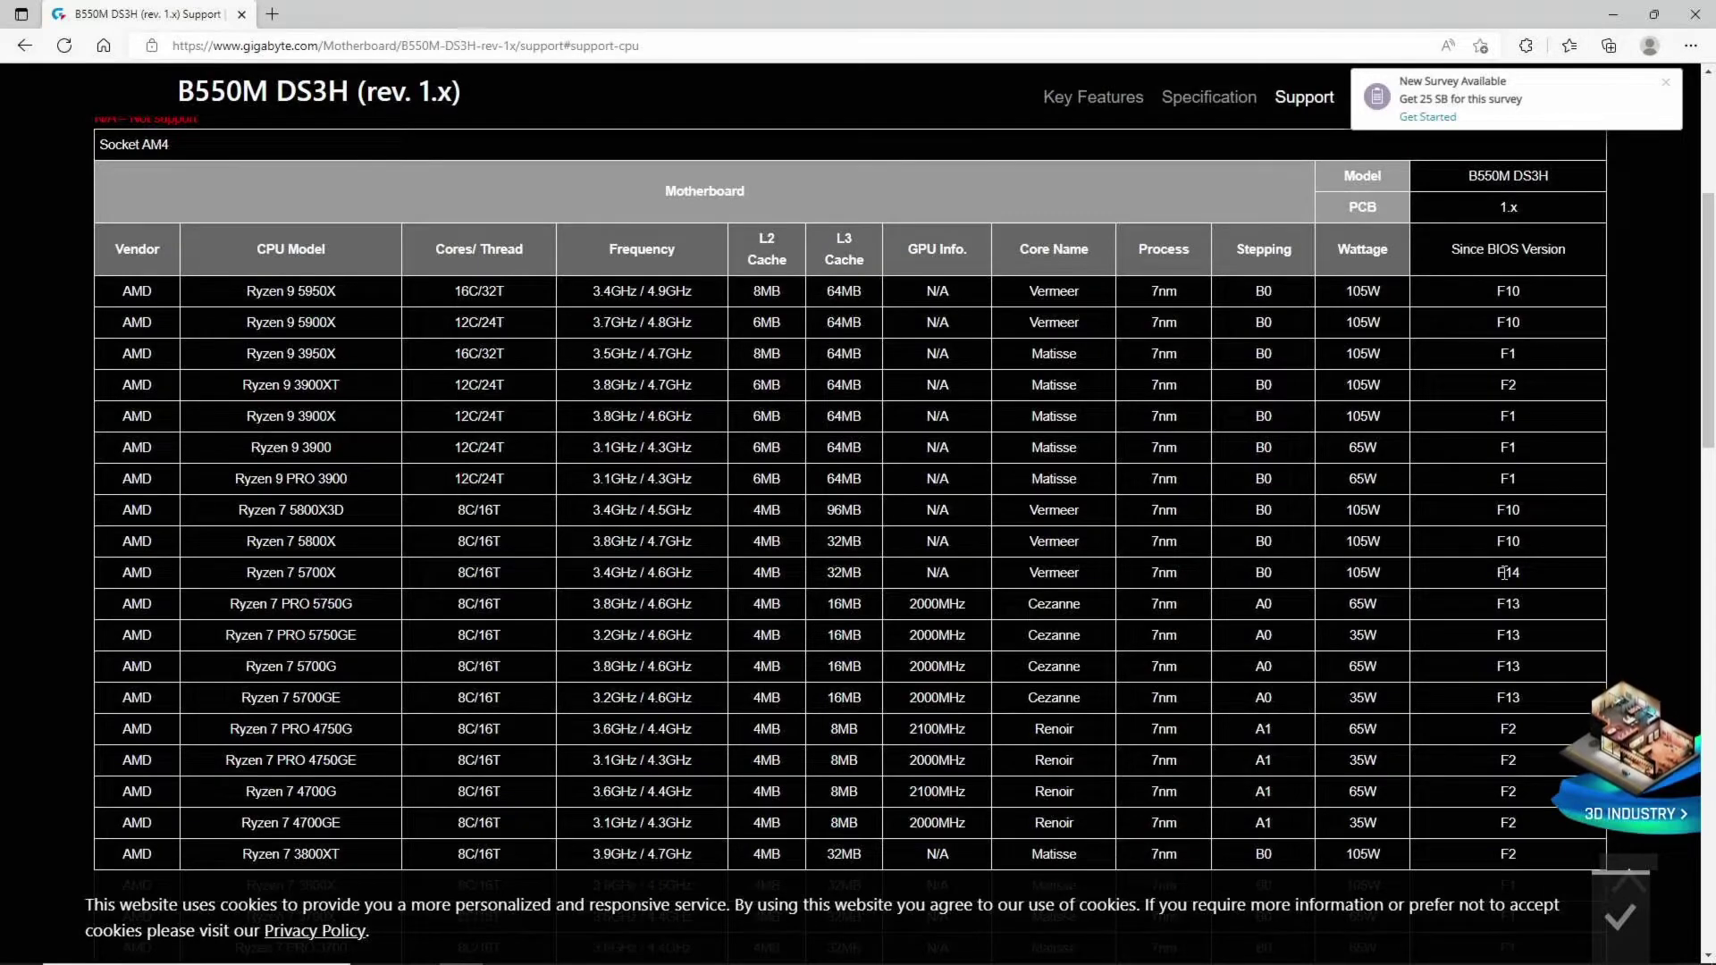
Examine the whole CPU support table, comparing each Ryzen processor with the BIOS version it requires
scroll(1504, 573, down, 6)
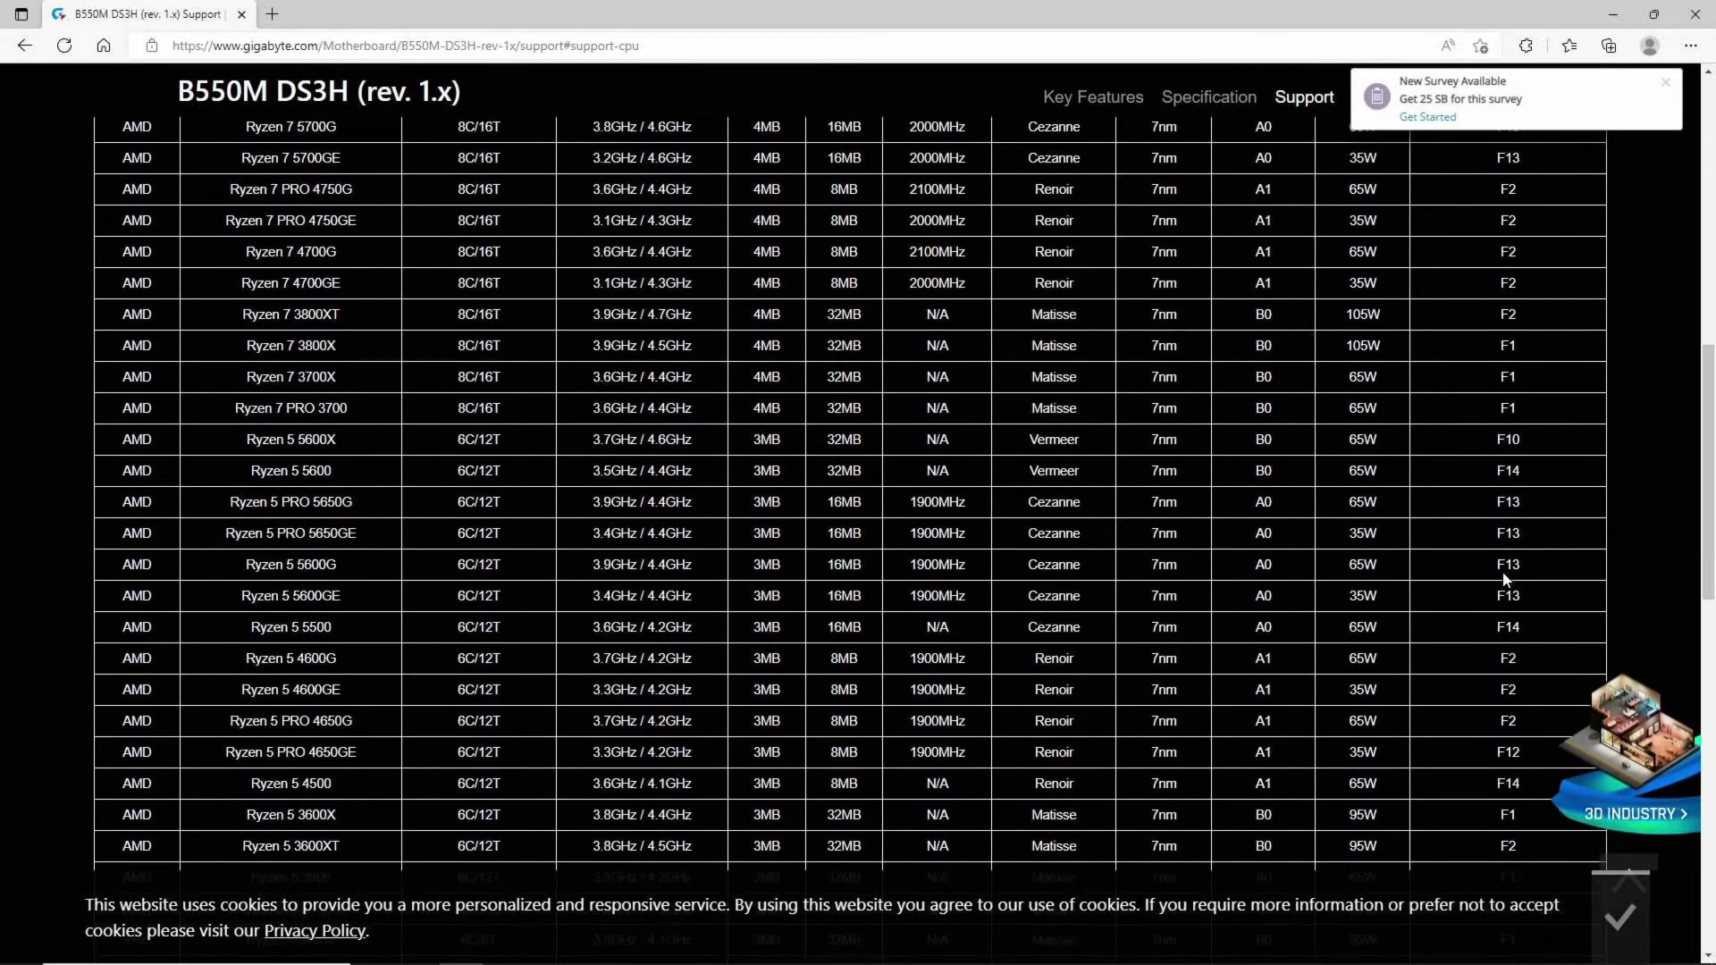
scroll(1504, 579, down, 6)
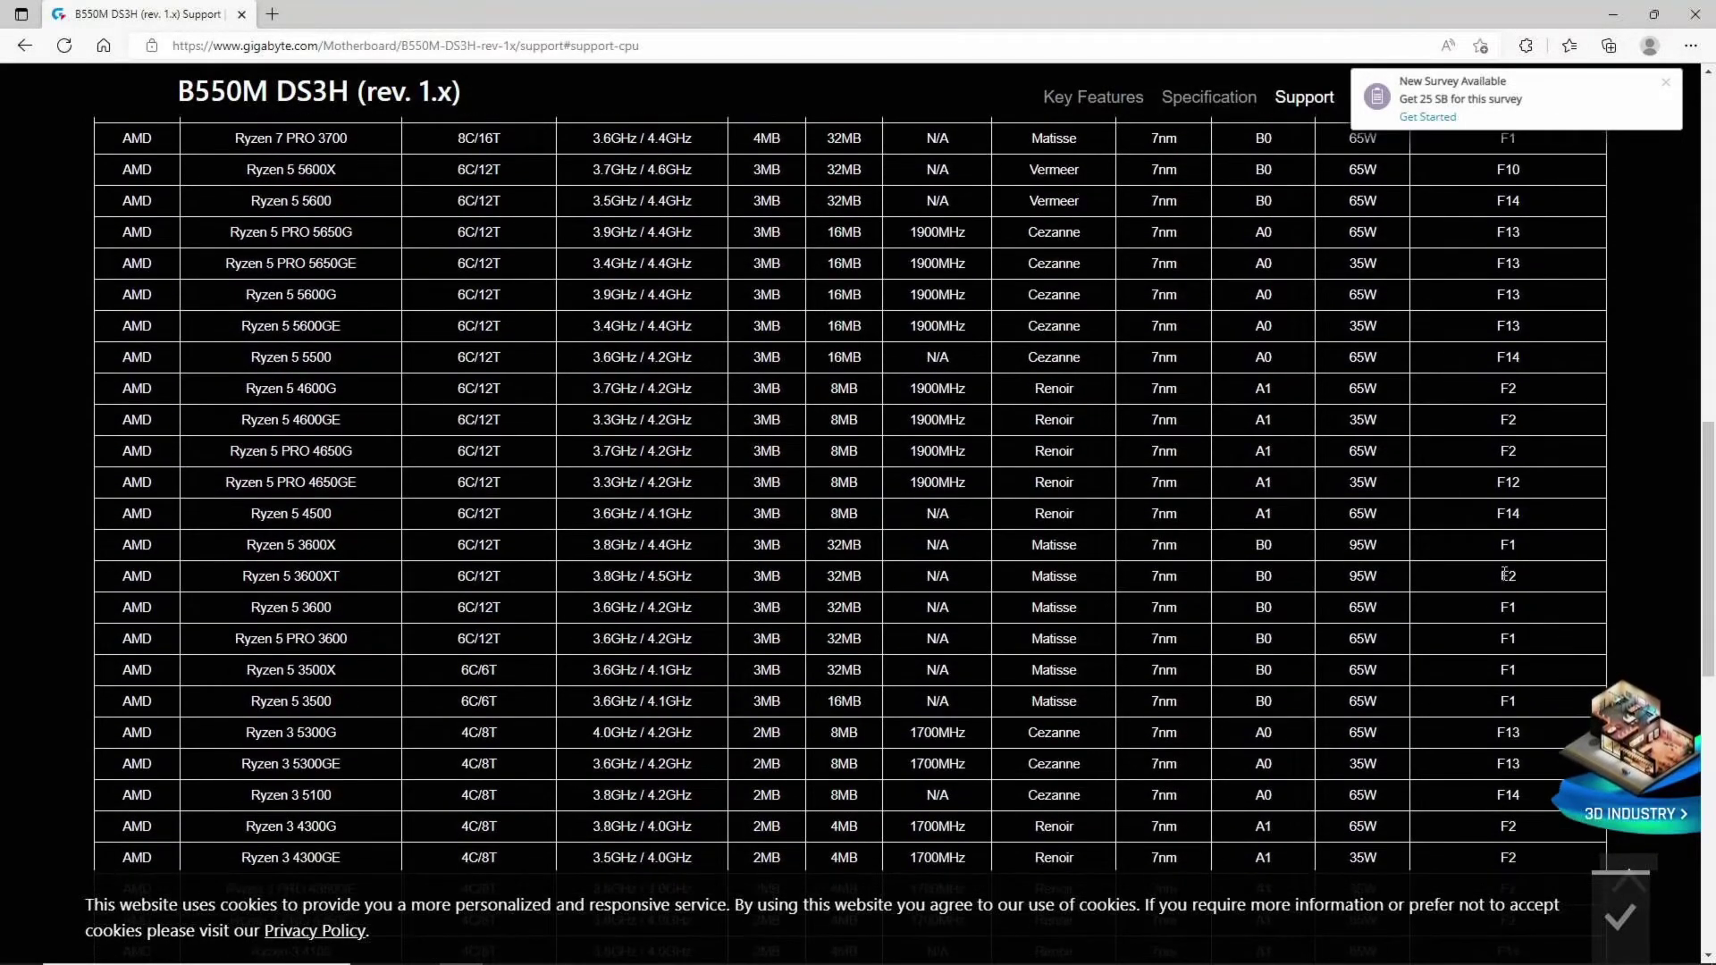
scroll(1506, 579, down, 2)
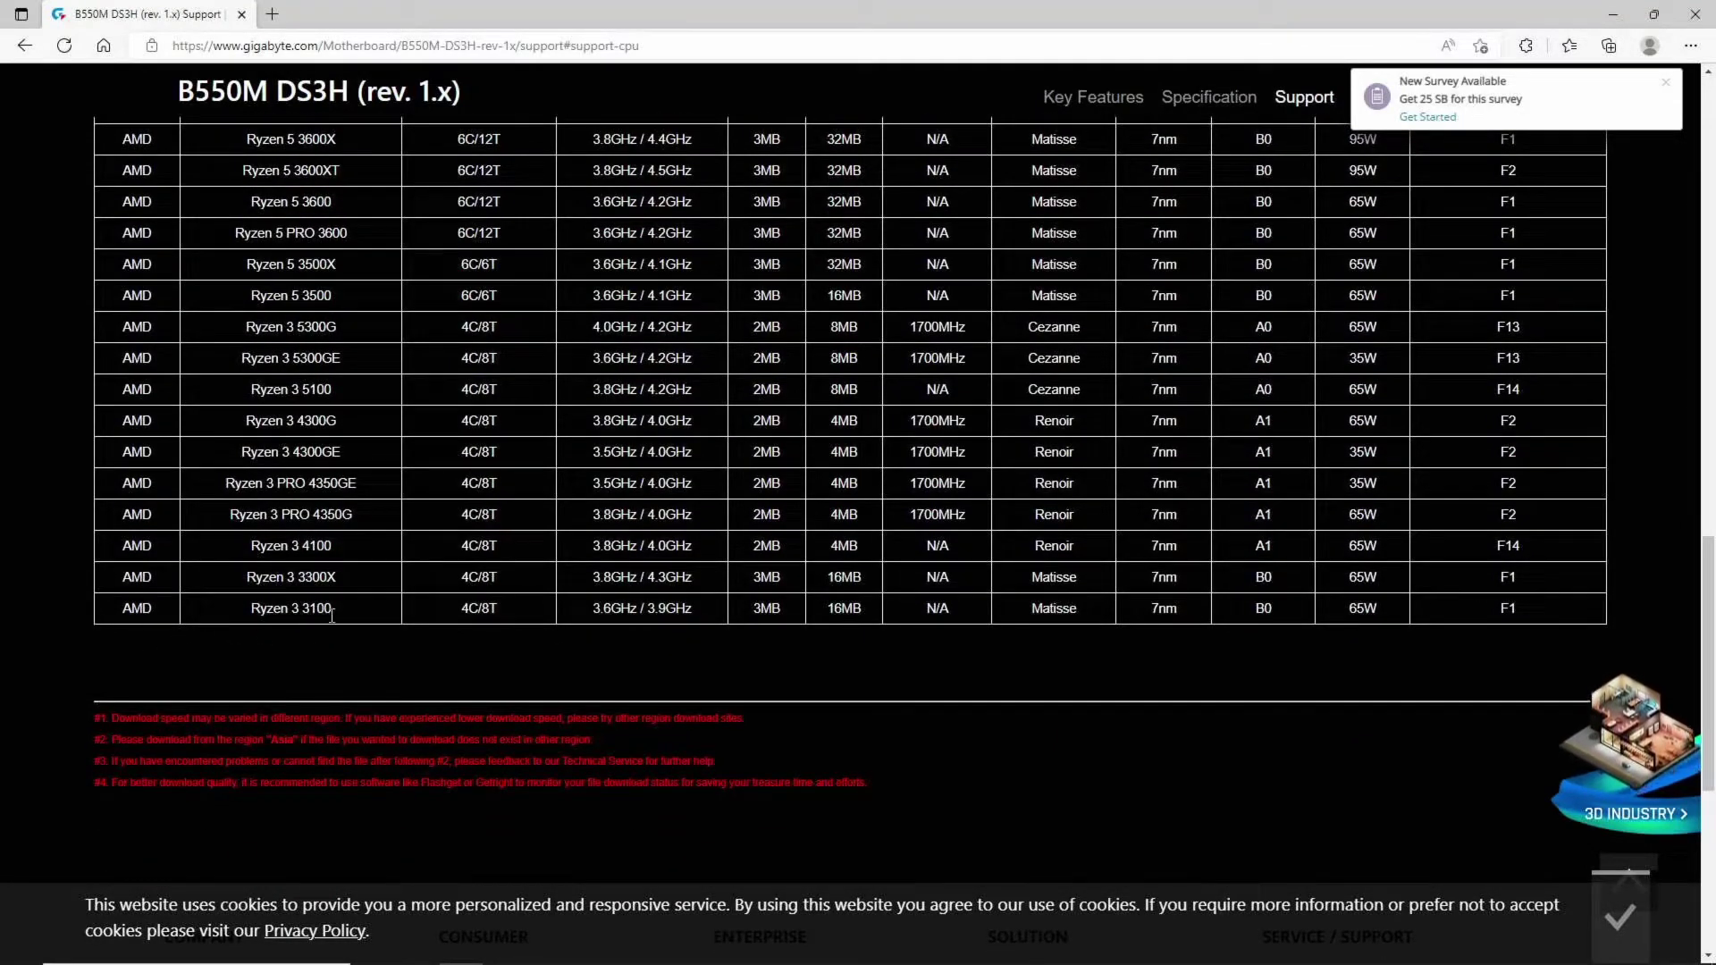
scroll(343, 615, up, 3)
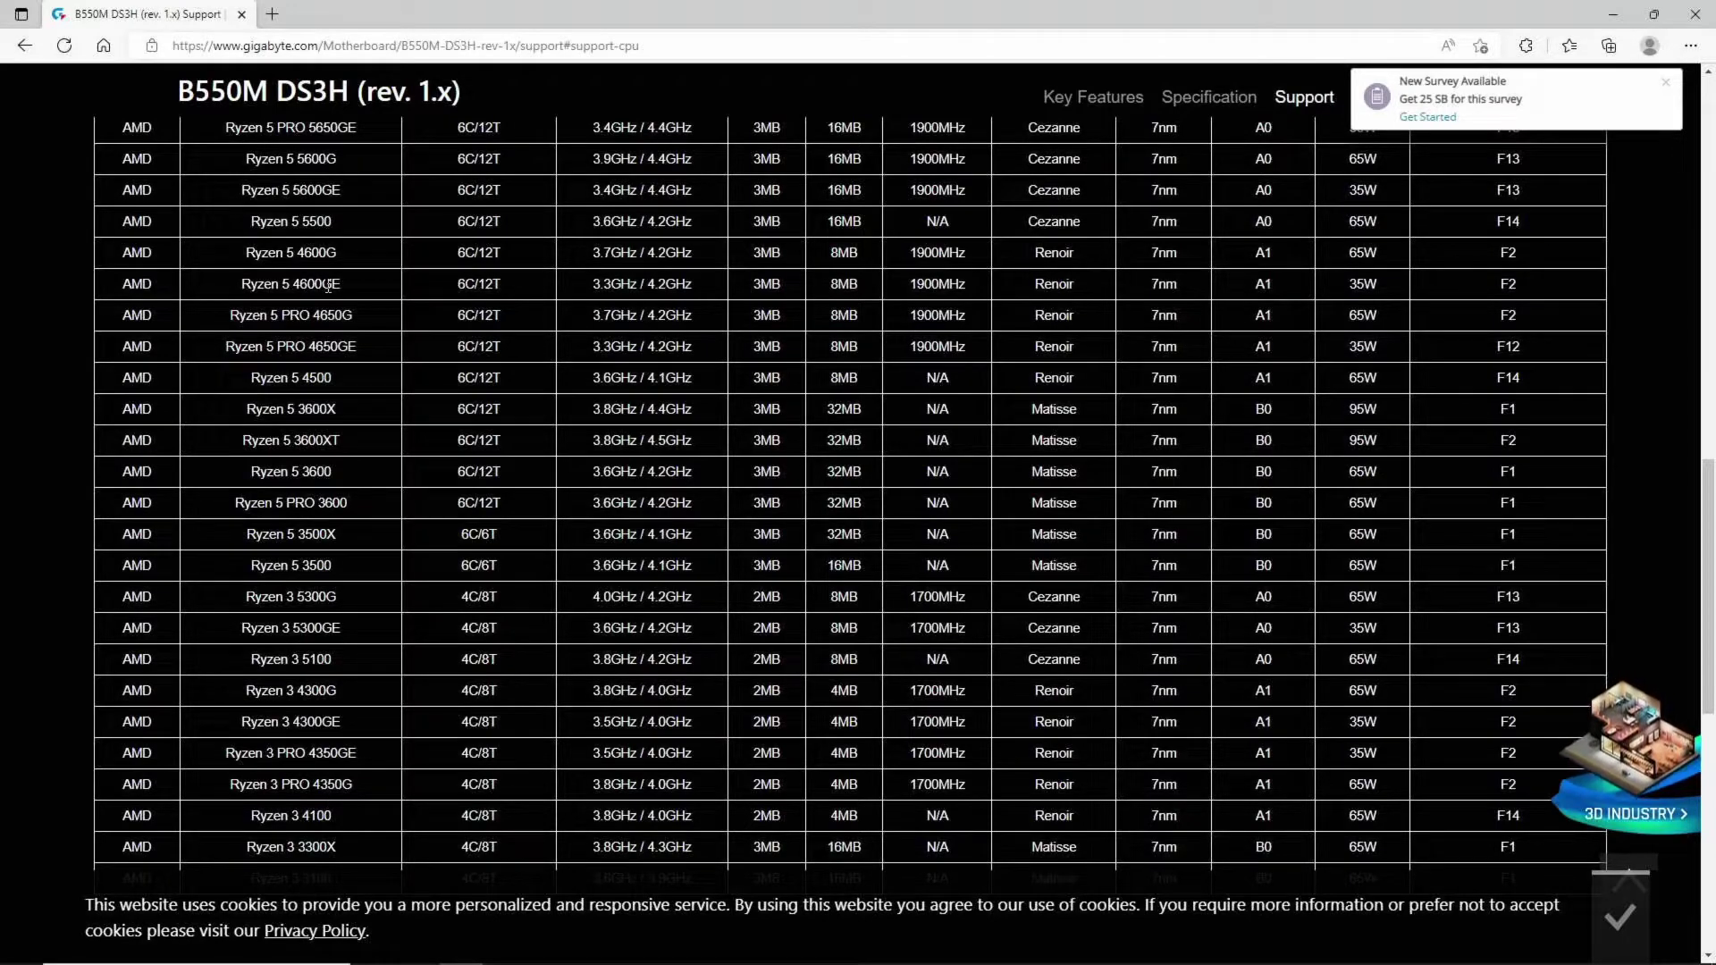
scroll(329, 289, up, 5)
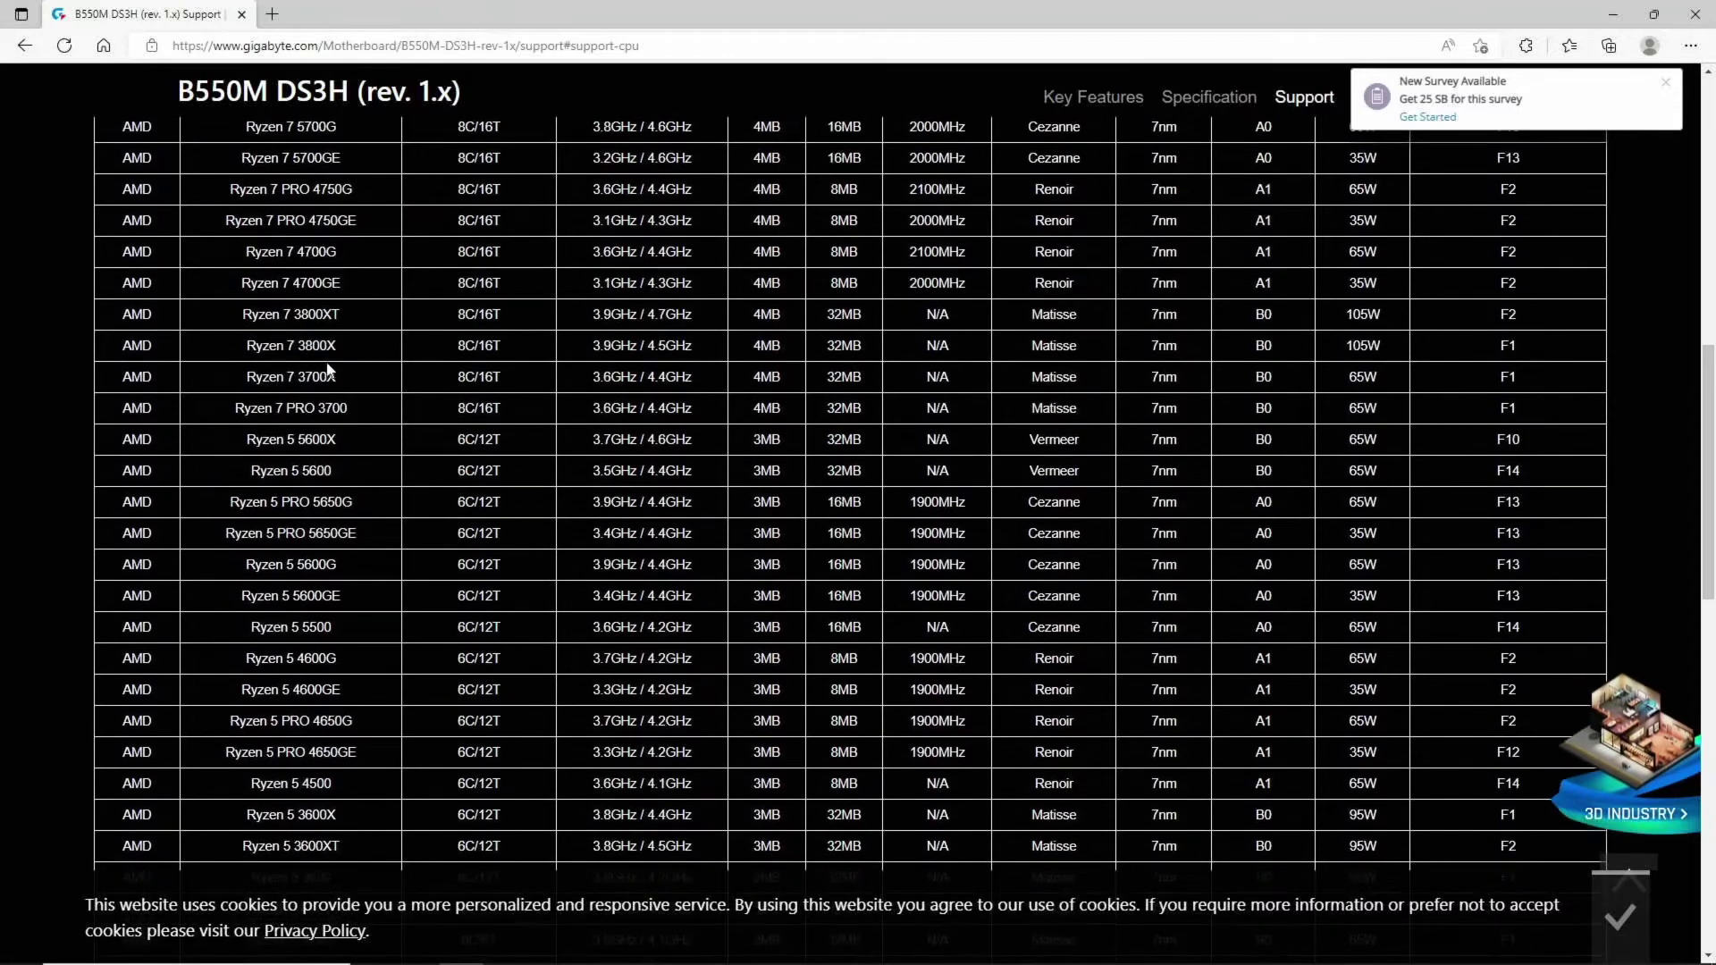
scroll(335, 380, up, 6)
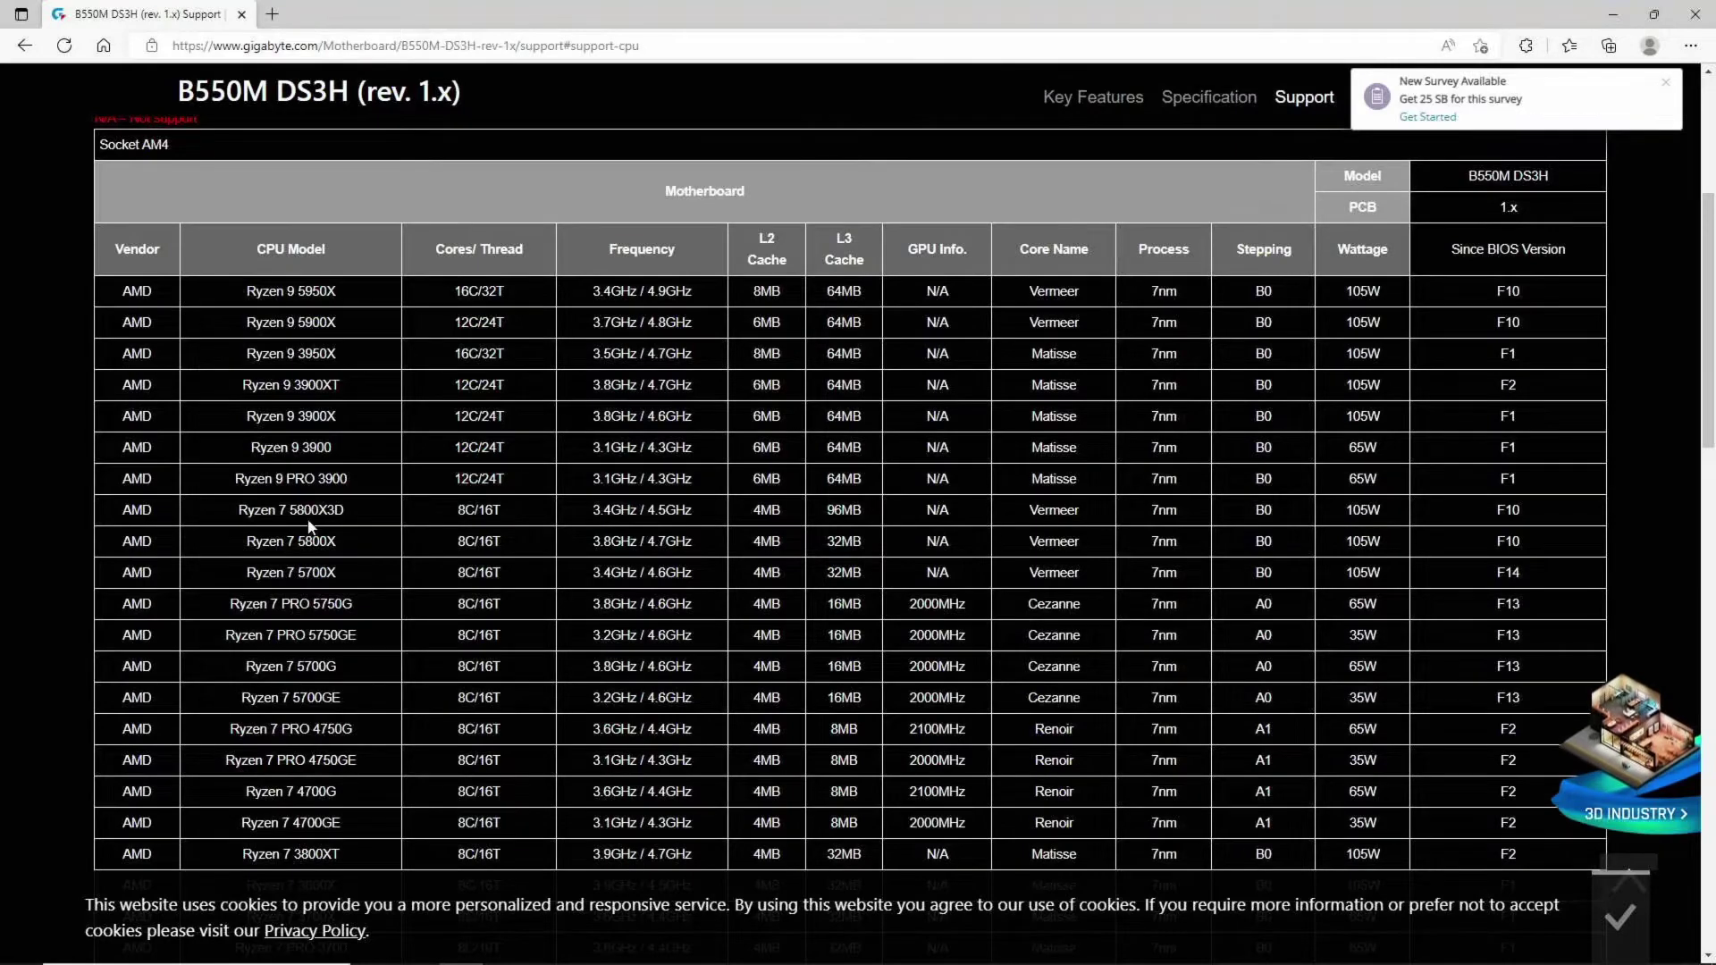
scroll(310, 517, down, 2)
scroll(309, 528, down, 2)
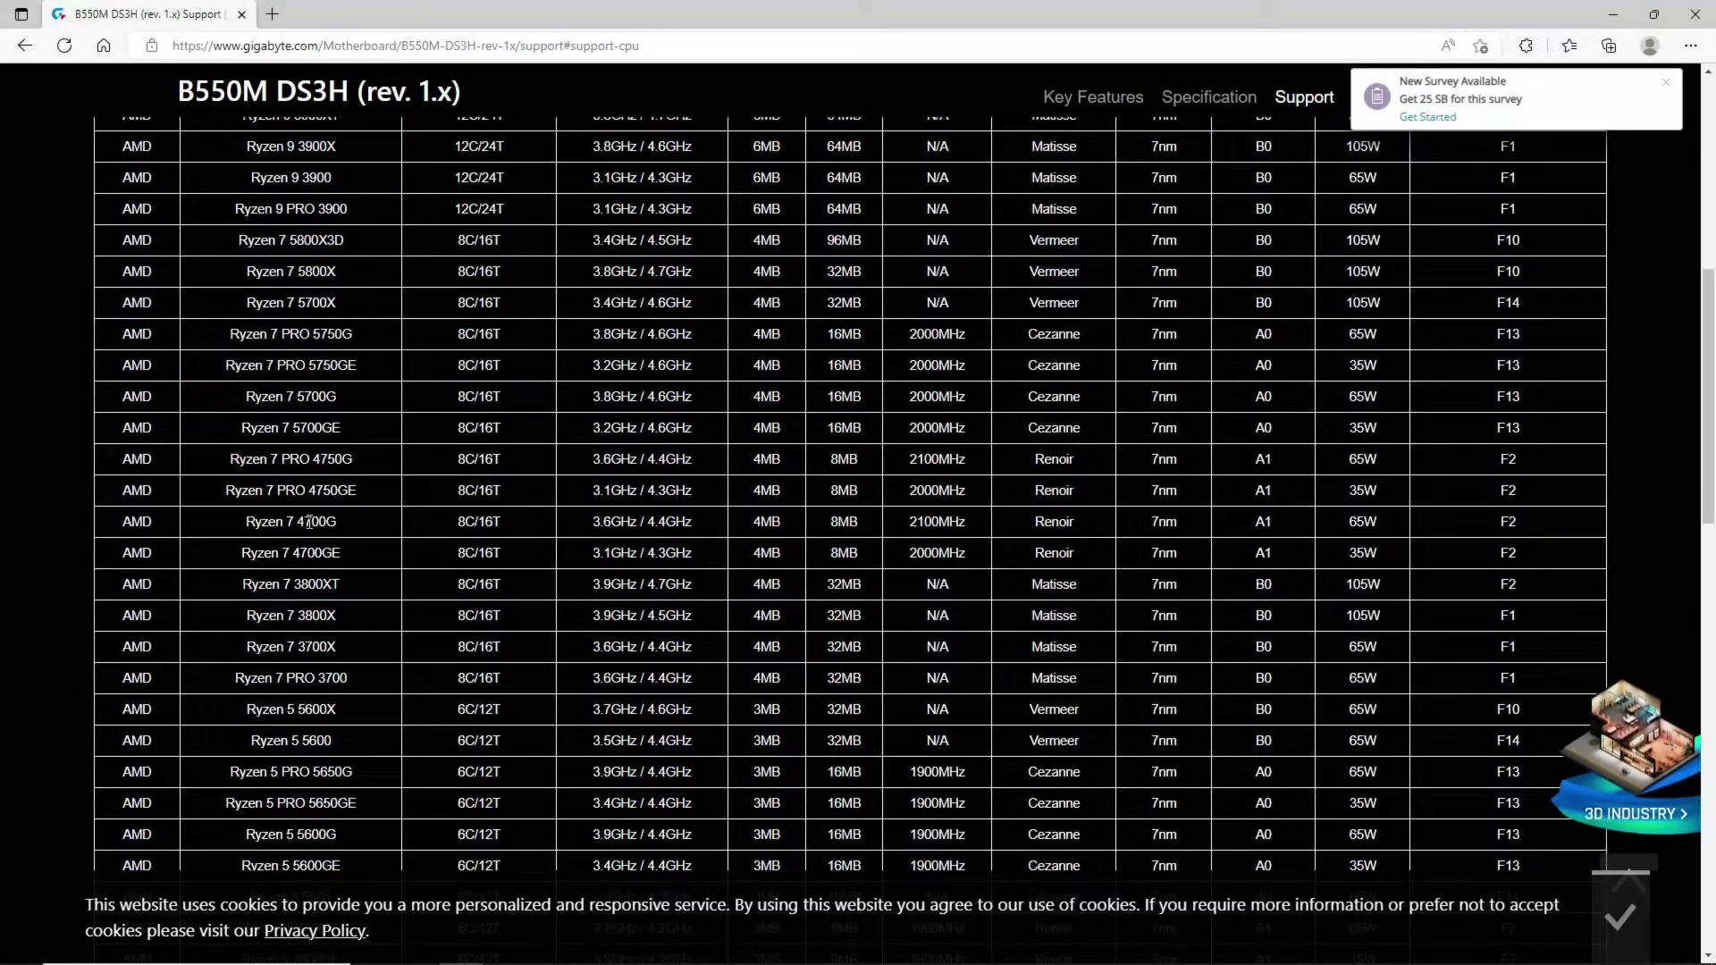
scroll(308, 521, down, 2)
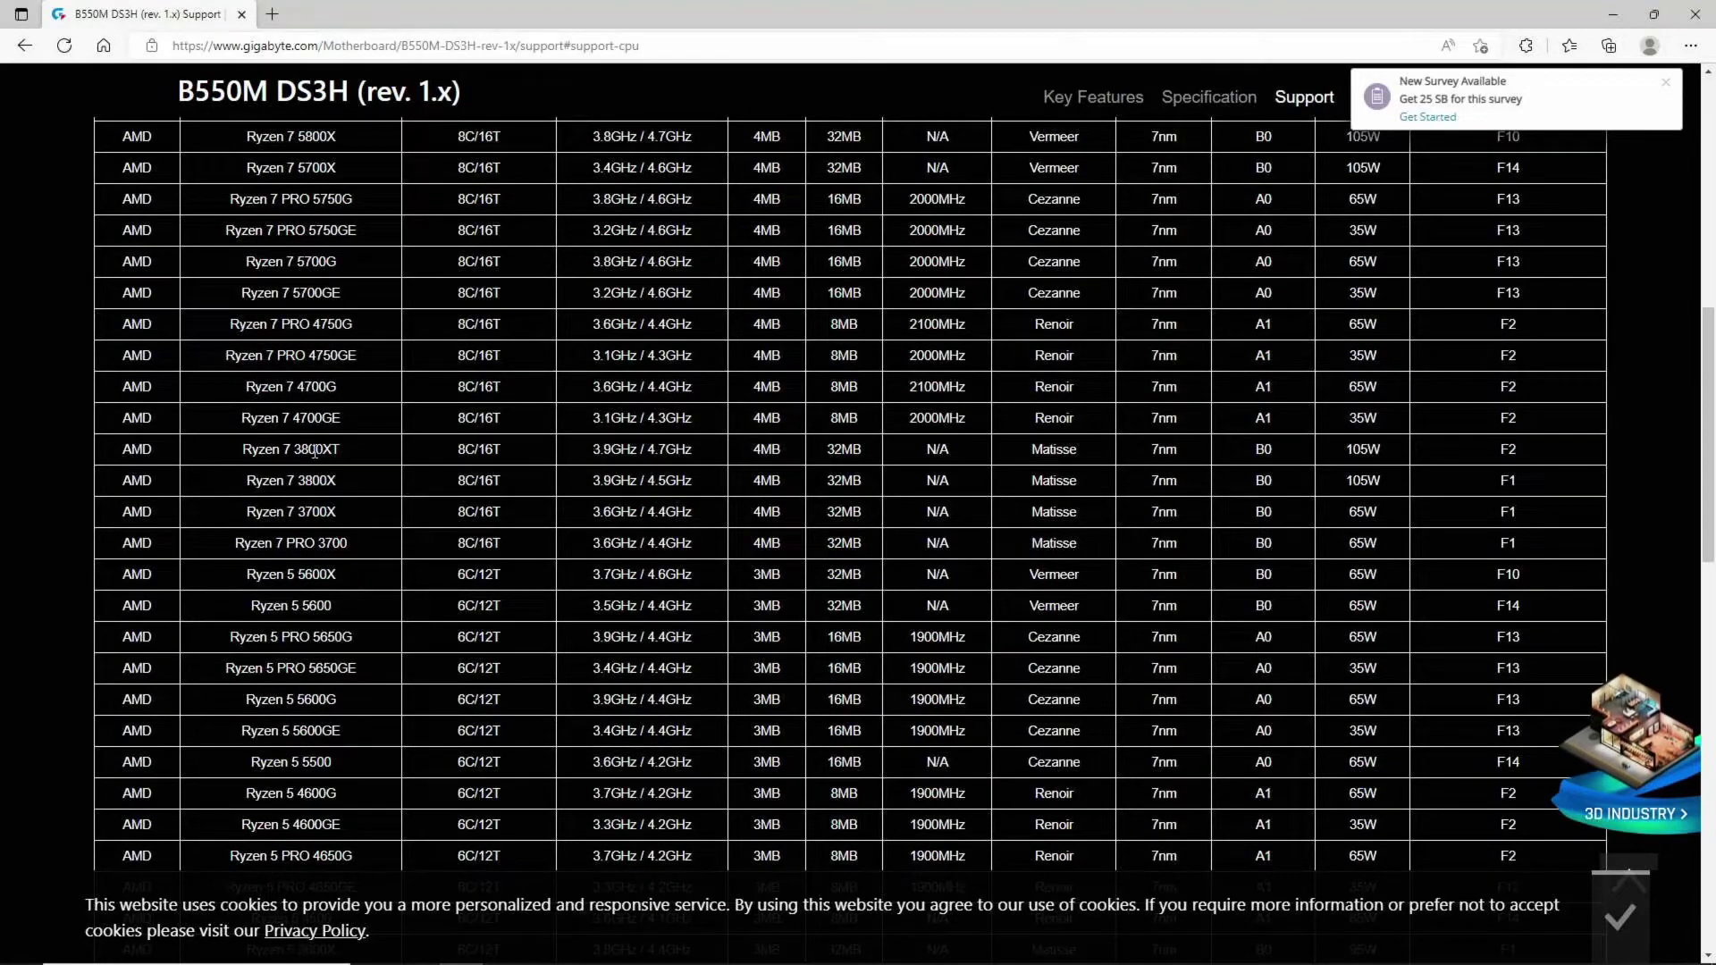
scroll(302, 529, down, 2)
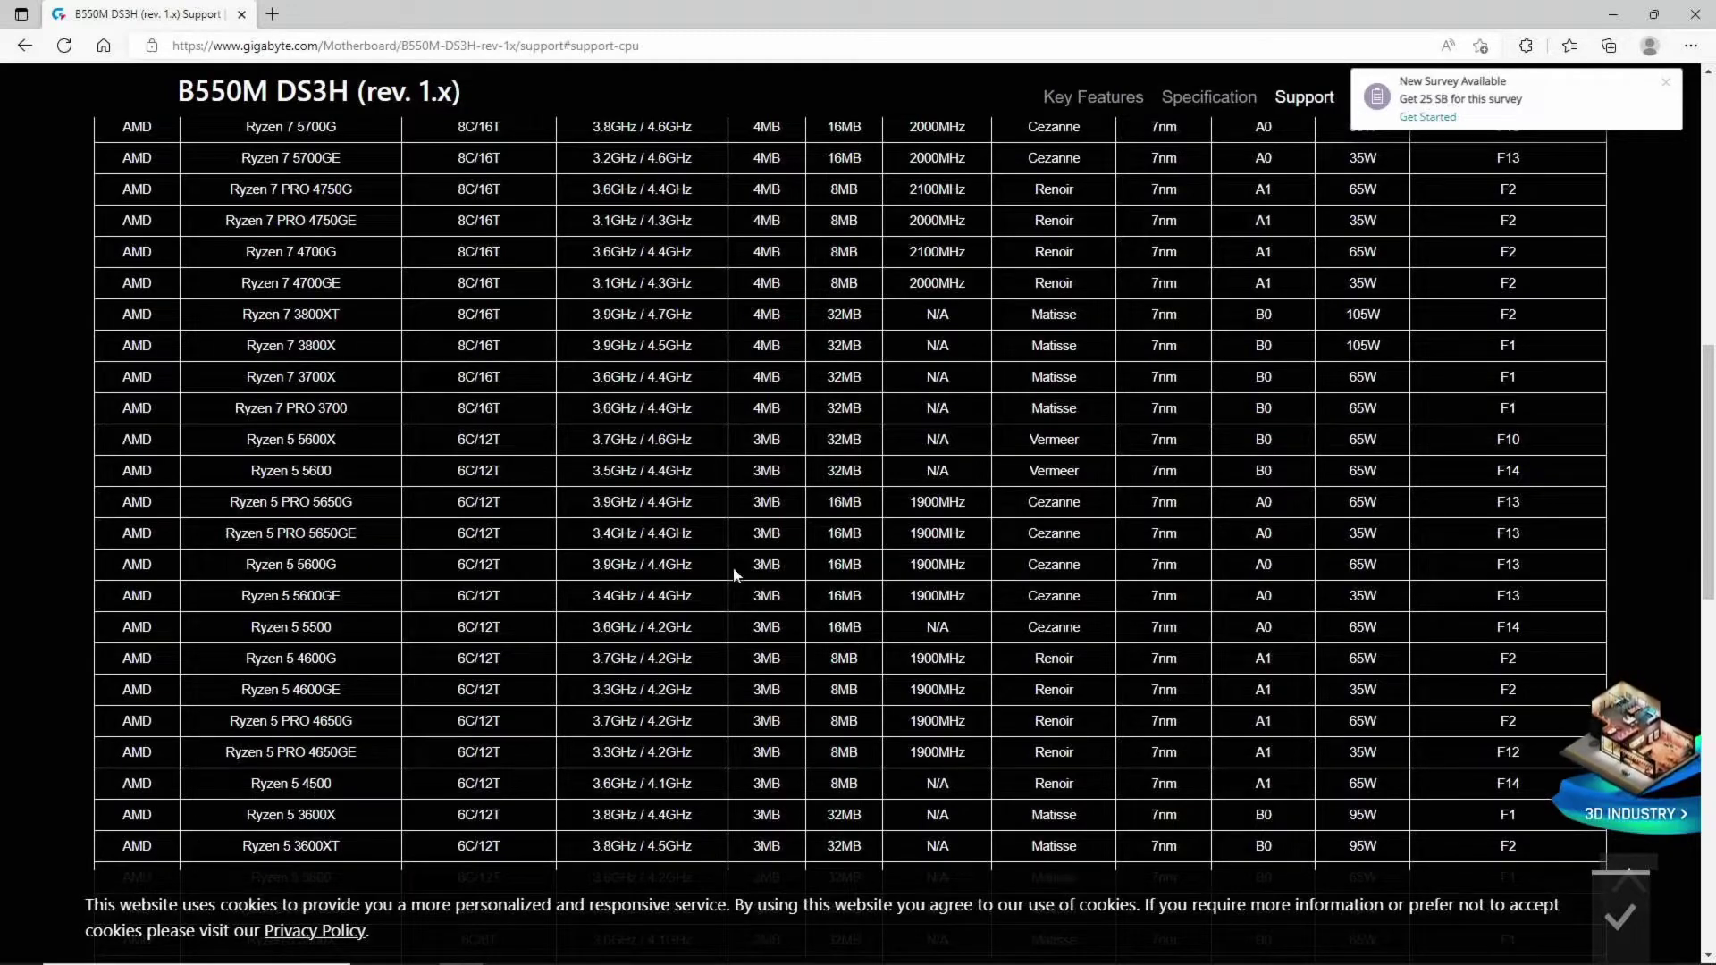
scroll(784, 508, up, 8)
scroll(784, 501, up, 1)
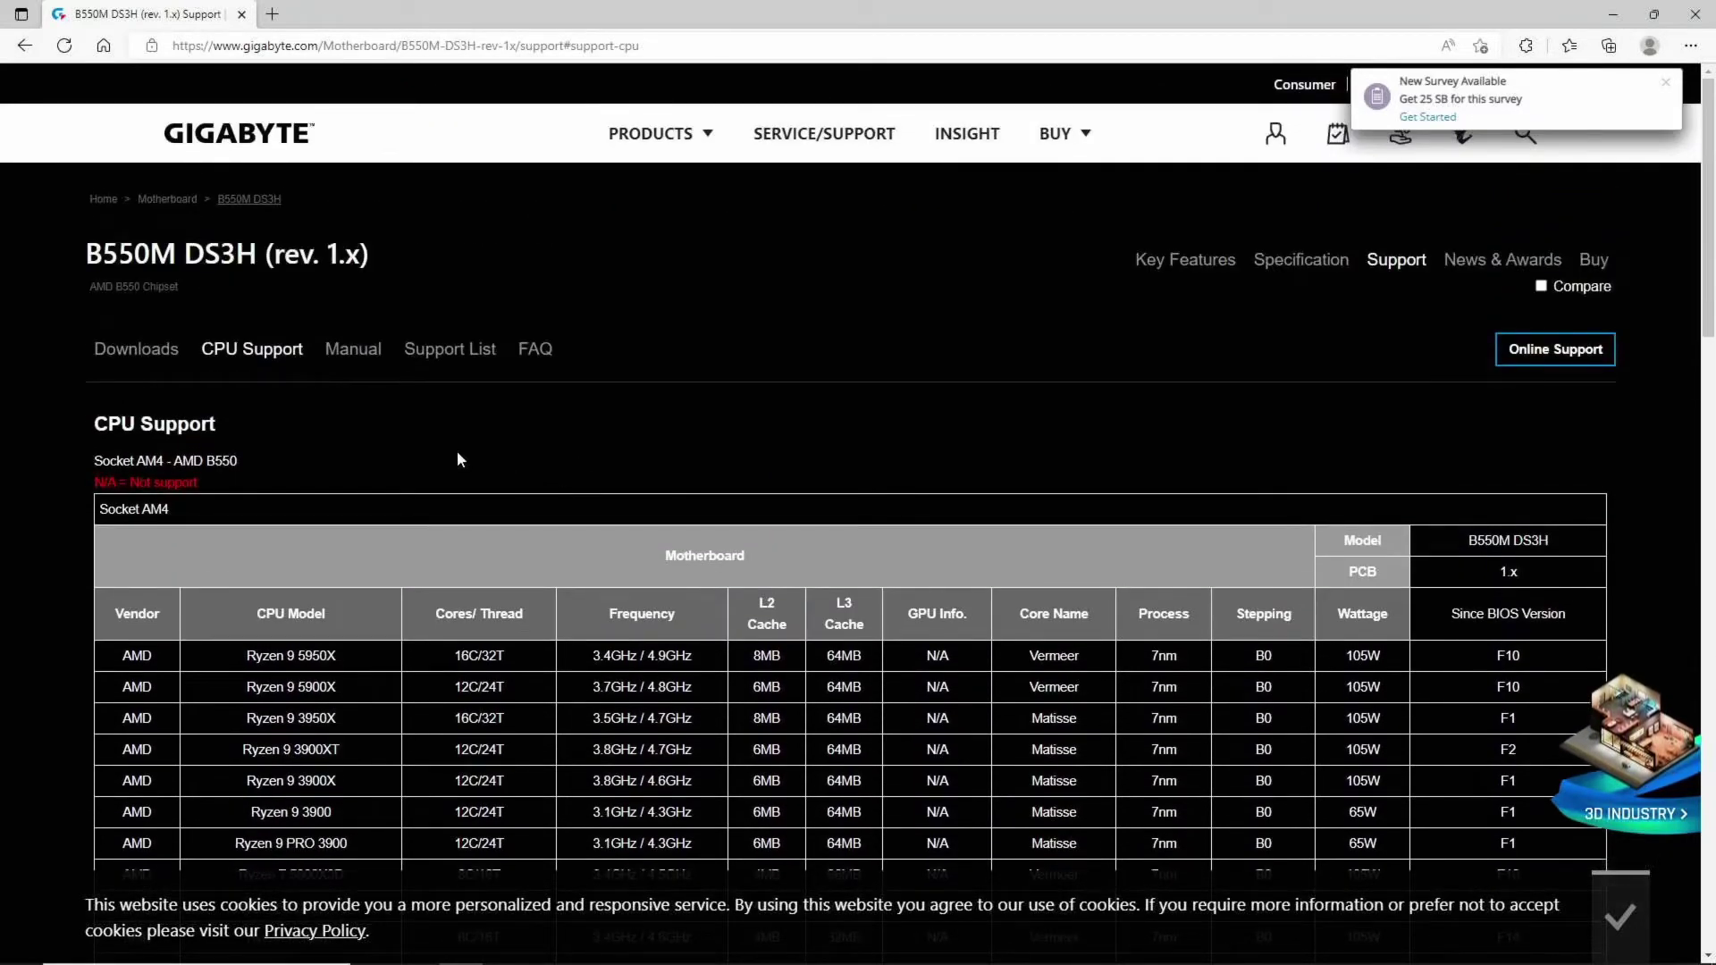
Return to the board's support downloads and expand the BIOS section
click(430, 355)
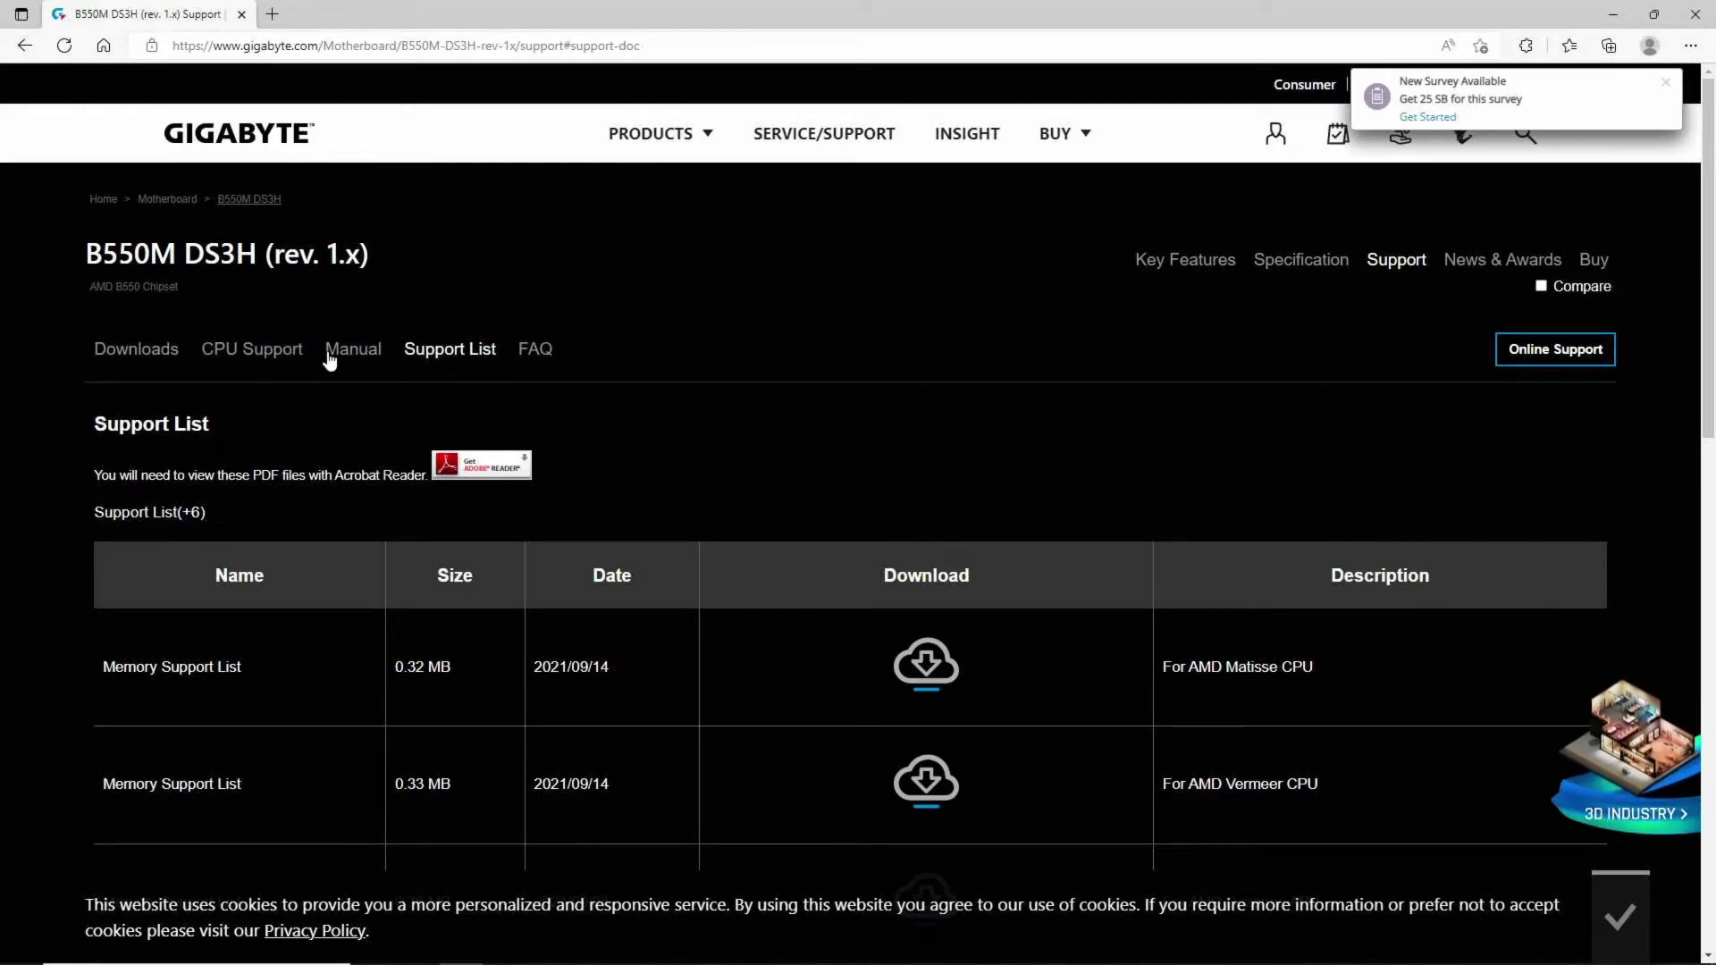
click(158, 356)
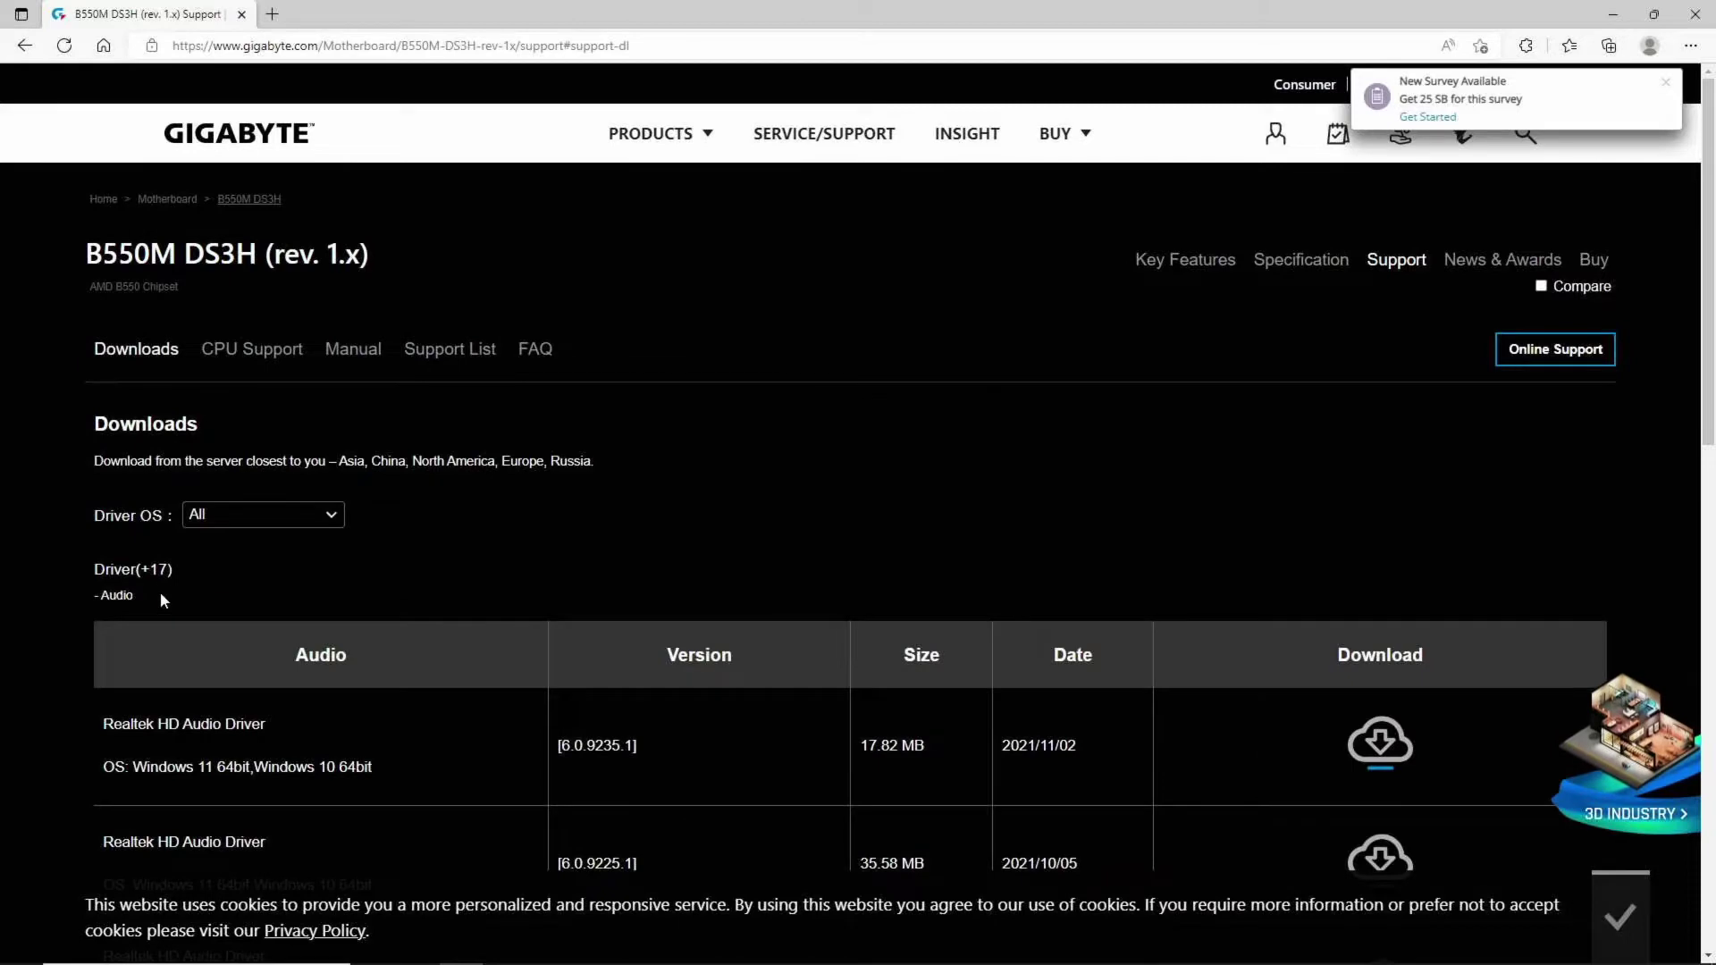
scroll(126, 568, down, 4)
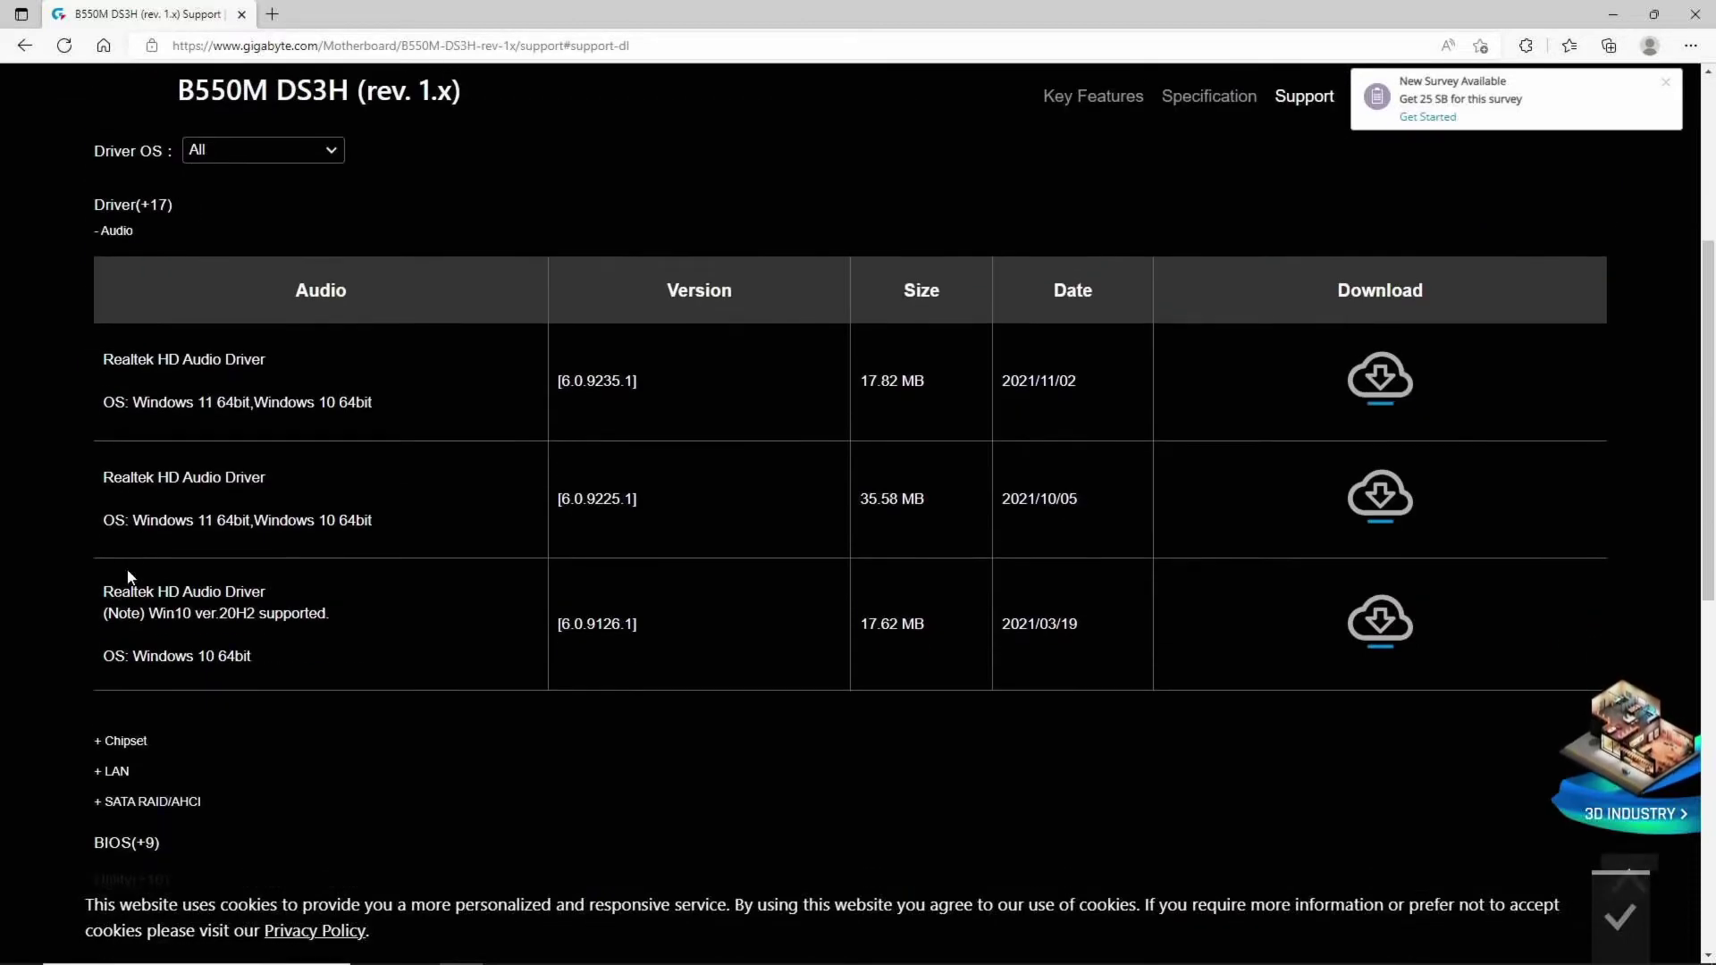
click(123, 842)
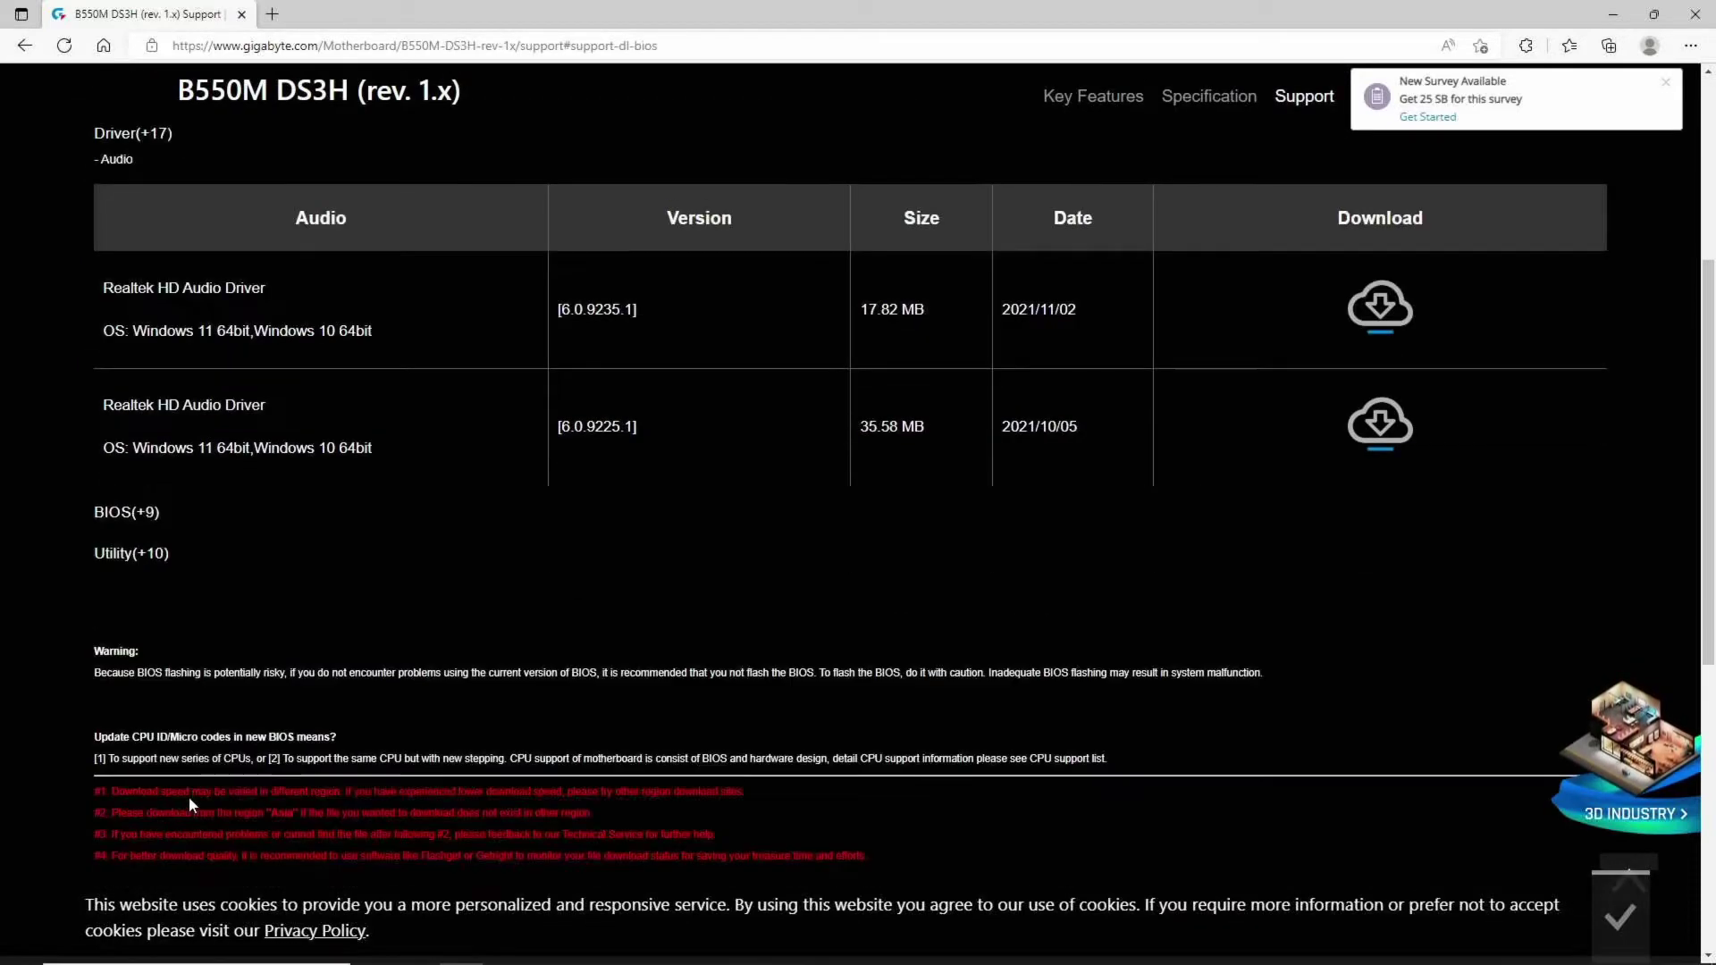
Examine the listed BIOS versions from F1 up to F15c, reading each release's description and supported Ryzen processors
scroll(338, 489, down, 12)
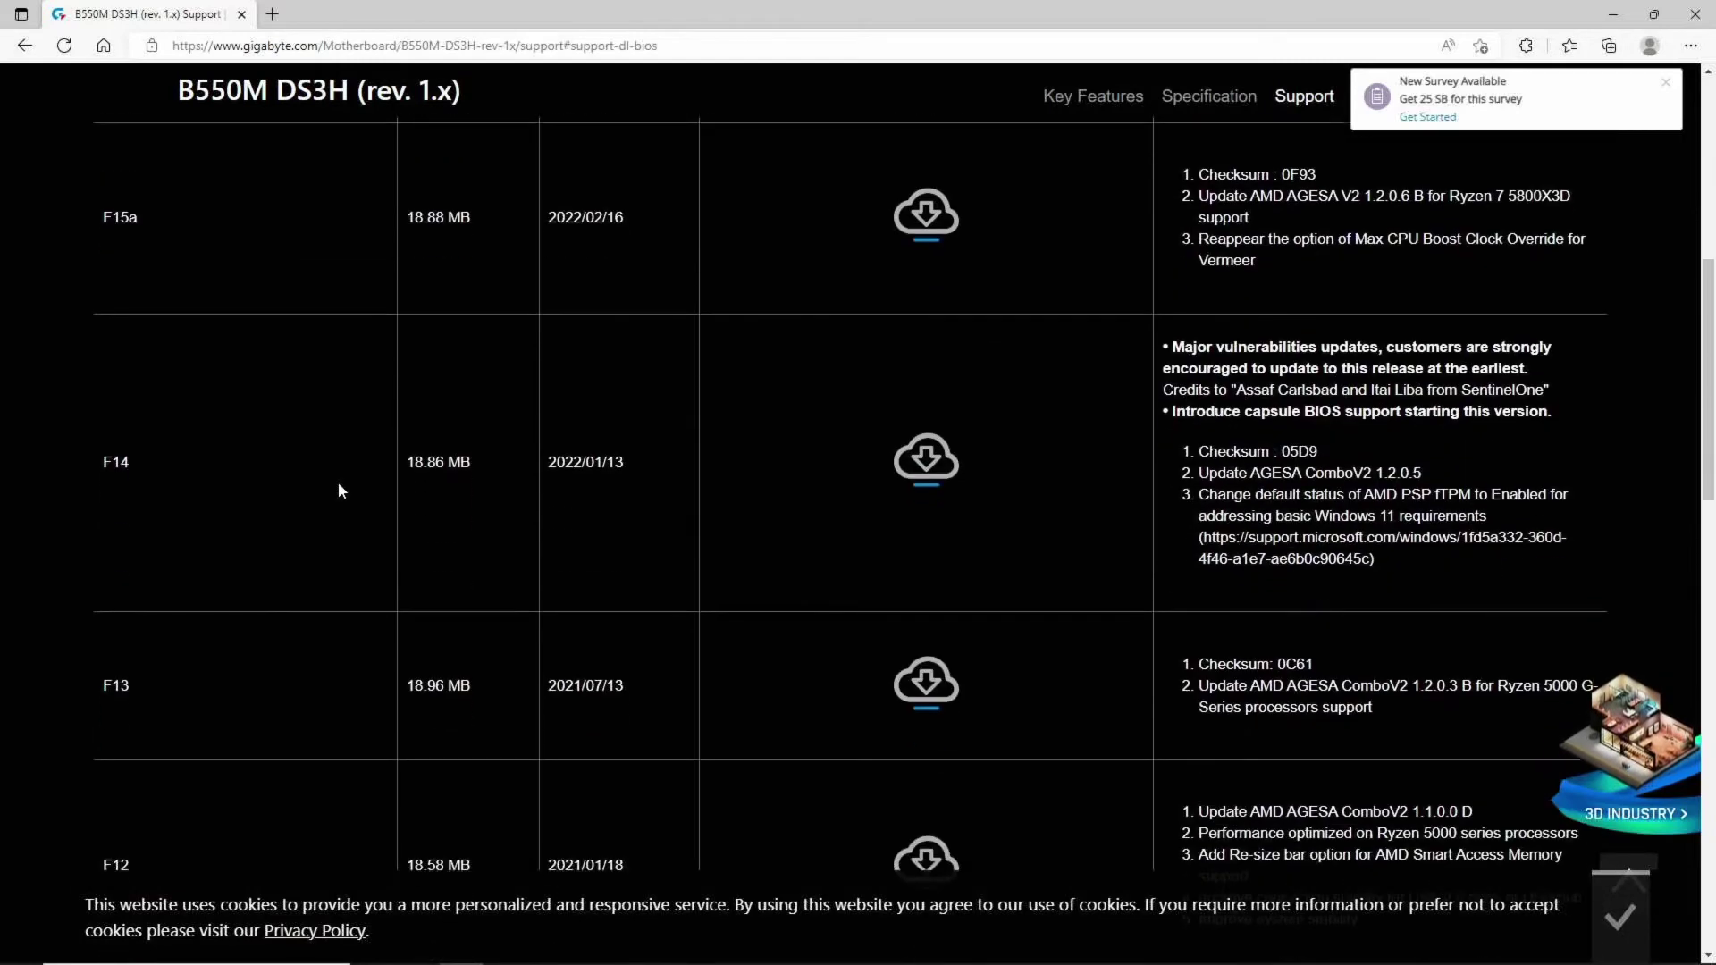
scroll(331, 492, down, 2)
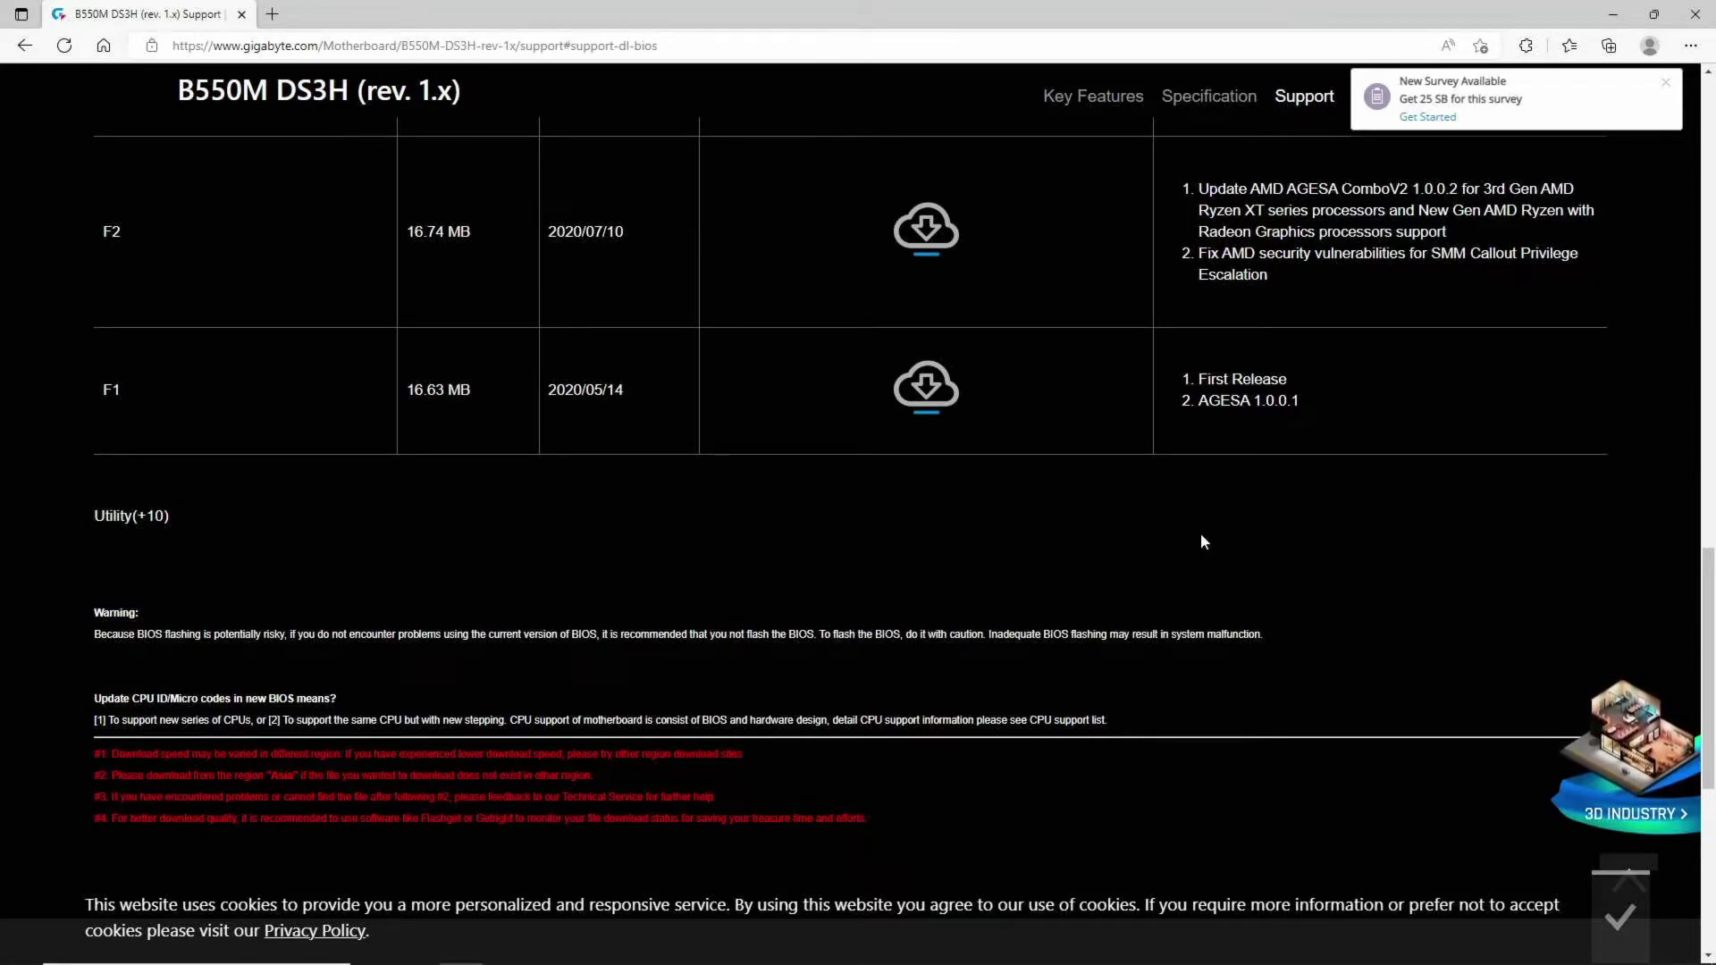
scroll(1257, 496, up, 3)
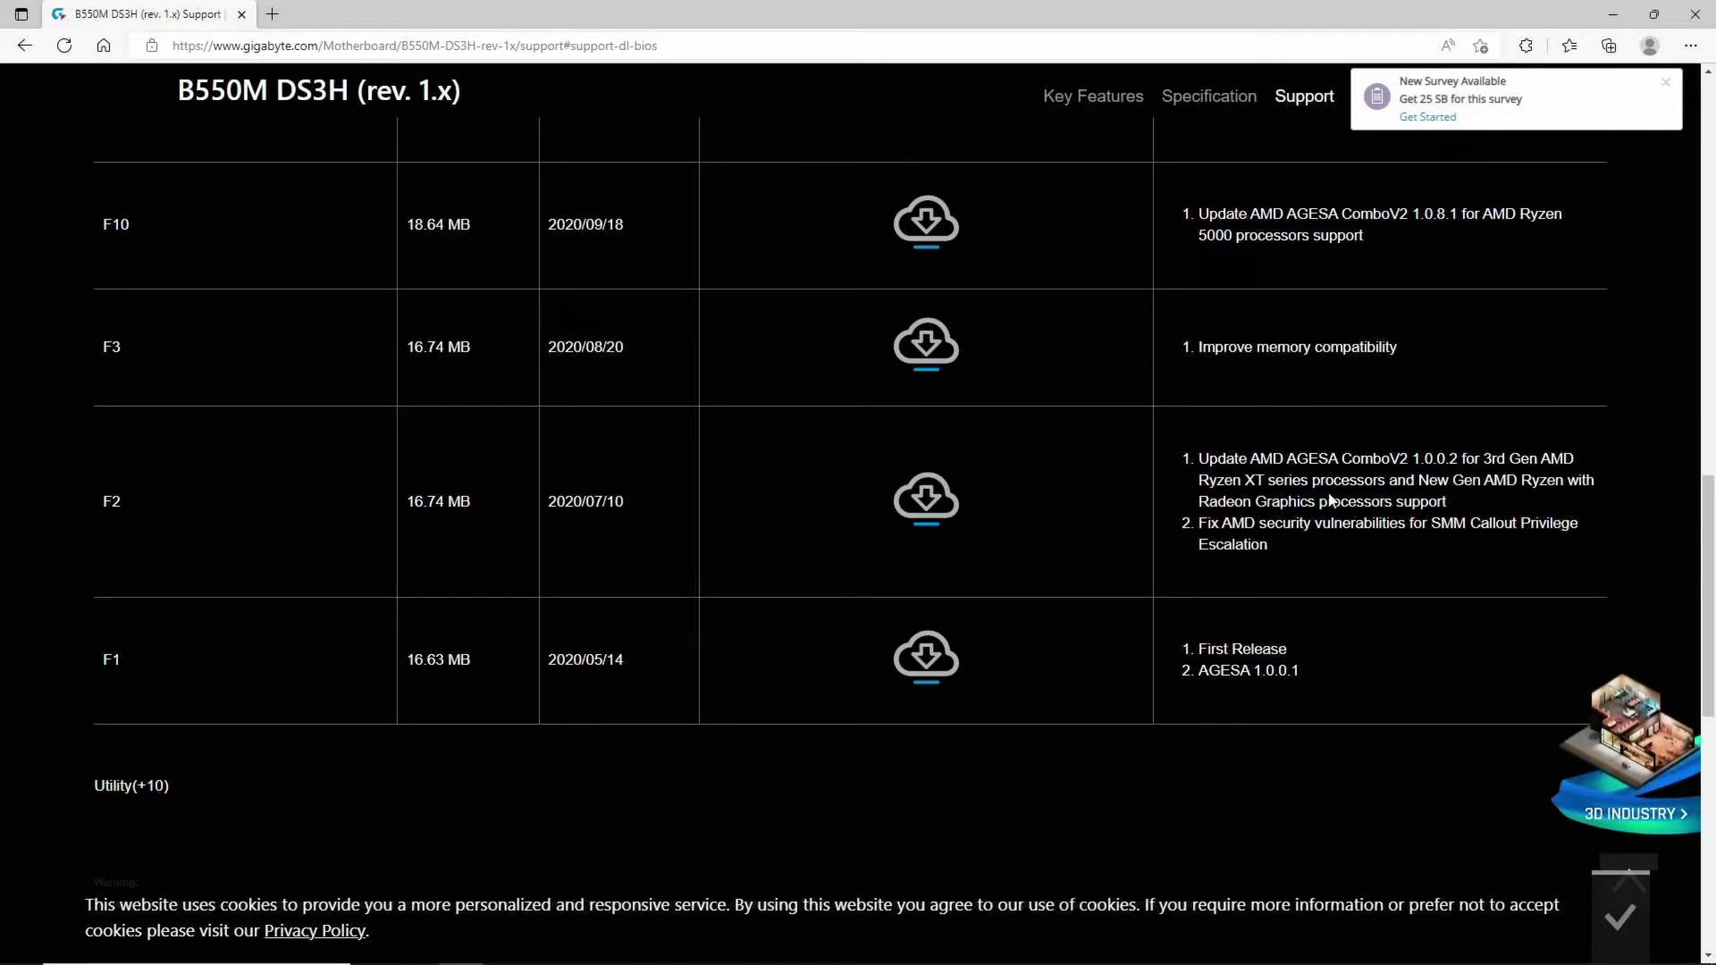
scroll(1330, 493, up, 1)
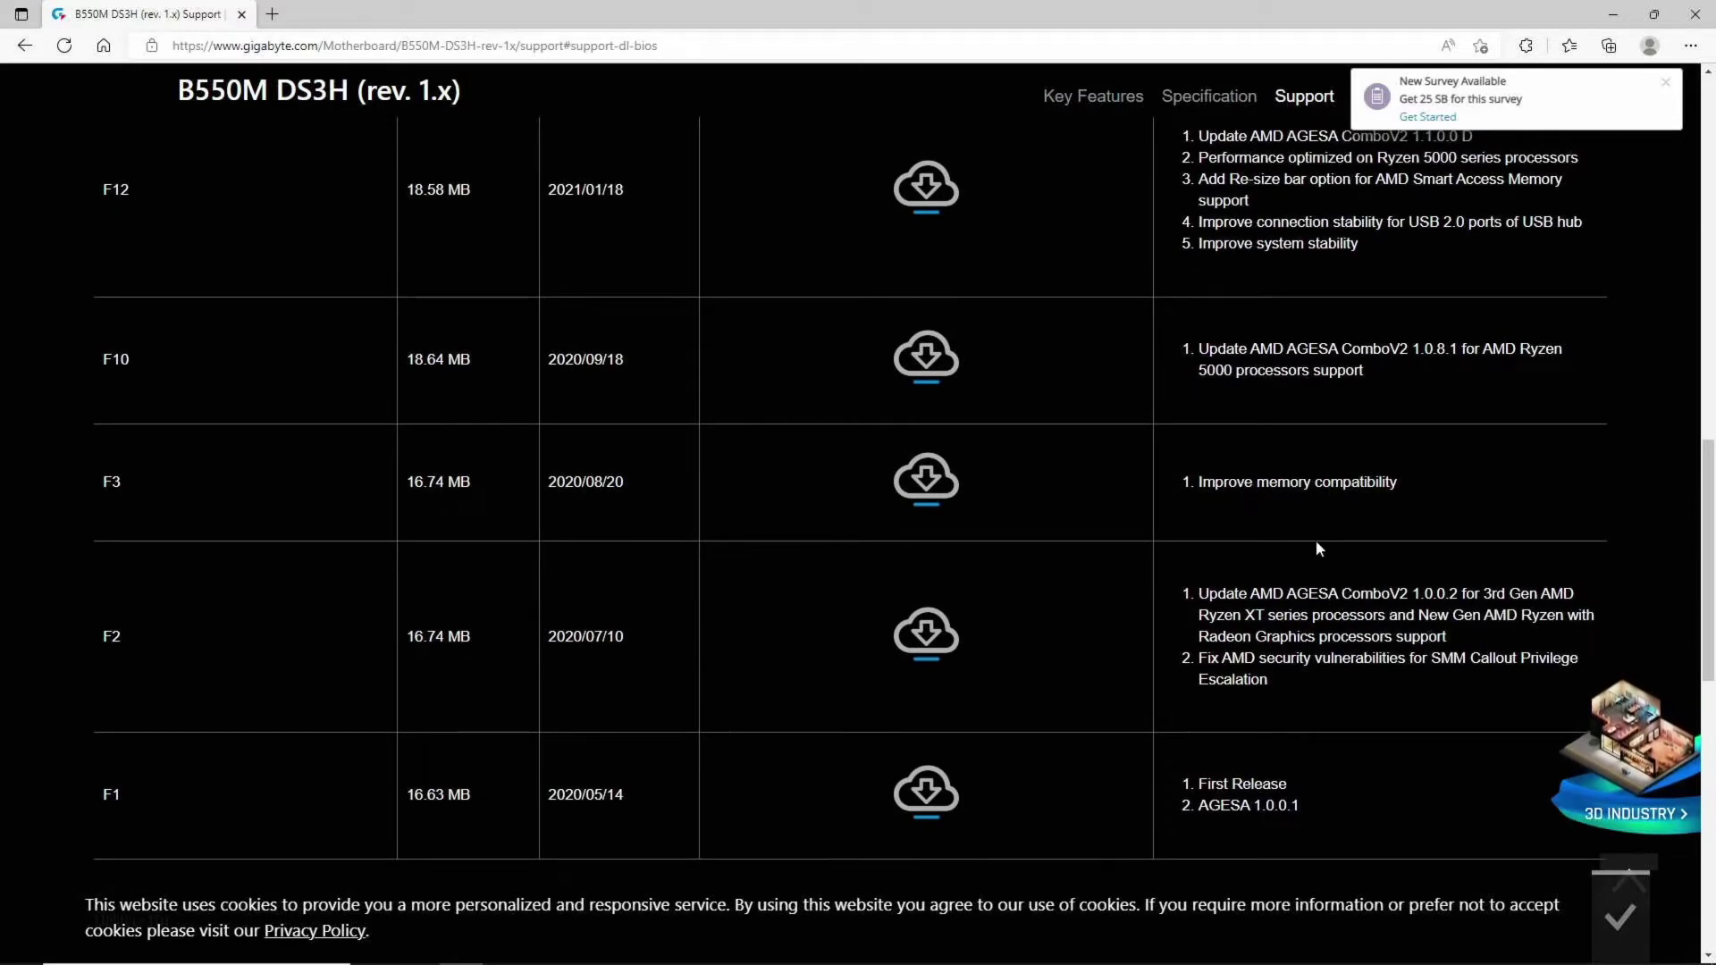
scroll(1316, 539, up, 2)
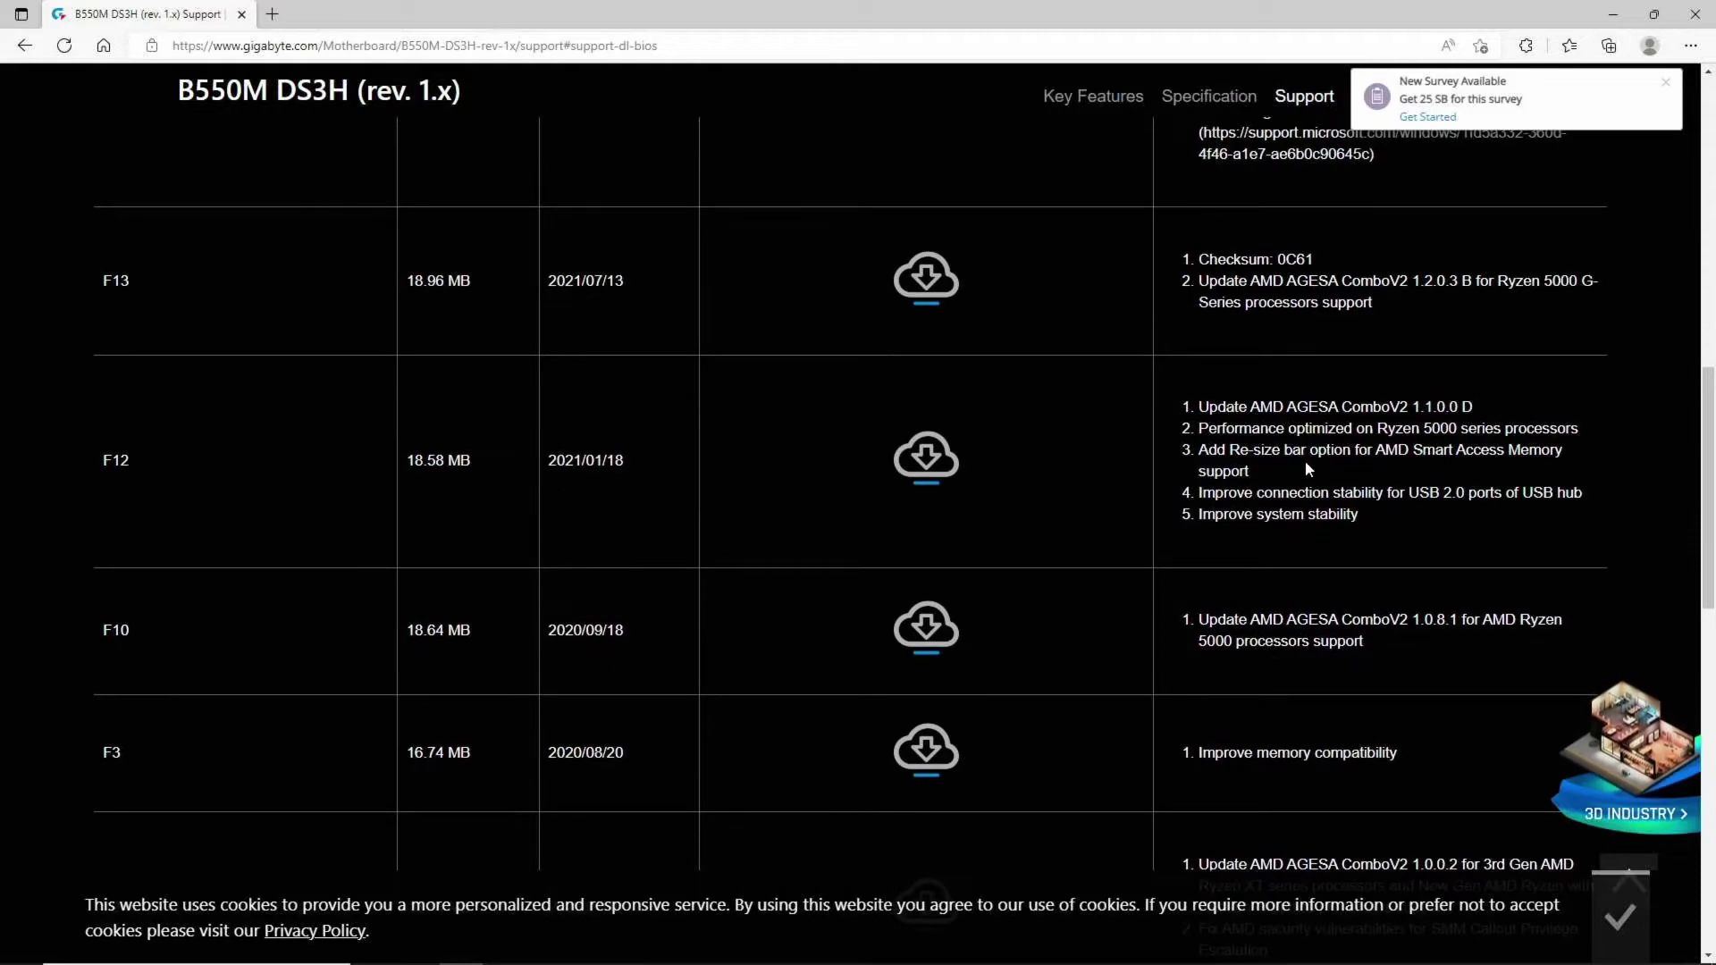
scroll(1336, 526, up, 2)
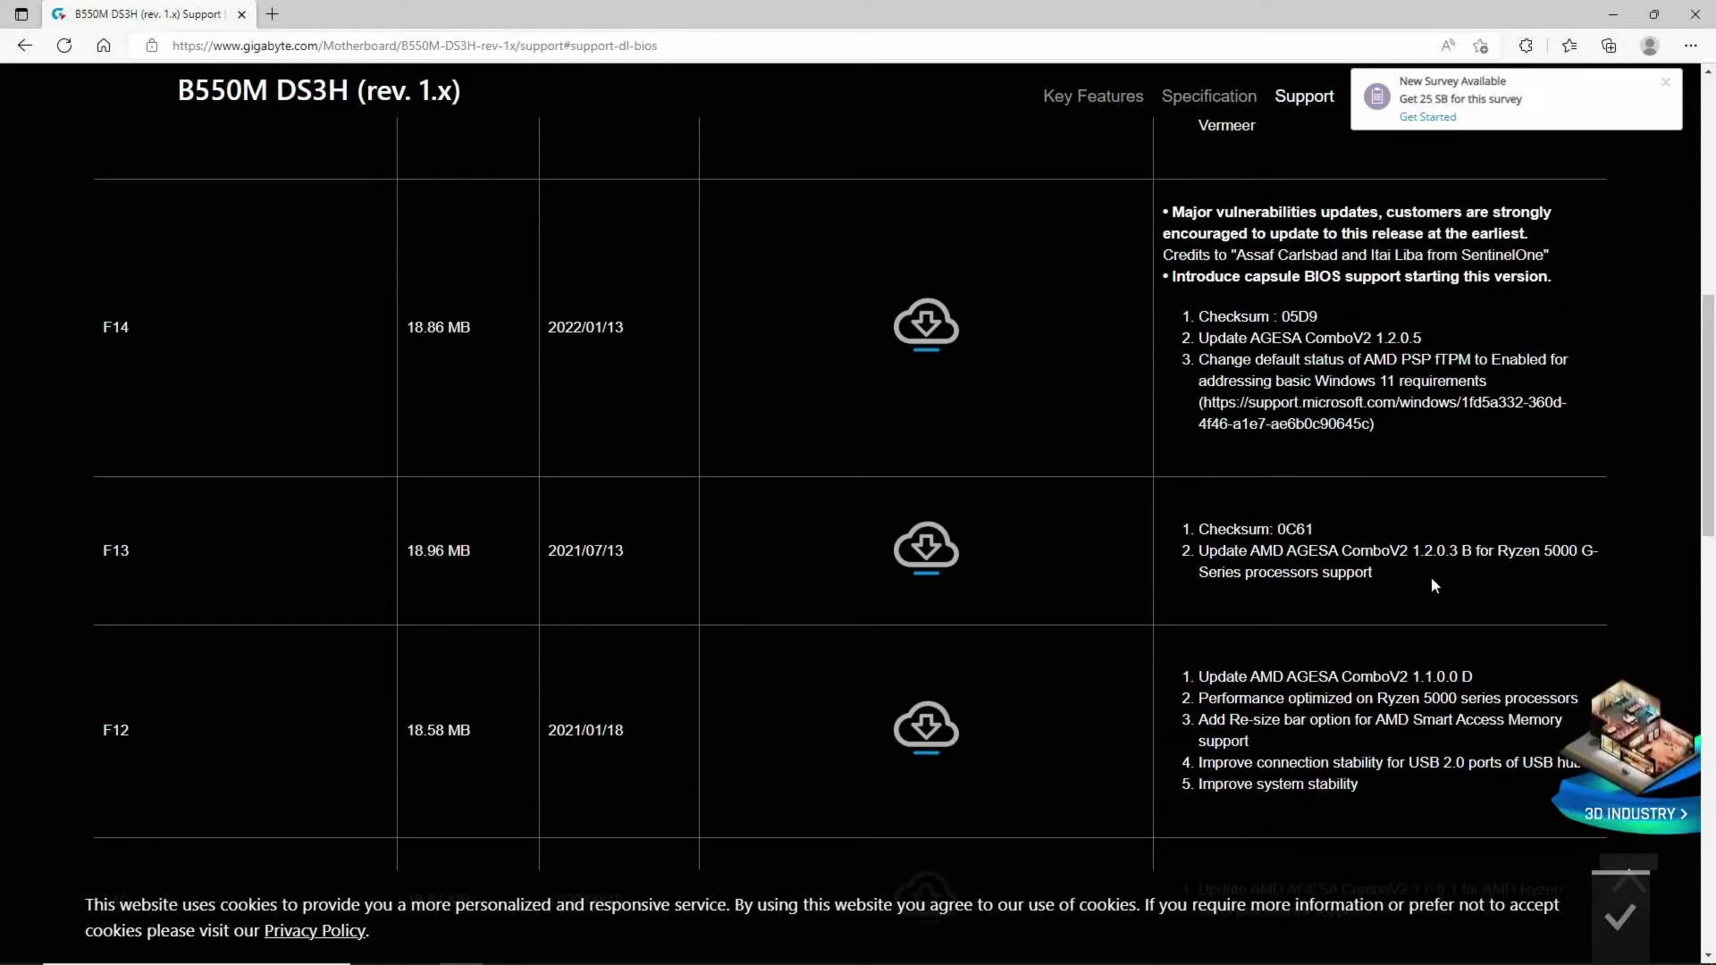
scroll(1405, 565, up, 1)
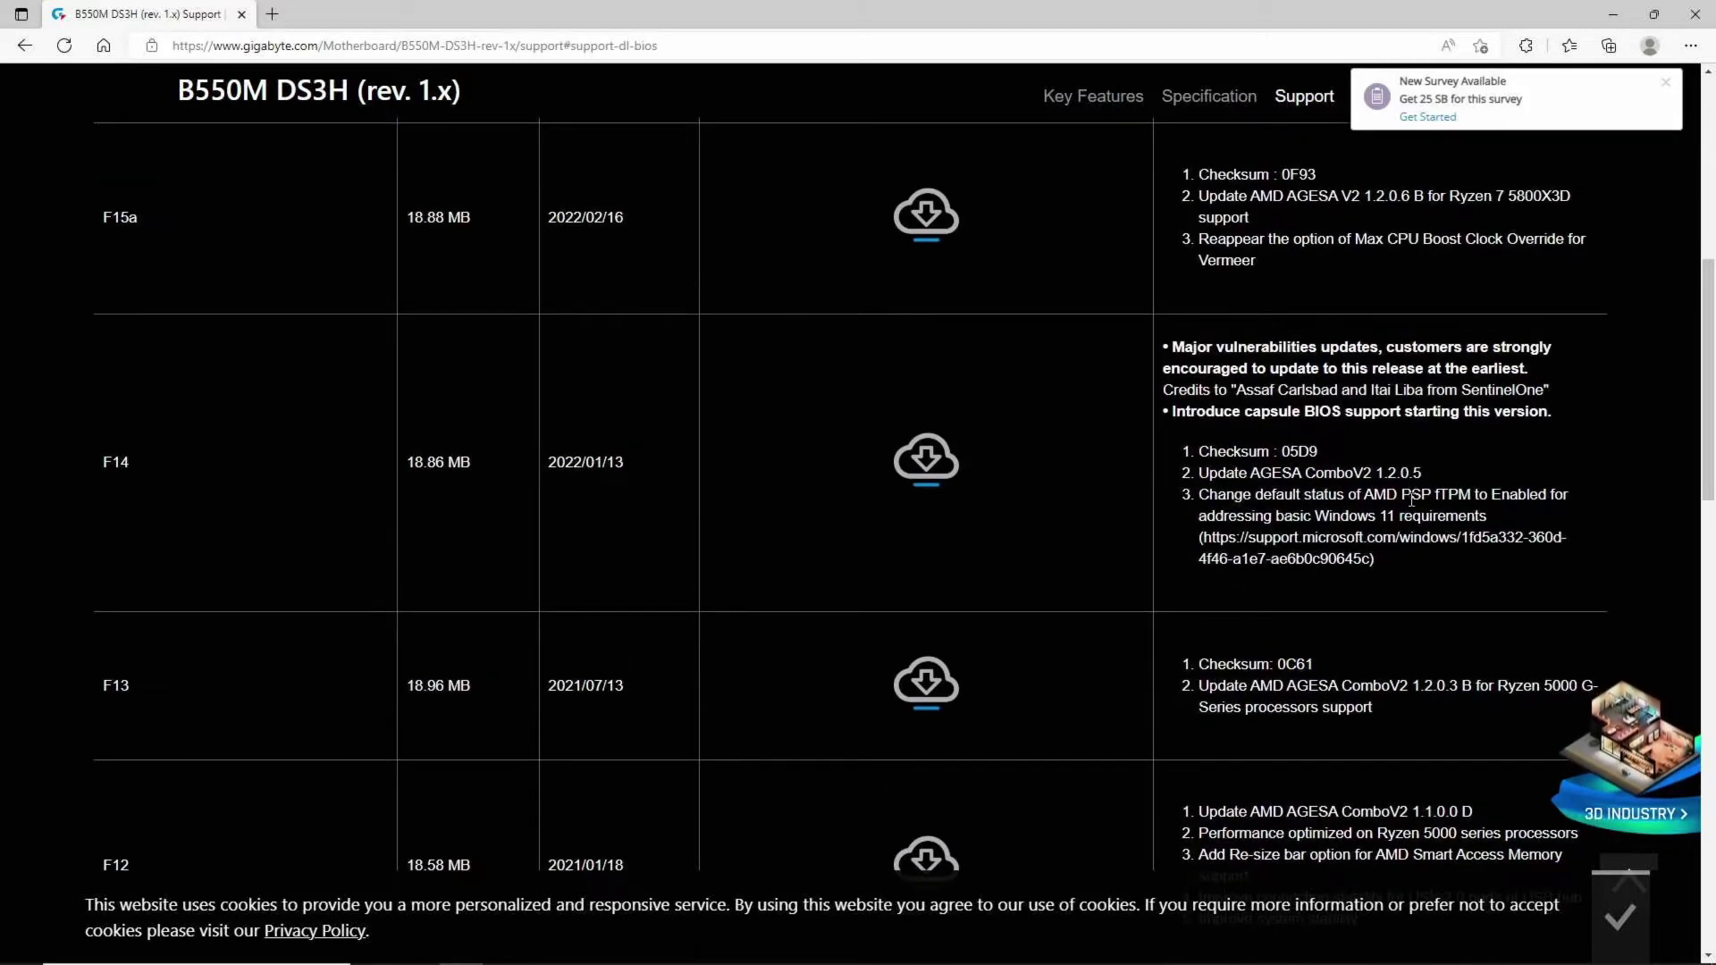
scroll(1362, 450, up, 1)
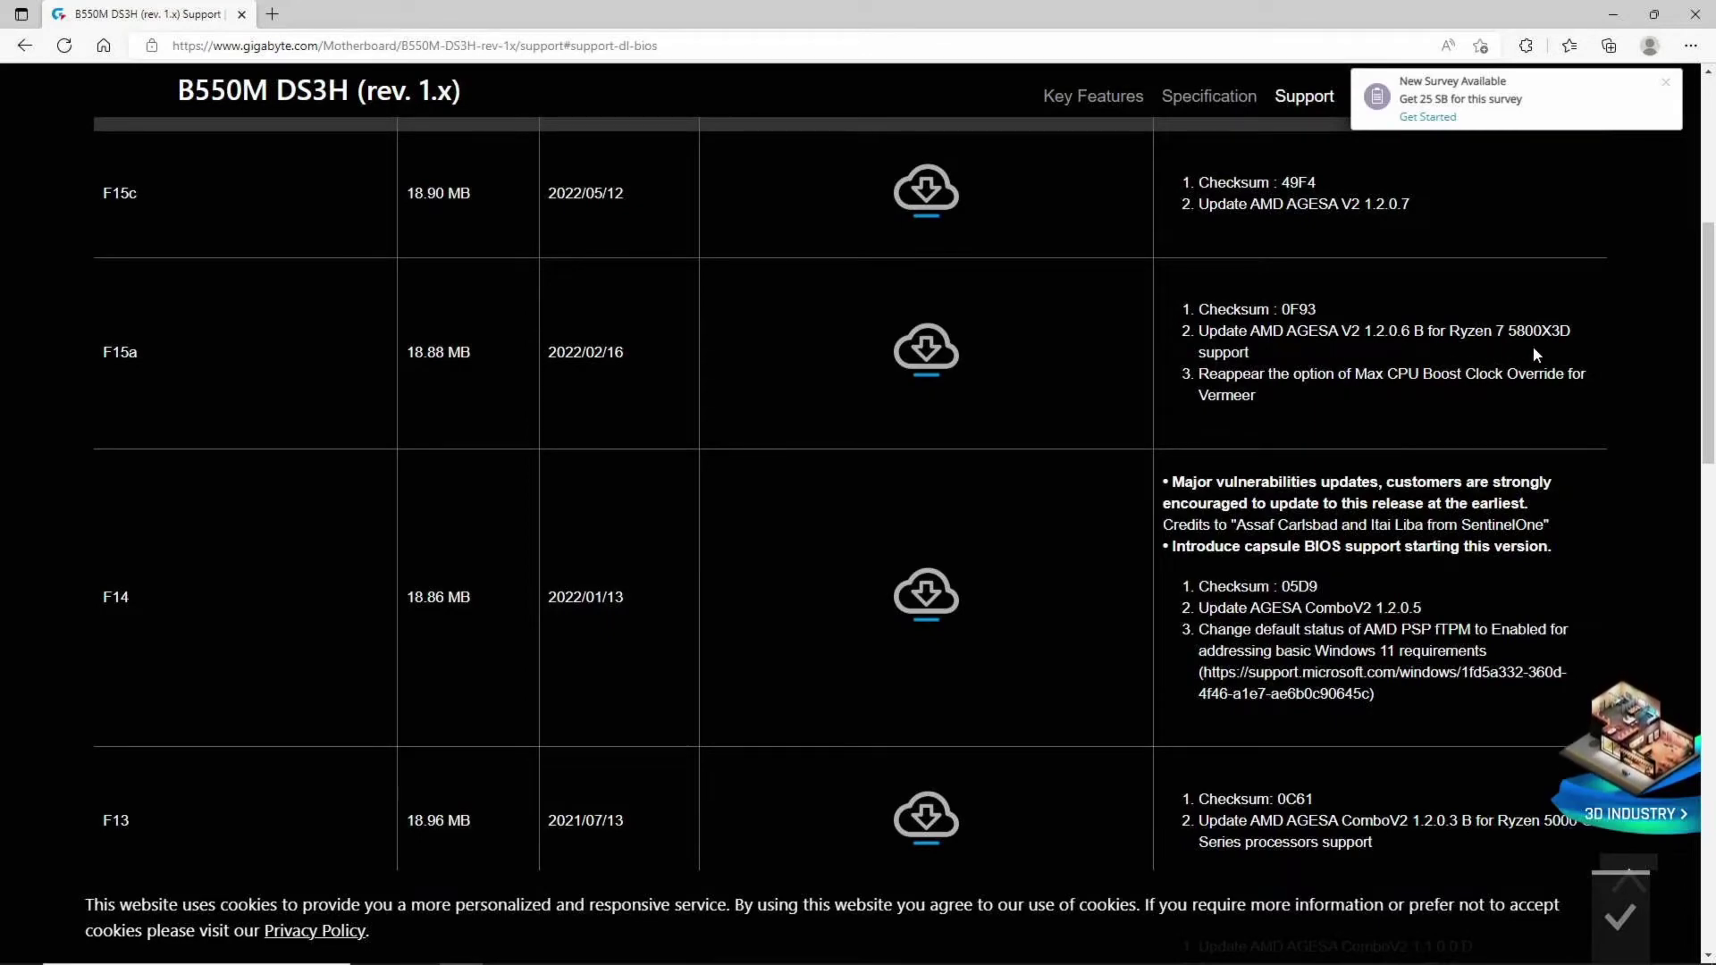
scroll(1476, 358, up, 1)
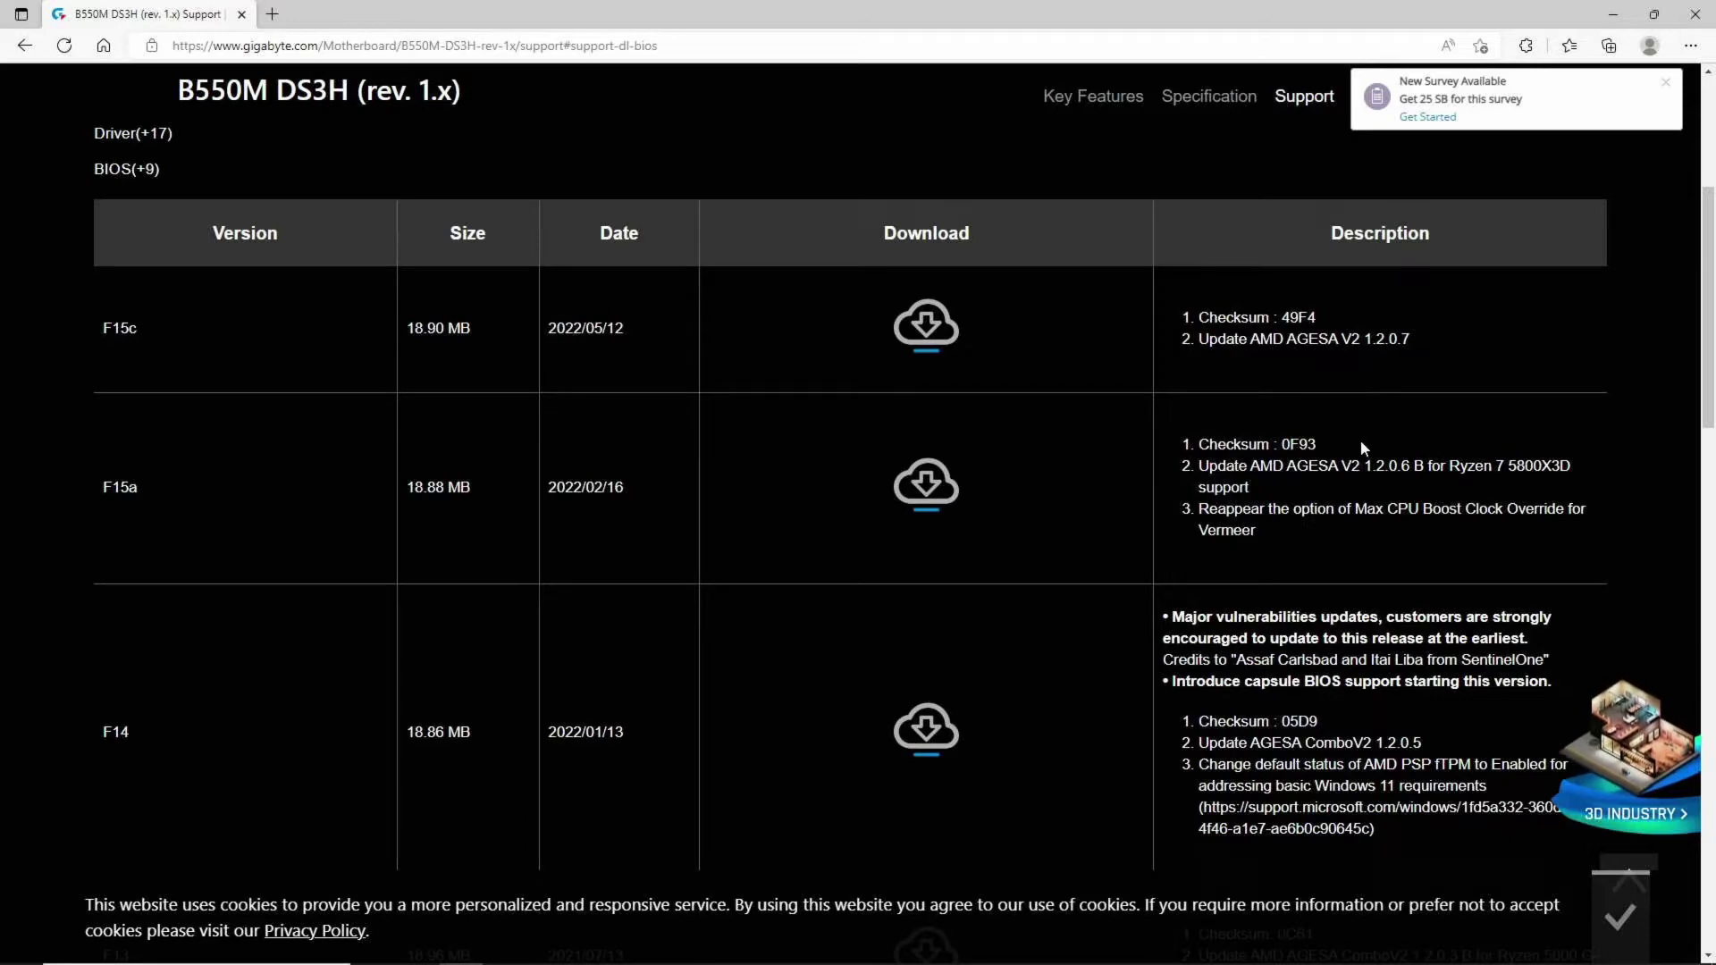
scroll(1363, 447, down, 3)
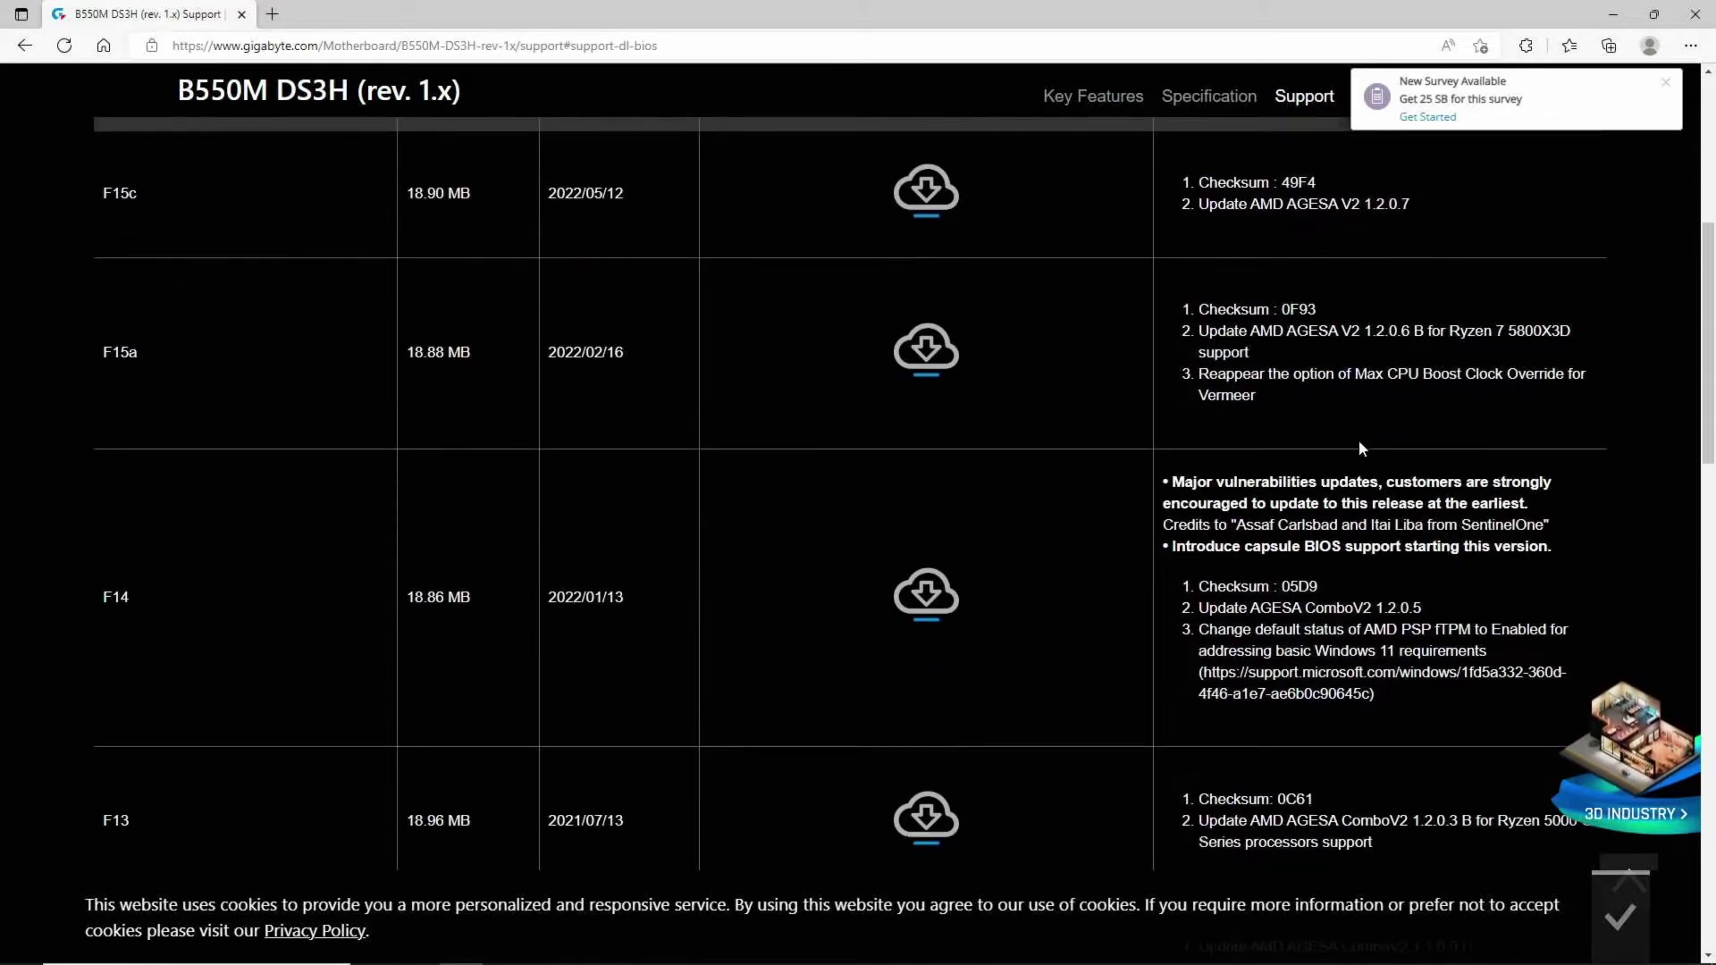
scroll(1356, 448, down, 2)
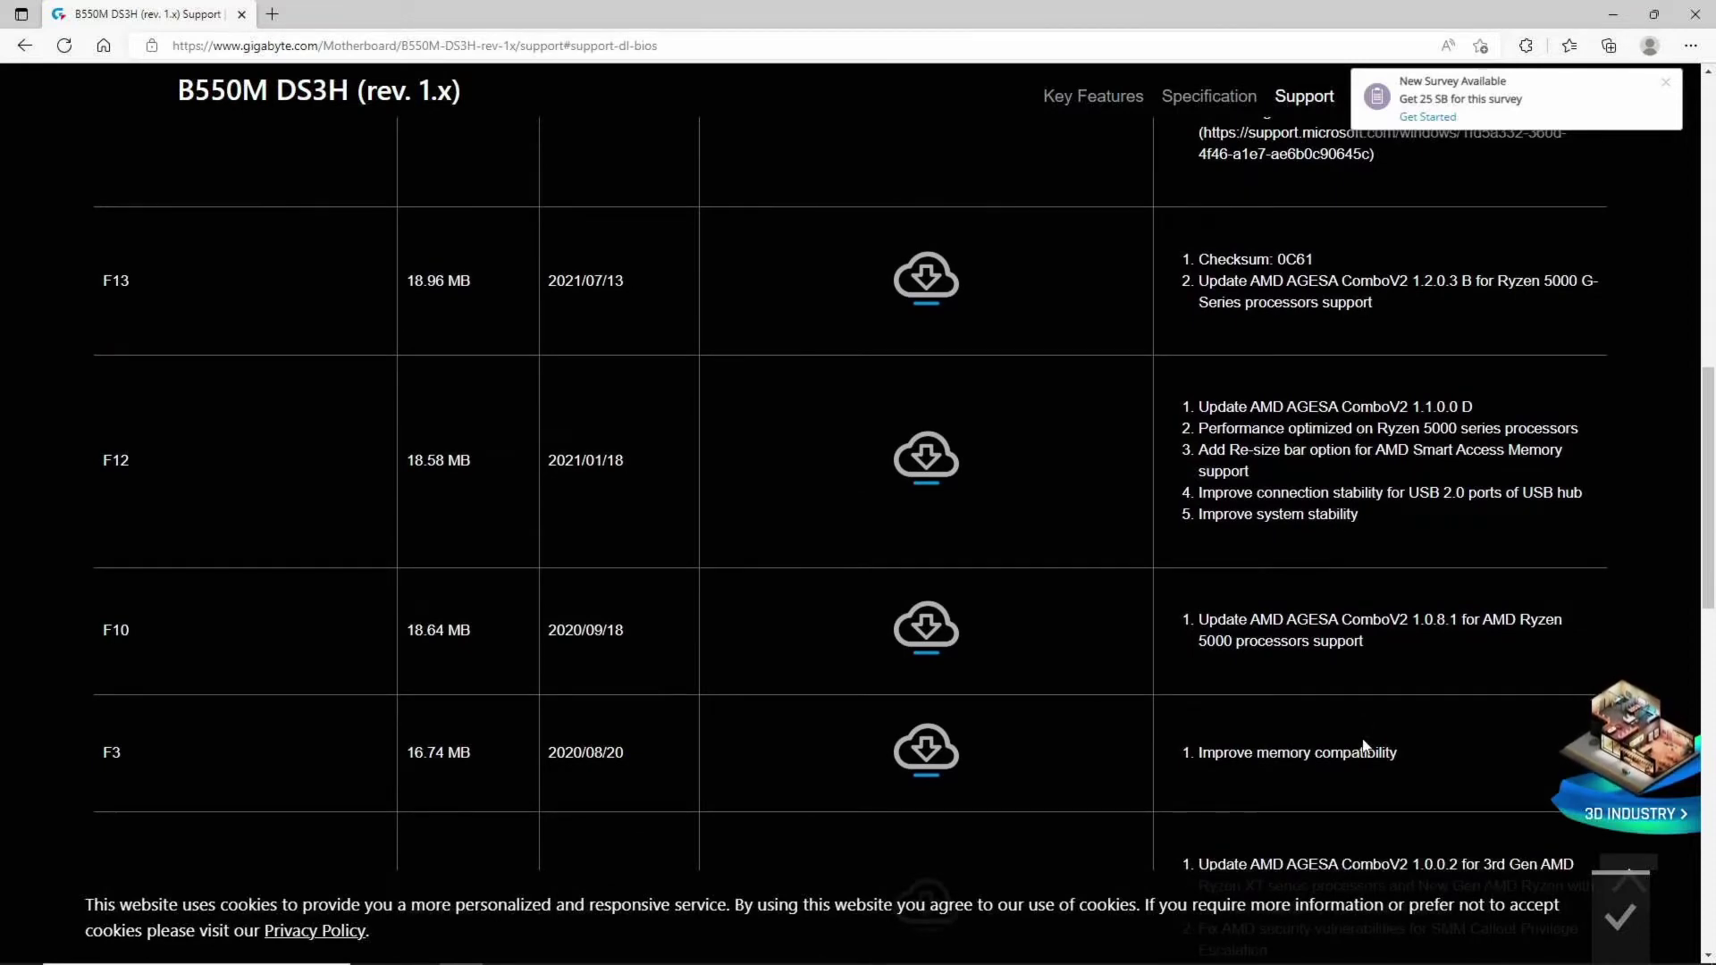
scroll(1363, 744, down, 3)
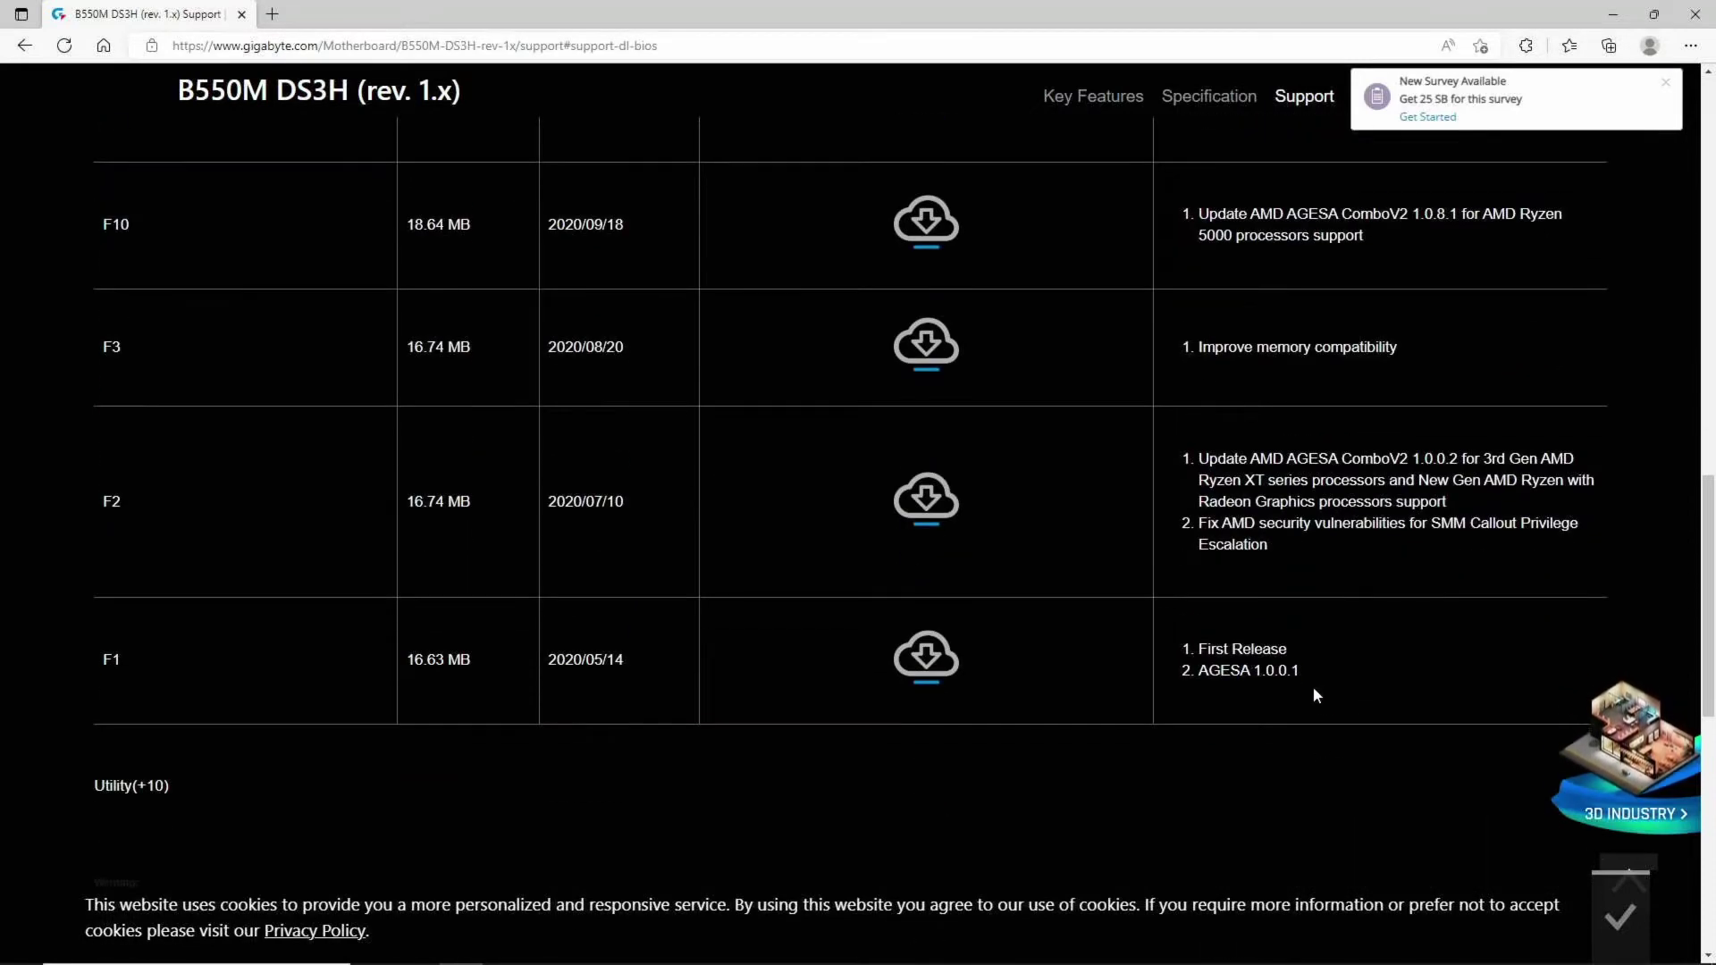
scroll(1312, 670, up, 2)
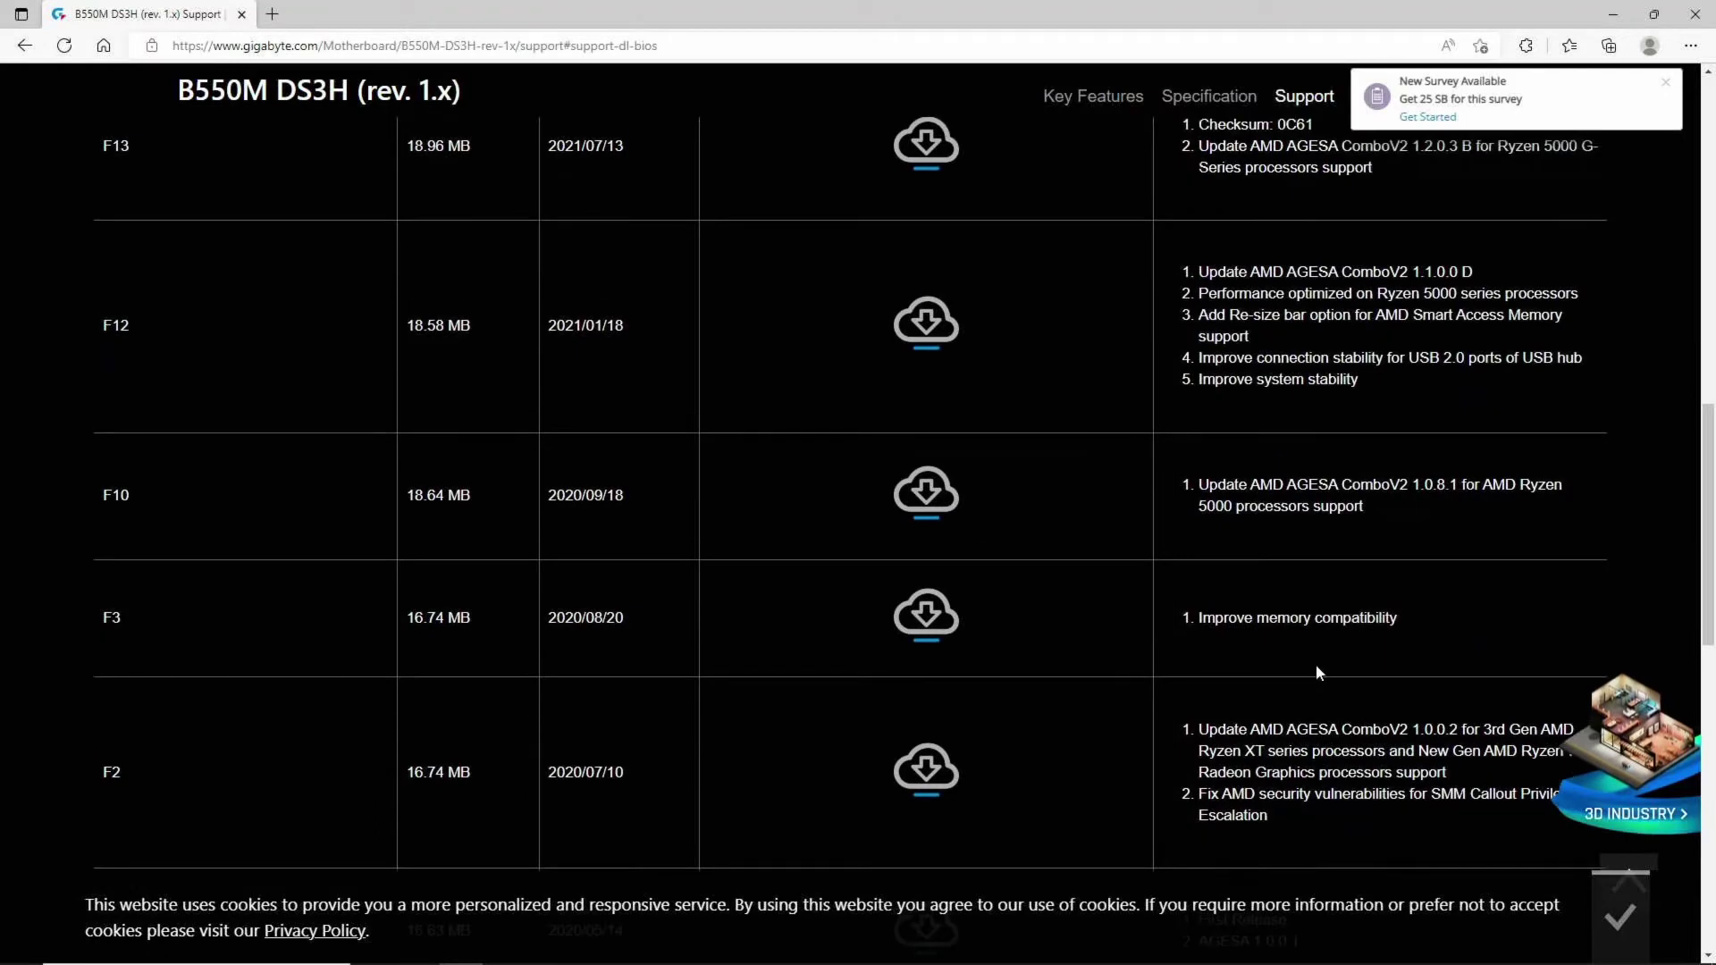
scroll(1321, 672, up, 4)
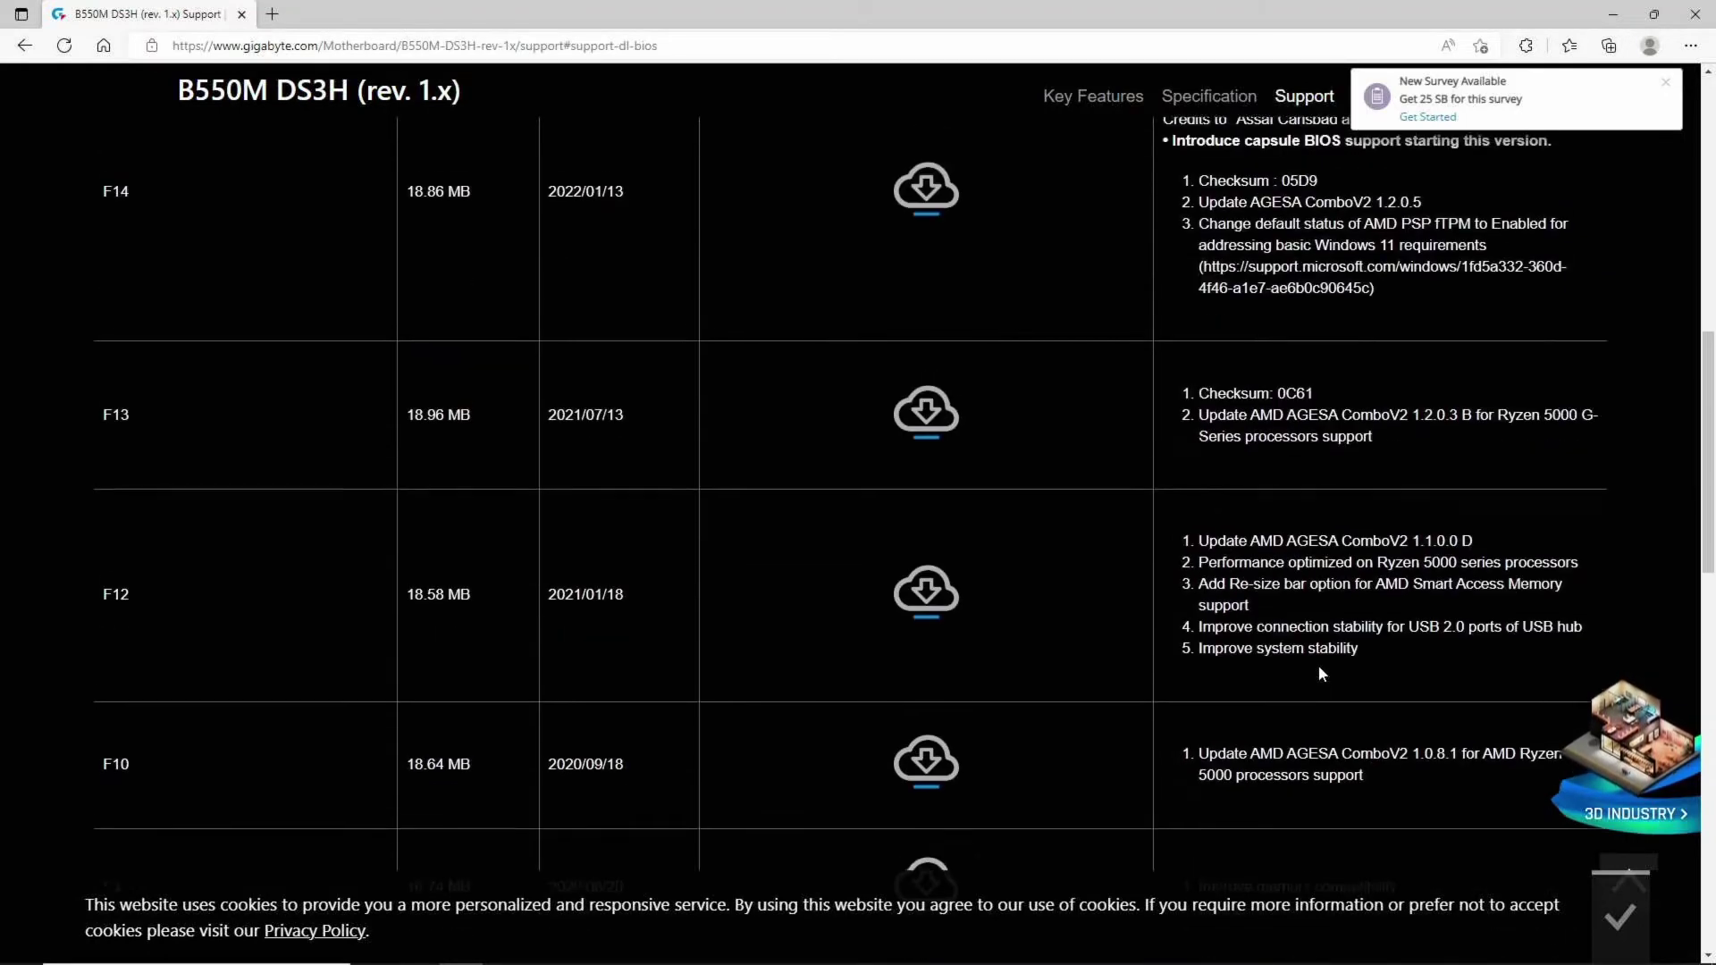
Download BIOS version F15c and extract mb_bios_b550m-ds3h_f15c.zip in the Downloads folder
scroll(1323, 672, up, 3)
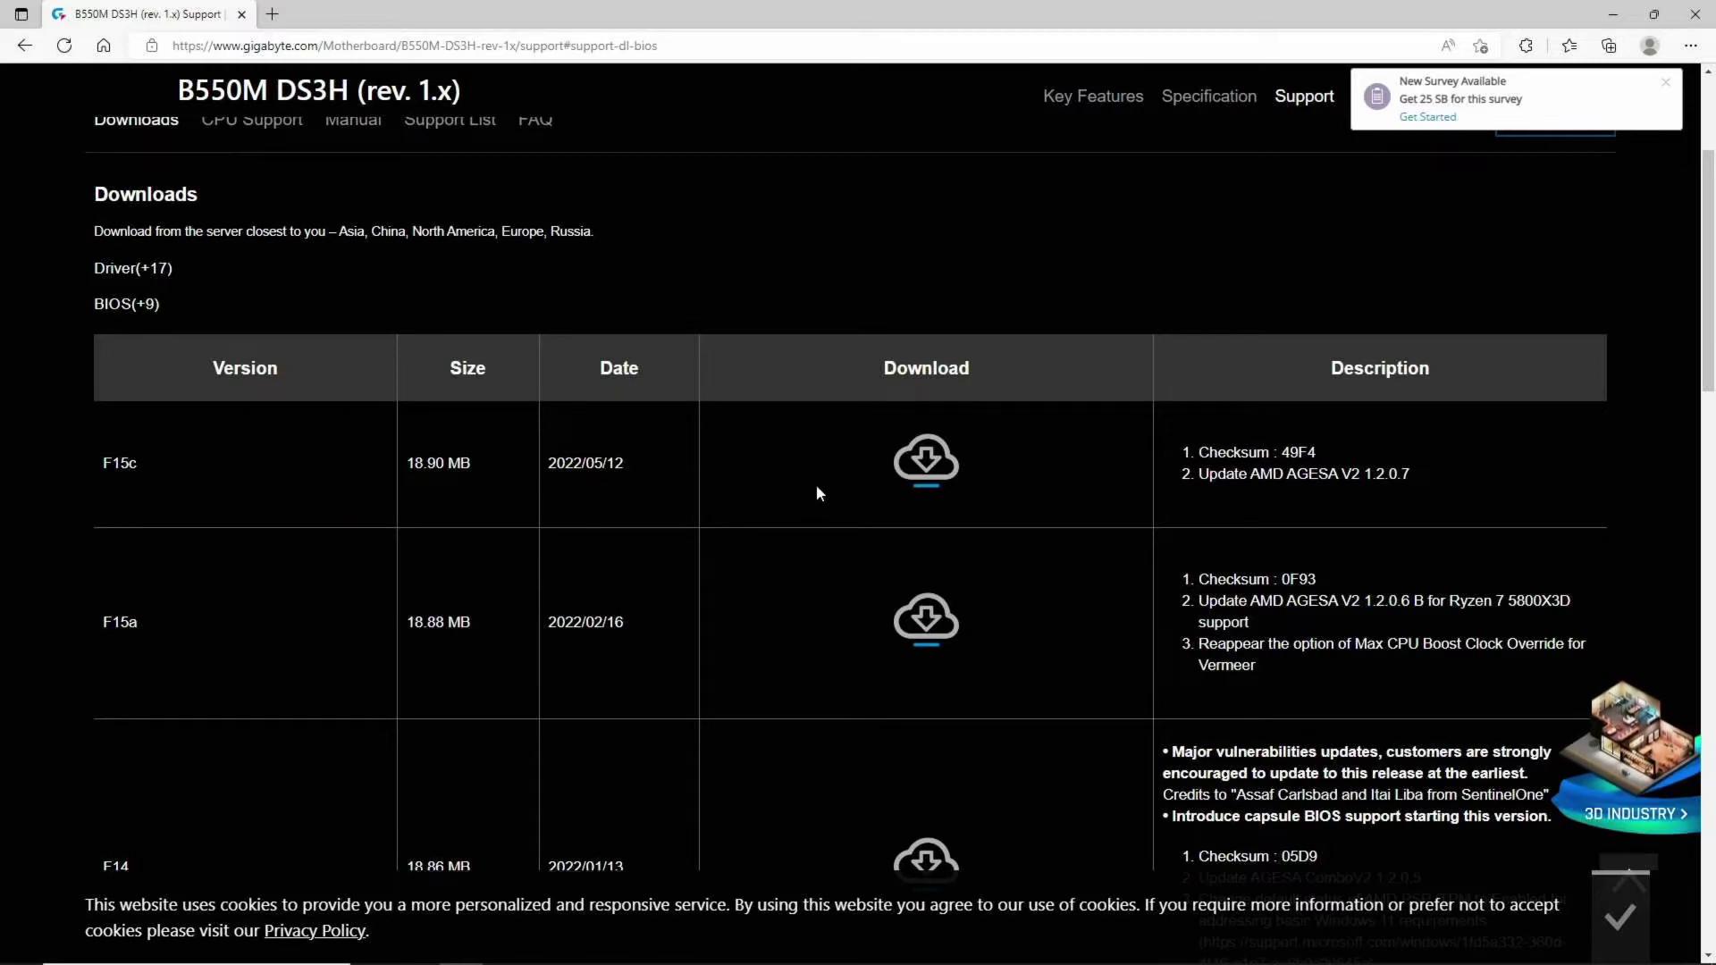
click(934, 463)
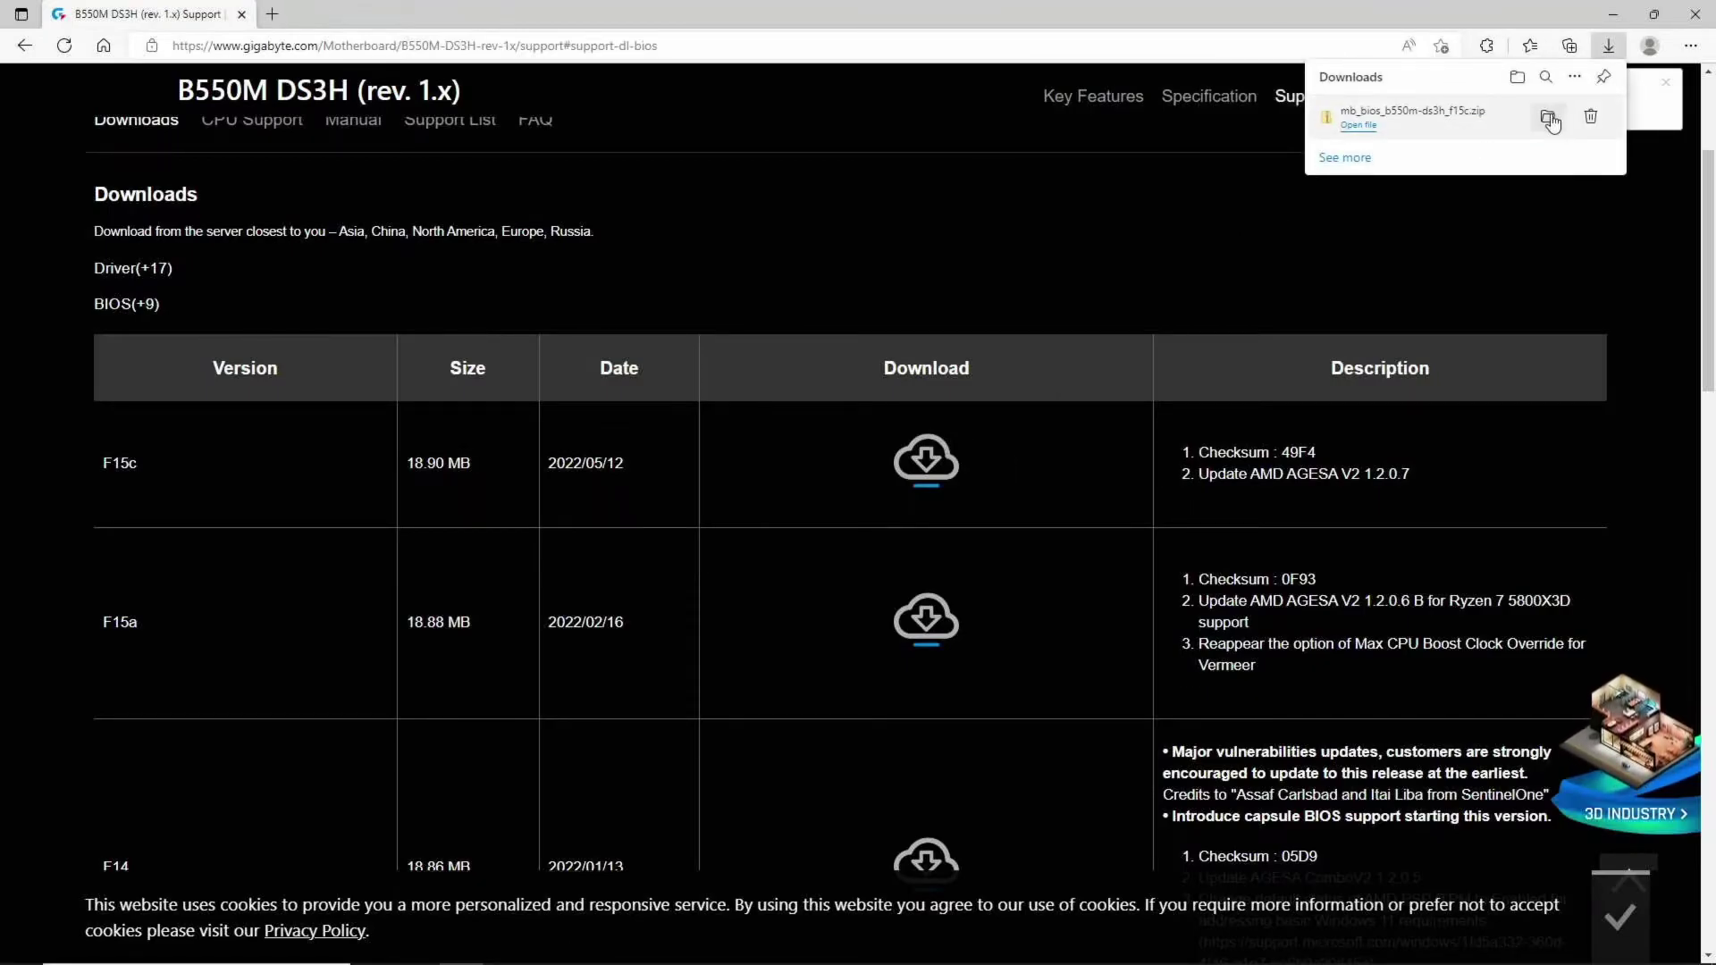
click(1550, 120)
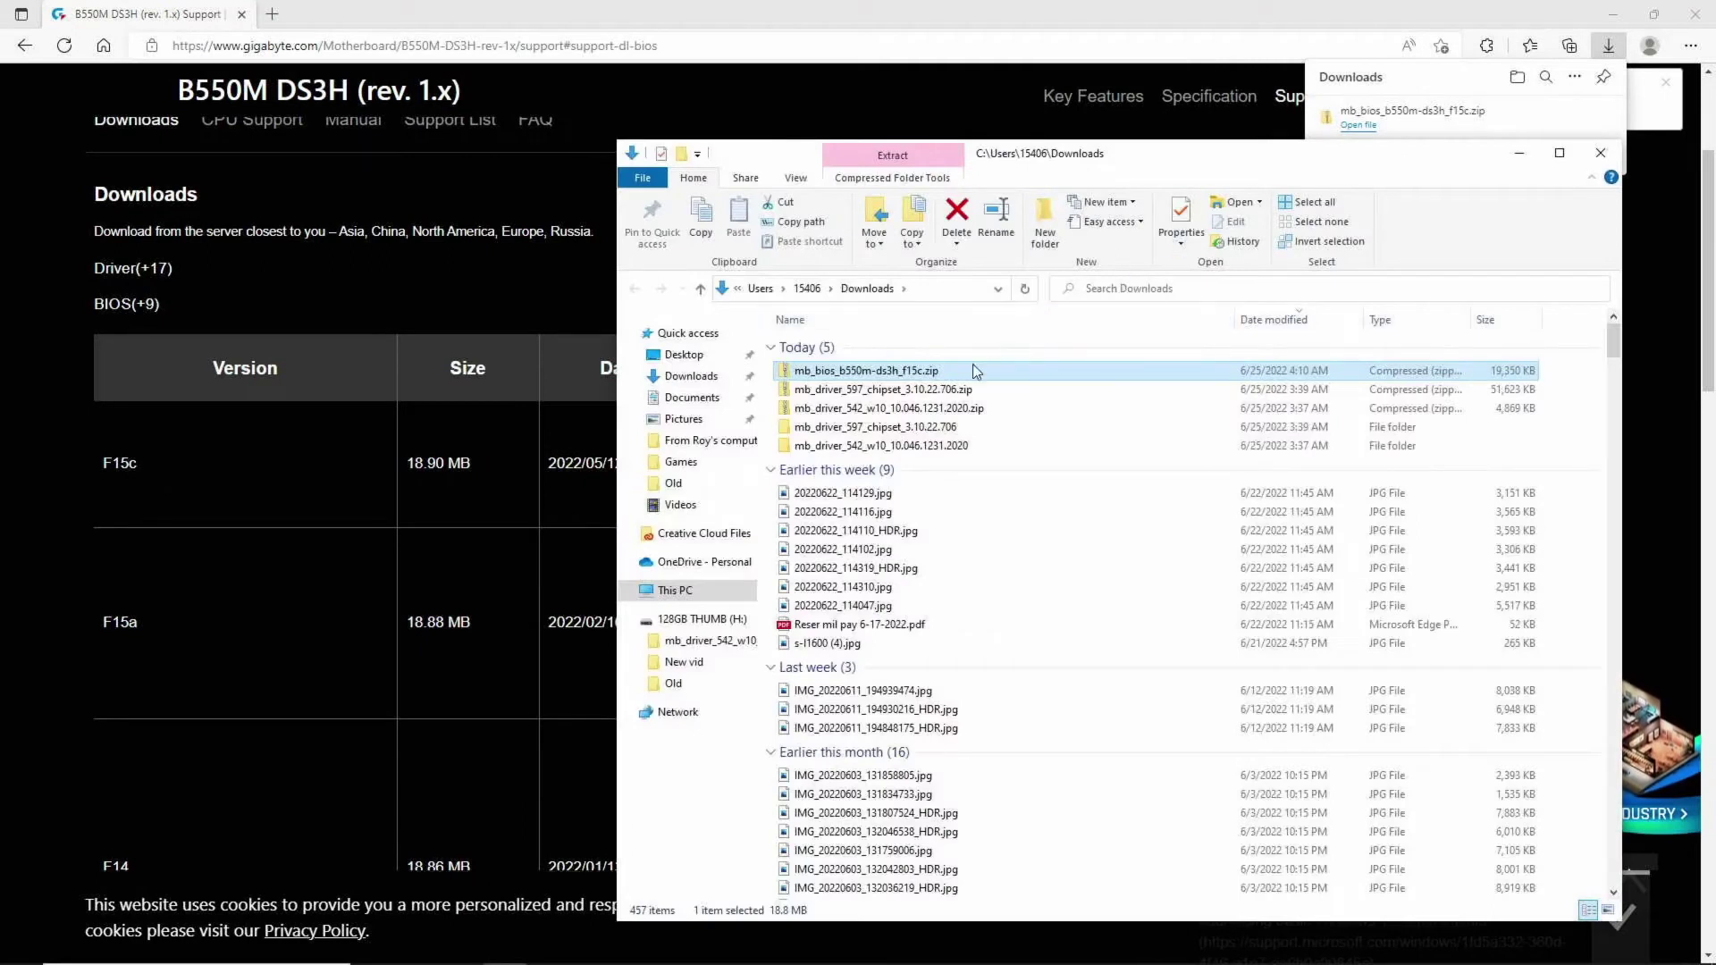
right_click(904, 374)
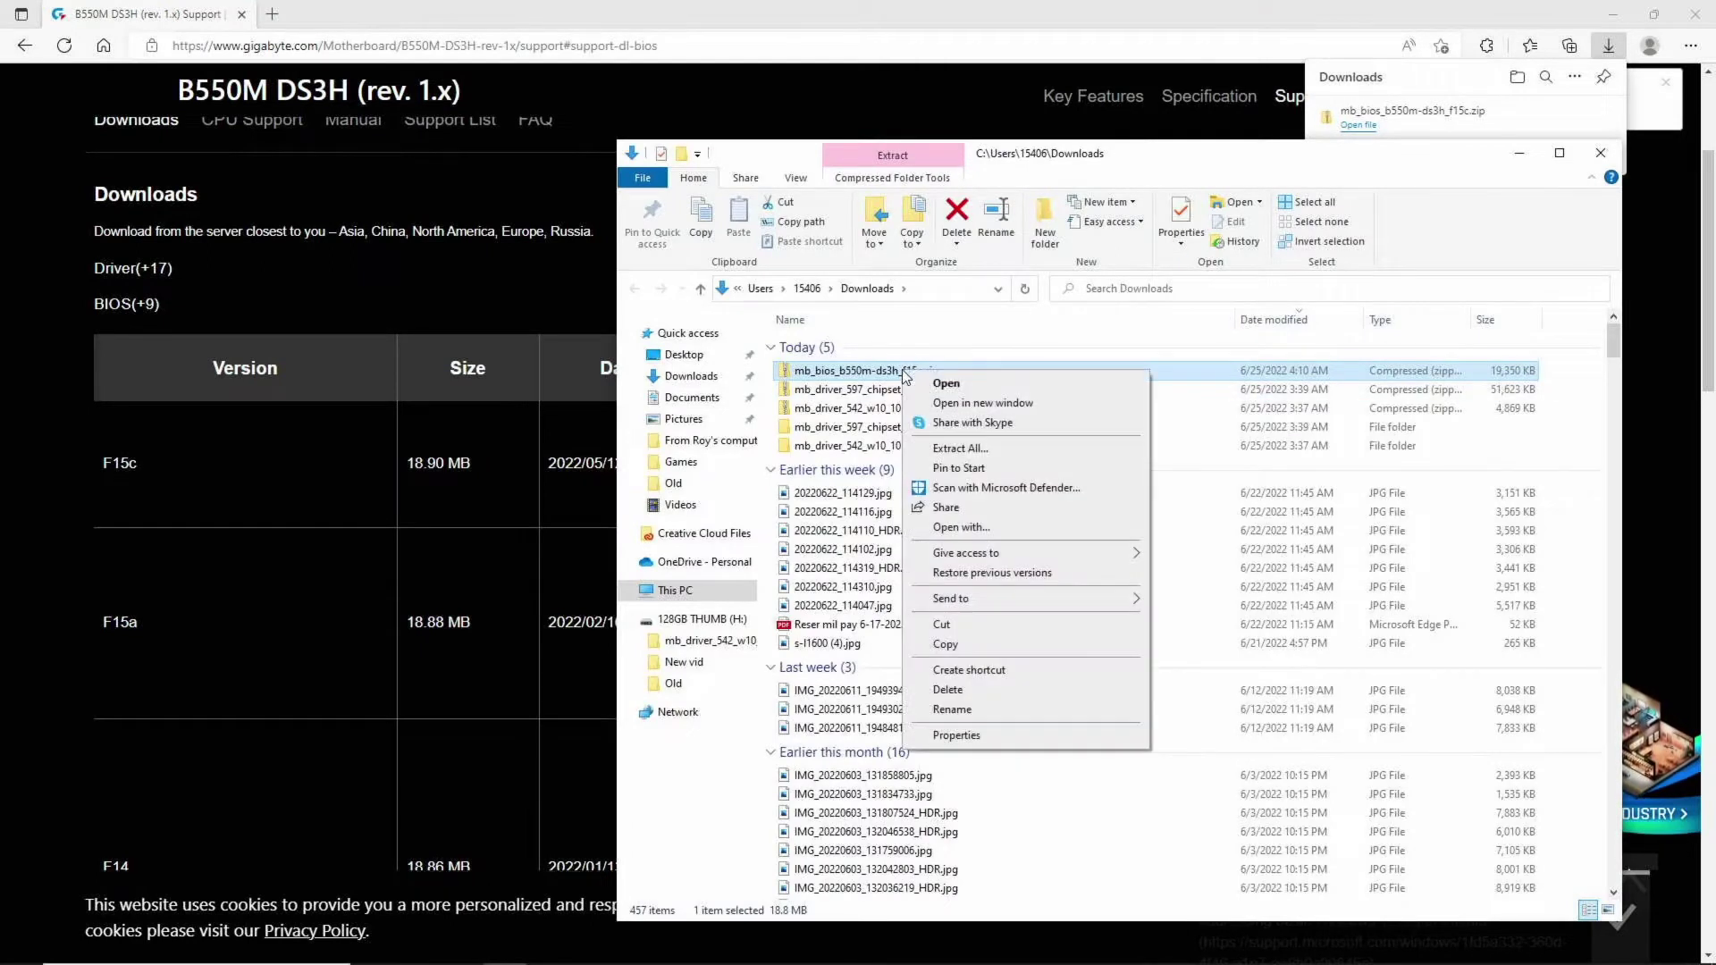
click(951, 448)
click(1019, 663)
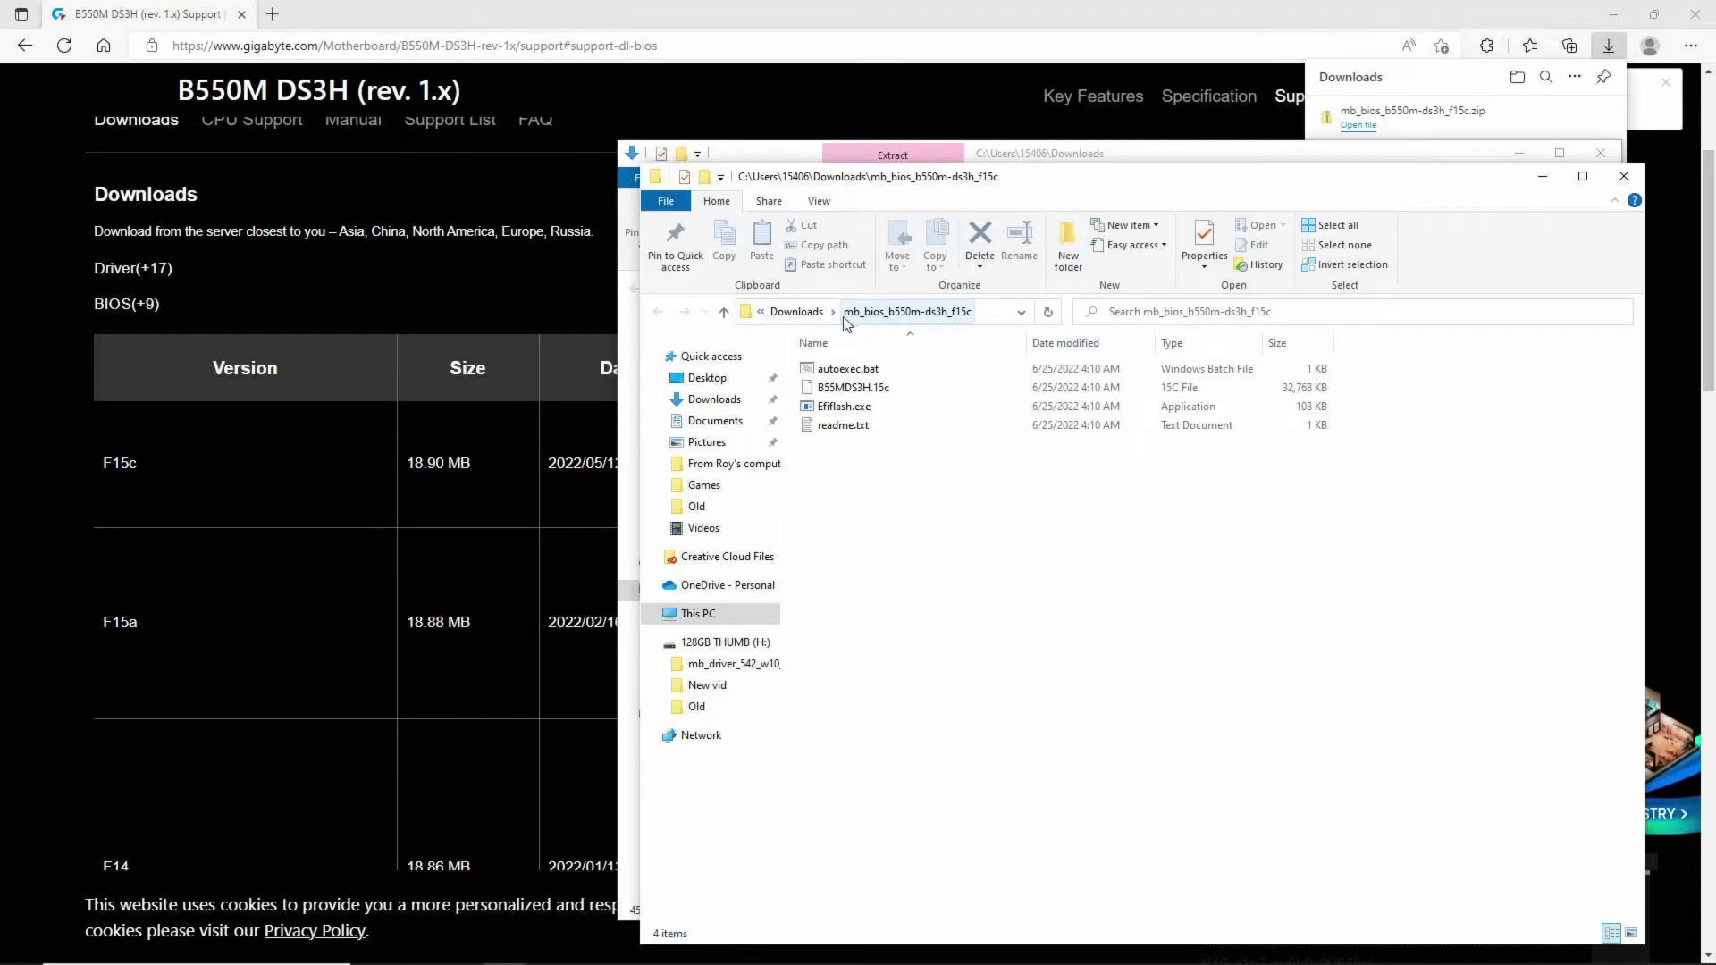
Copy the extracted mb_bios_b550m-ds3h_f15c folder from Downloads to the root of the 128GB THUMB (H:) drive
click(798, 316)
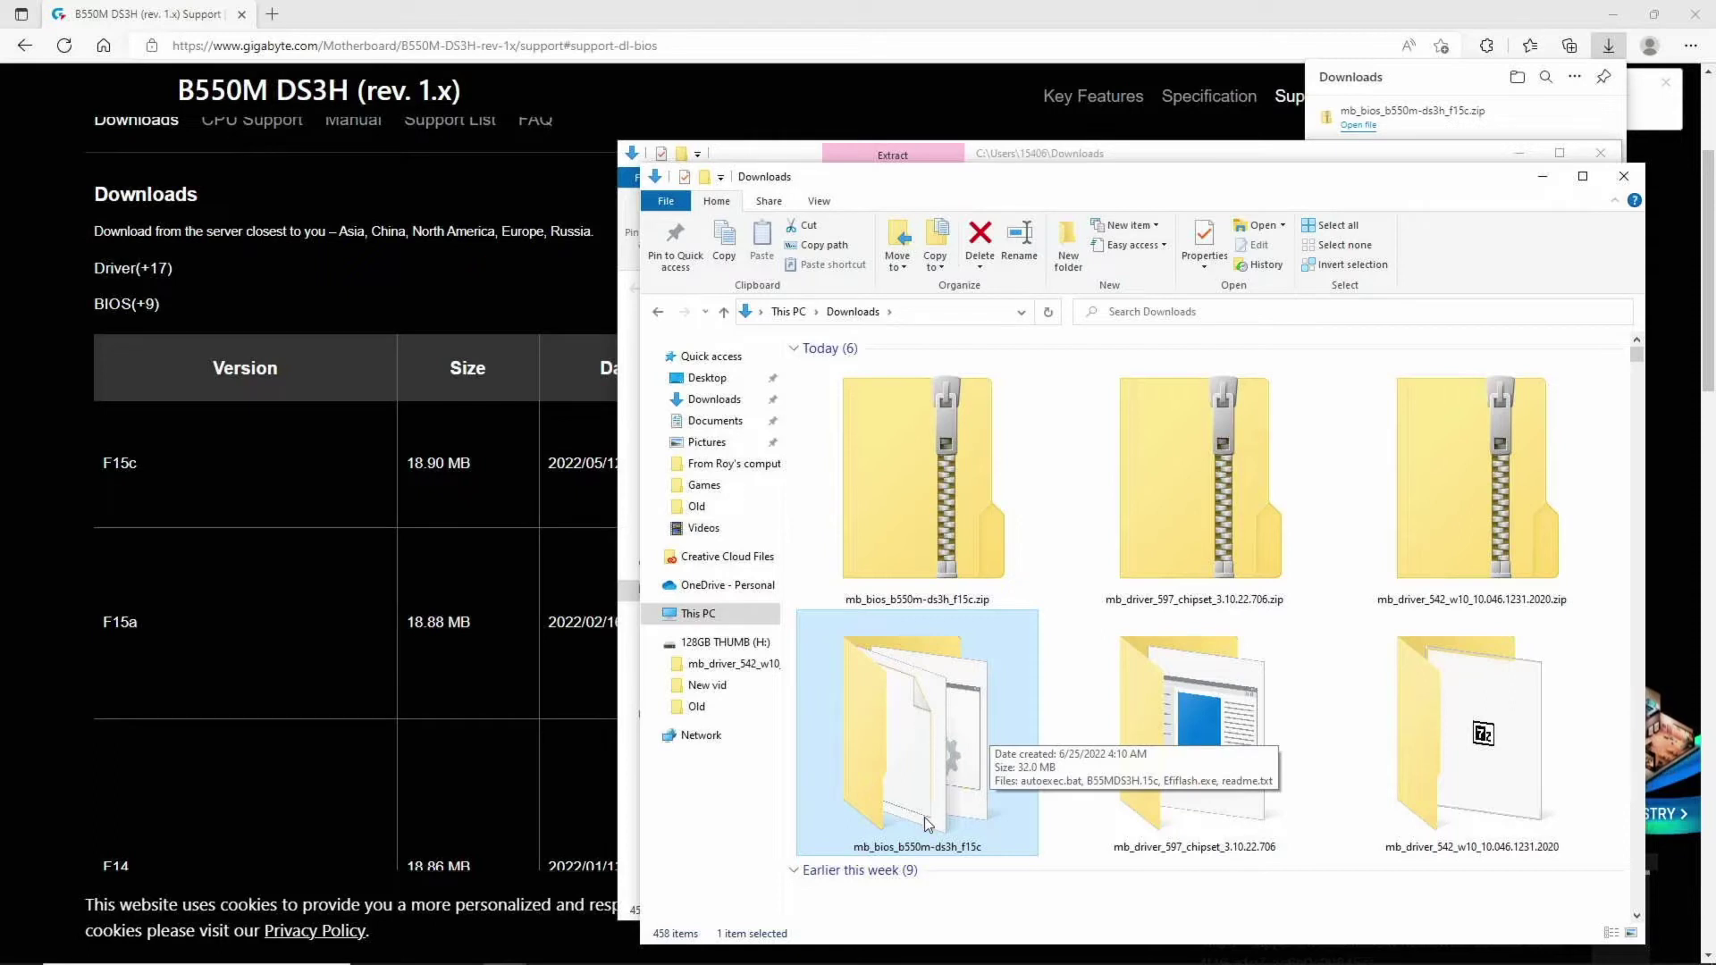
right_click(932, 732)
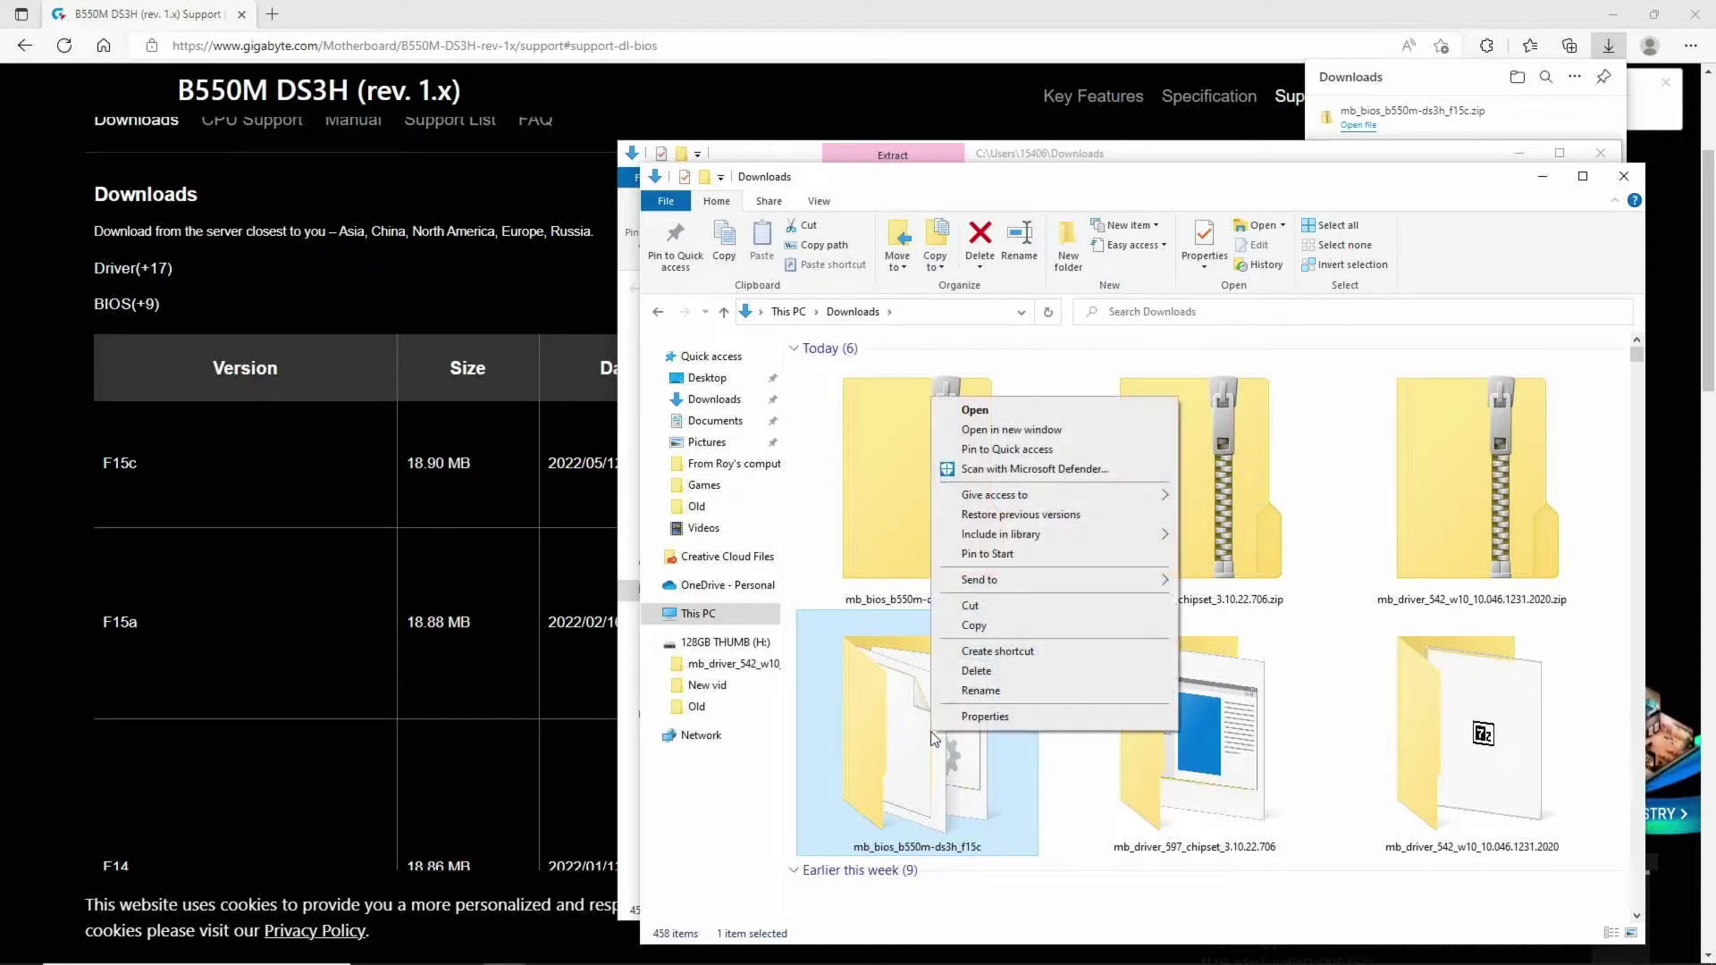
click(974, 626)
click(761, 644)
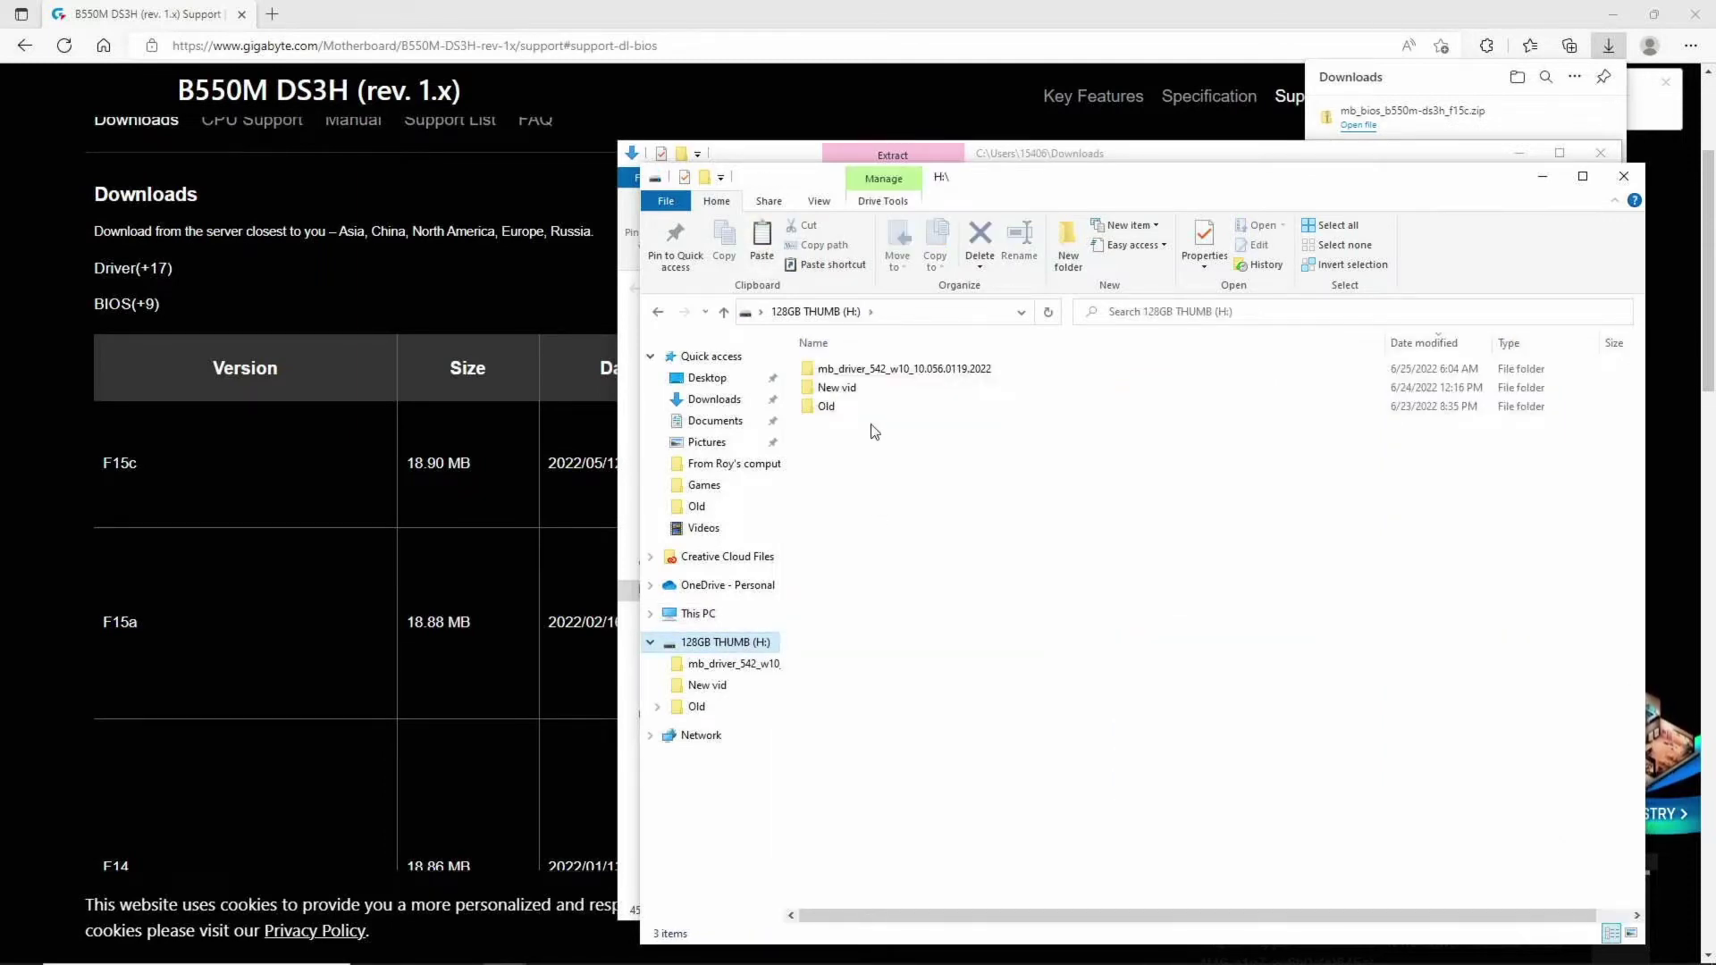
right_click(851, 497)
click(908, 616)
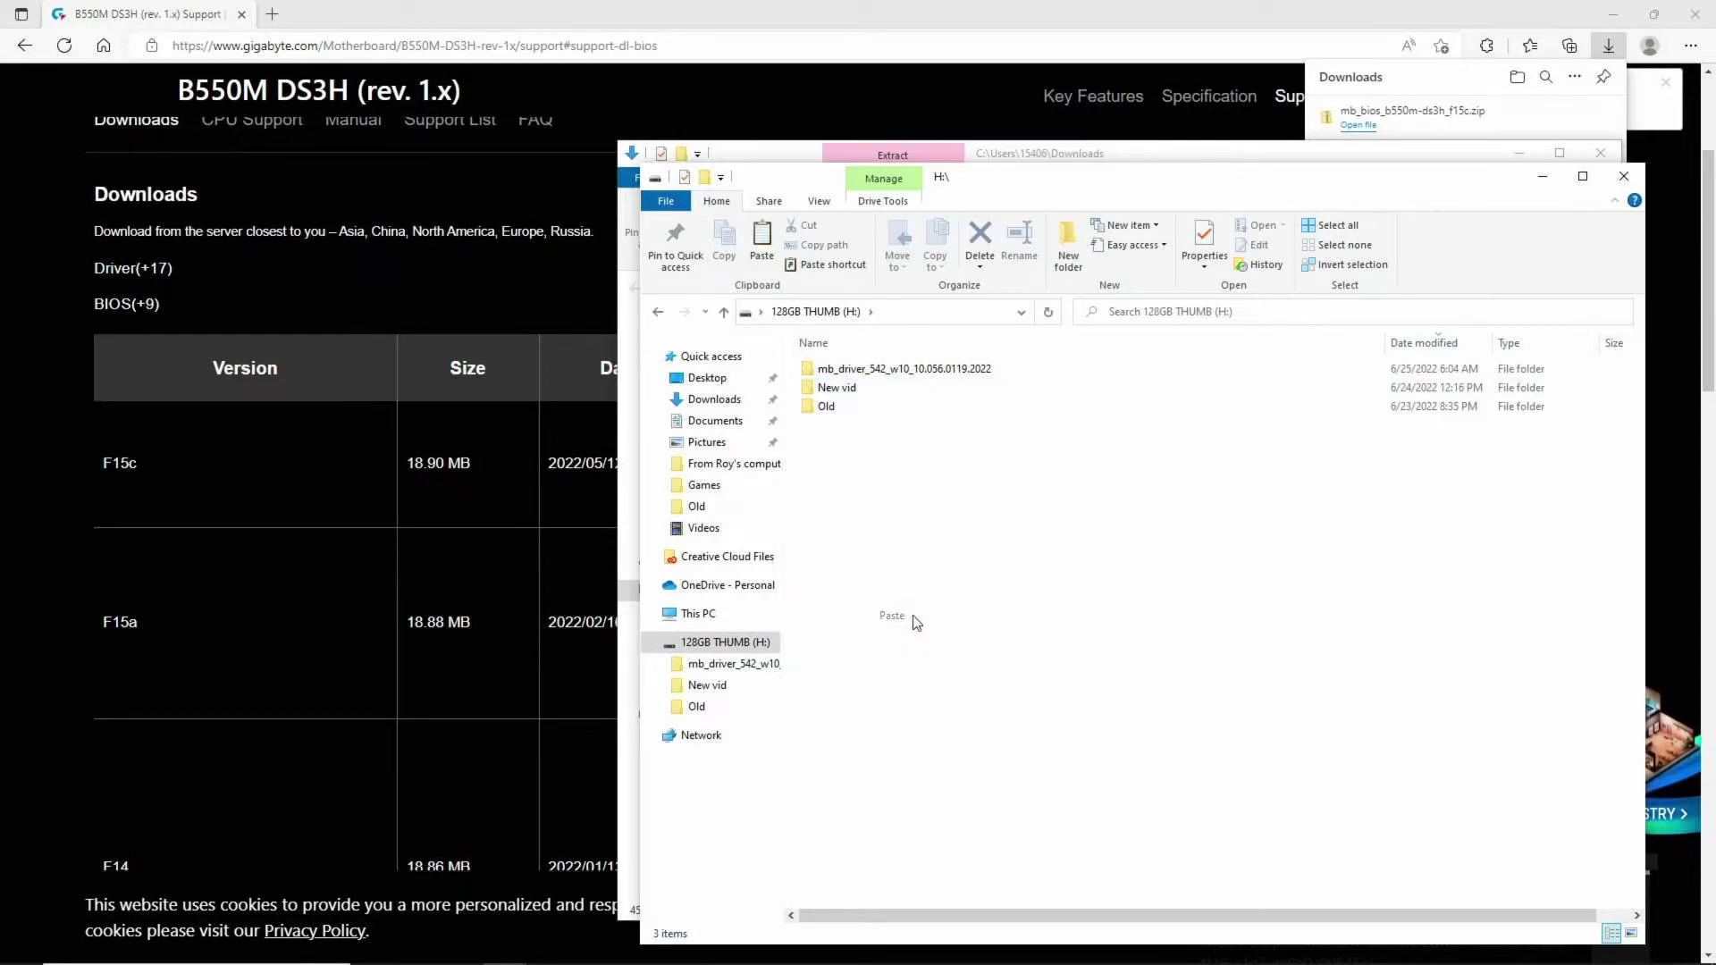
Permanently delete the mb_driver_542_w10_10.056.0119.2022 folder from the 128GB THUMB (H:) drive
click(894, 376)
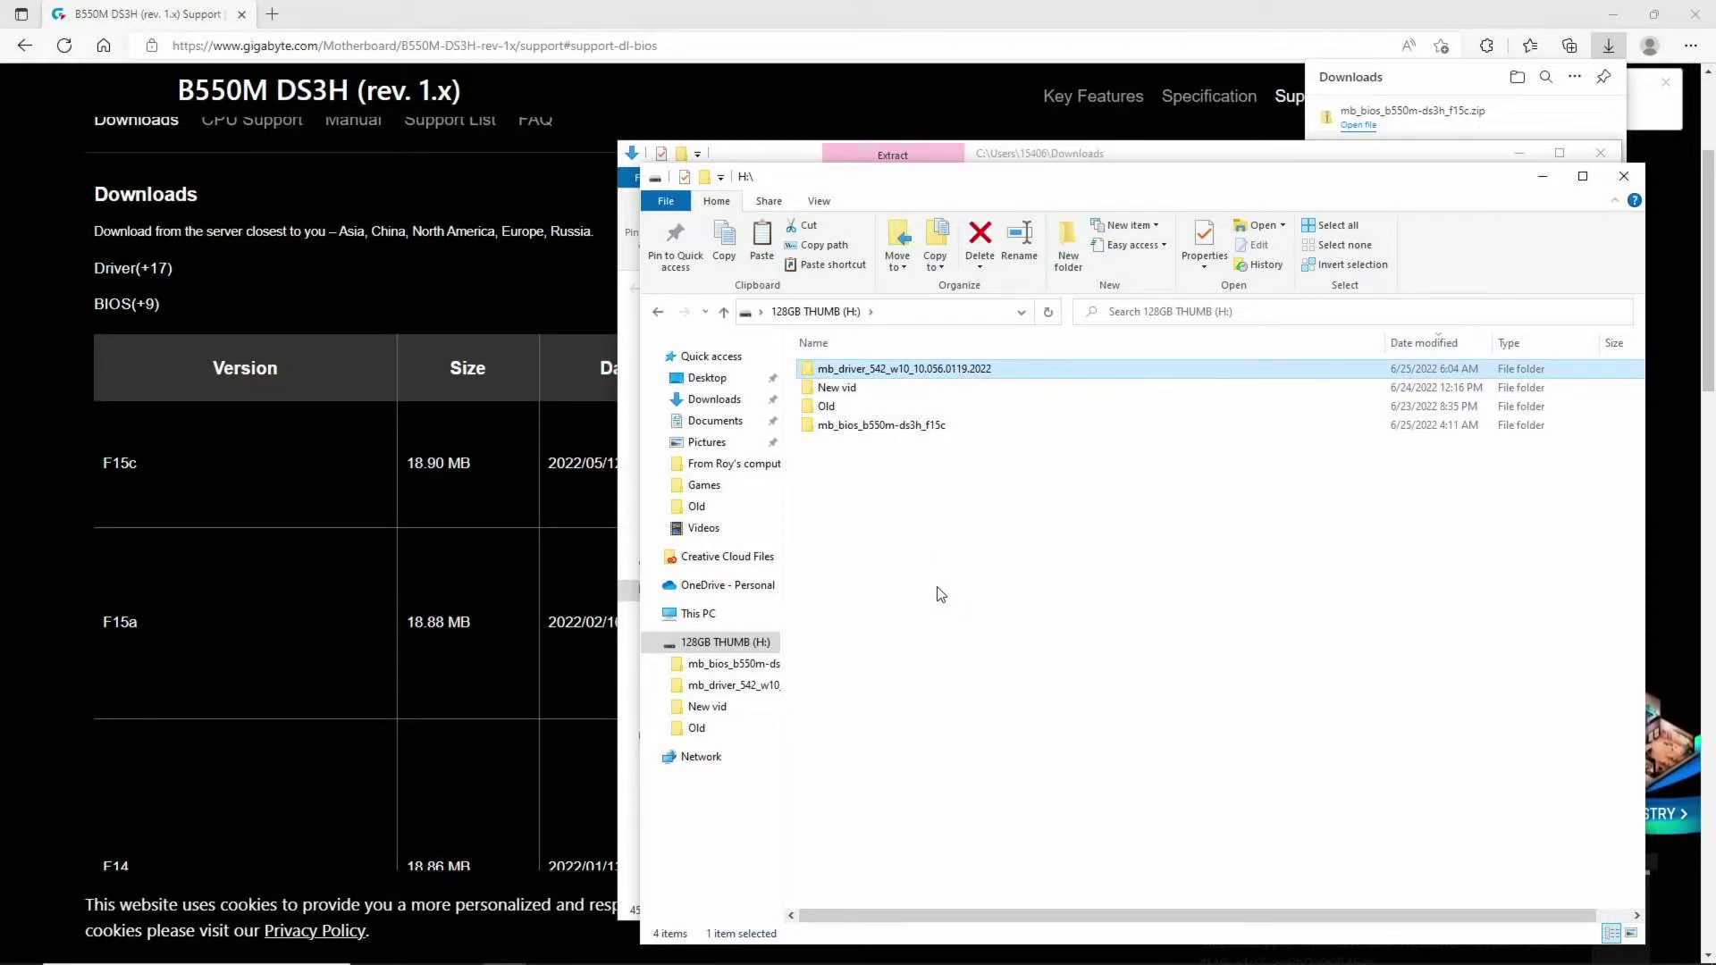
key(Delete)
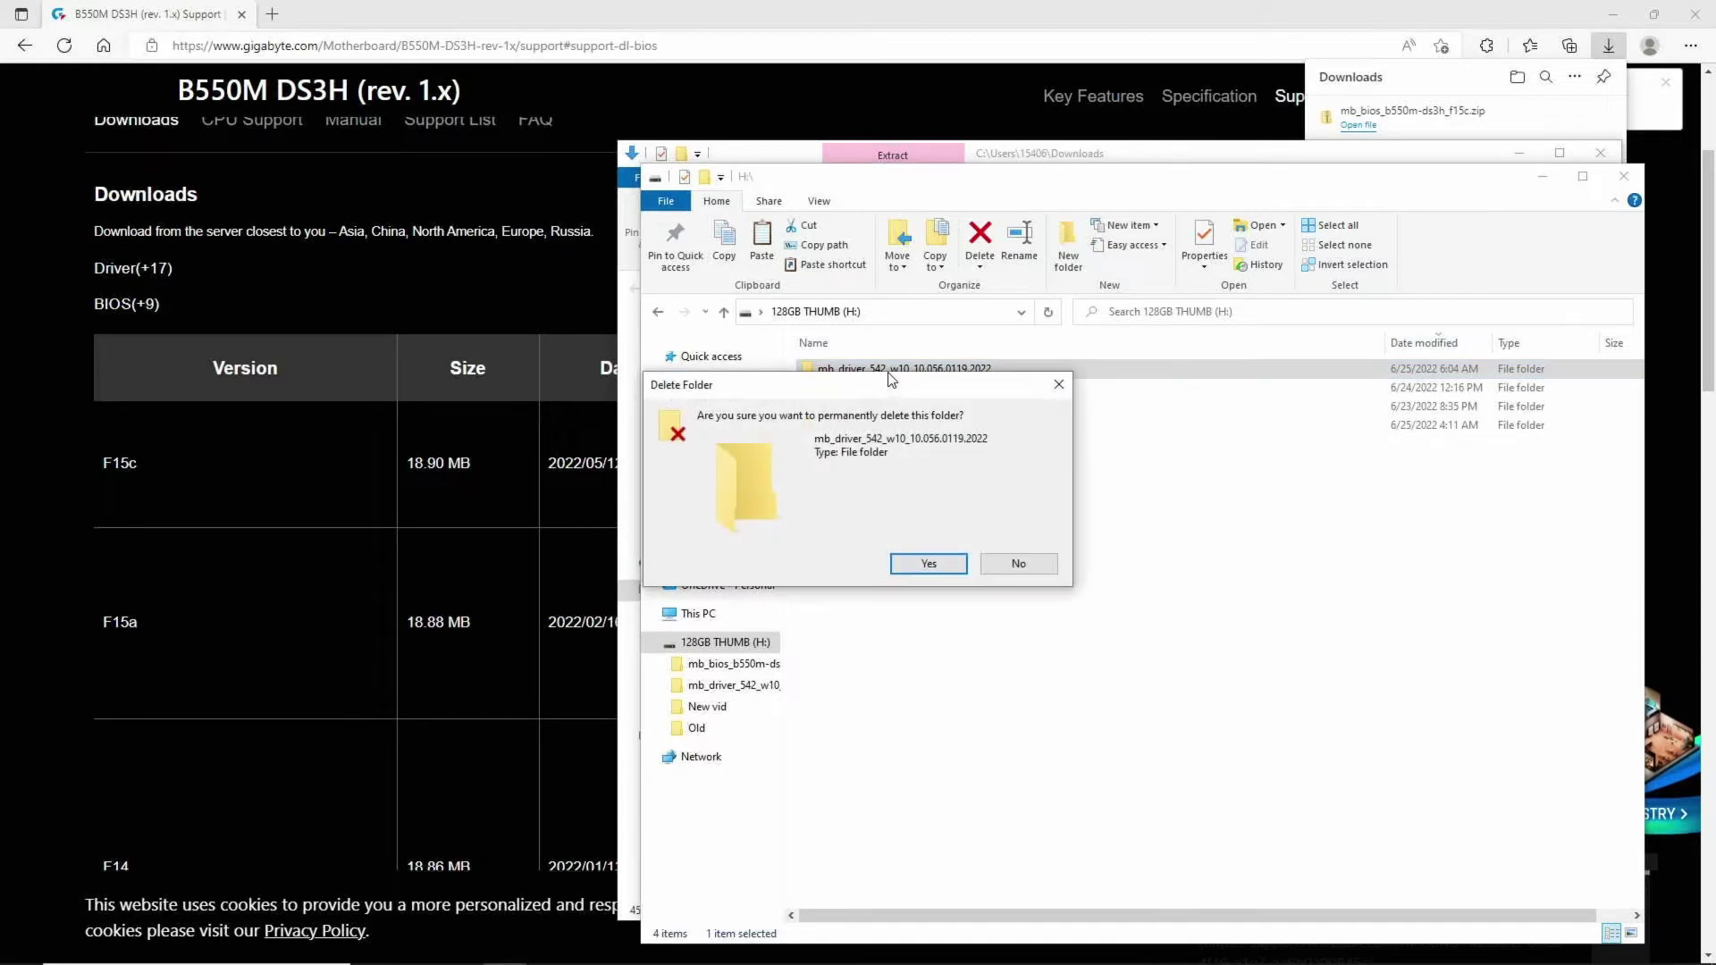
click(935, 568)
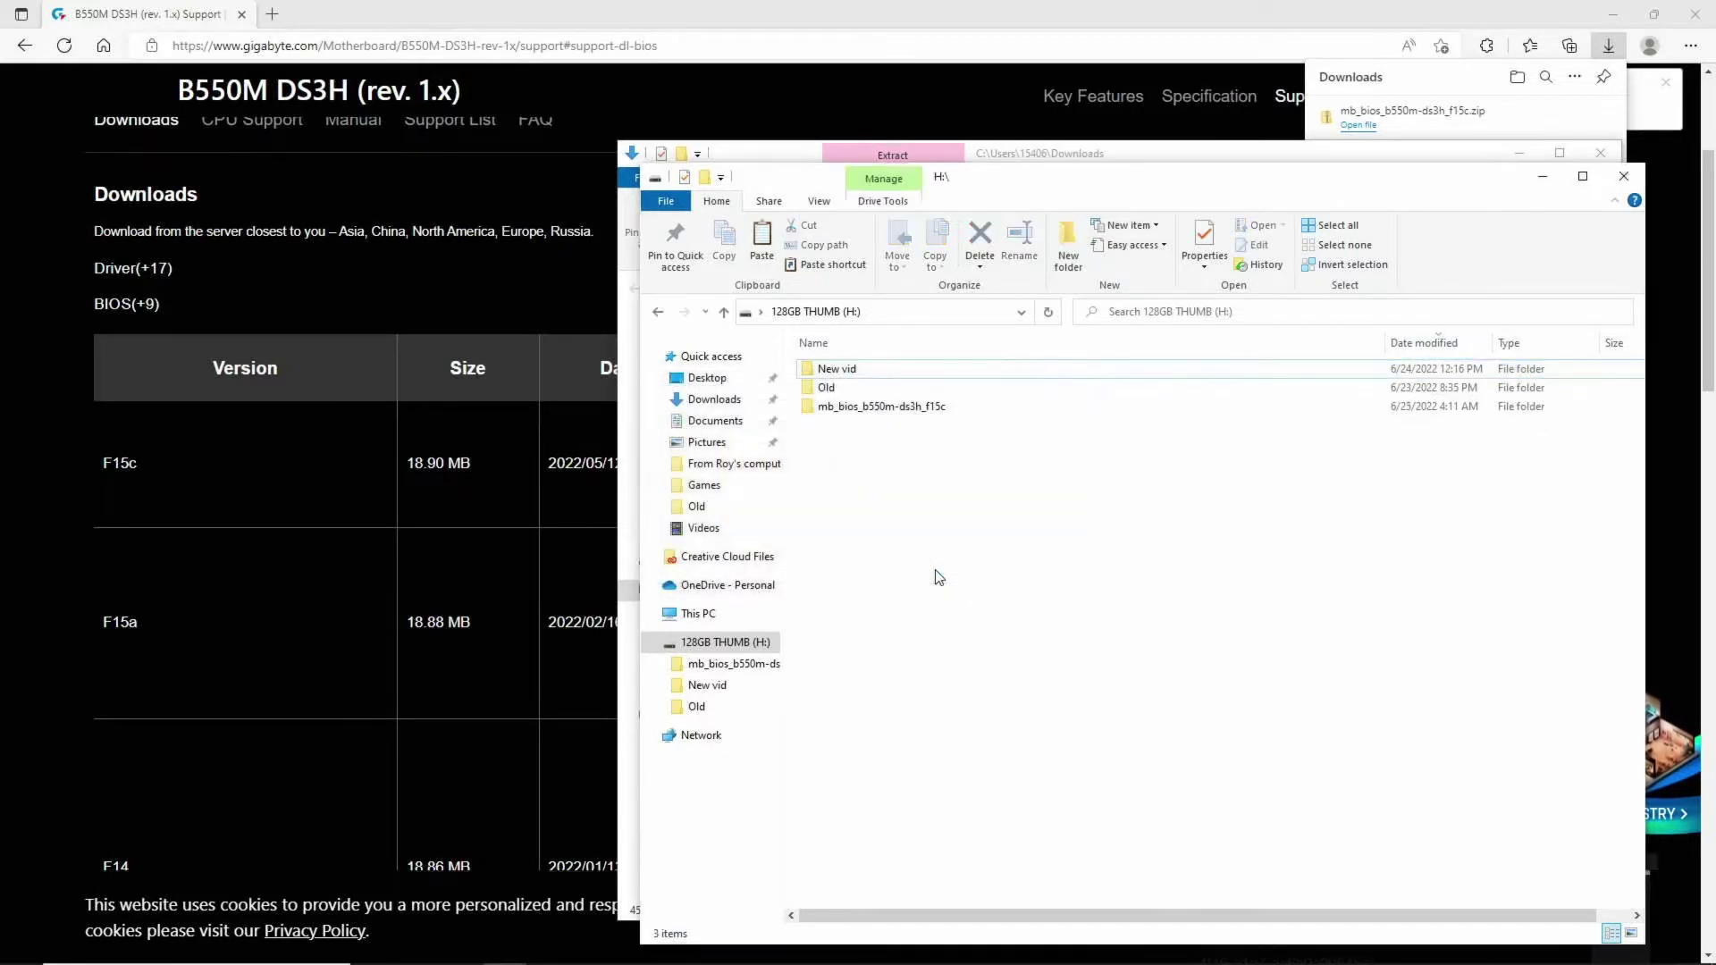
Check the file system of the 128GB THUMB (H:) drive in its properties, closing them without changes
click(878, 410)
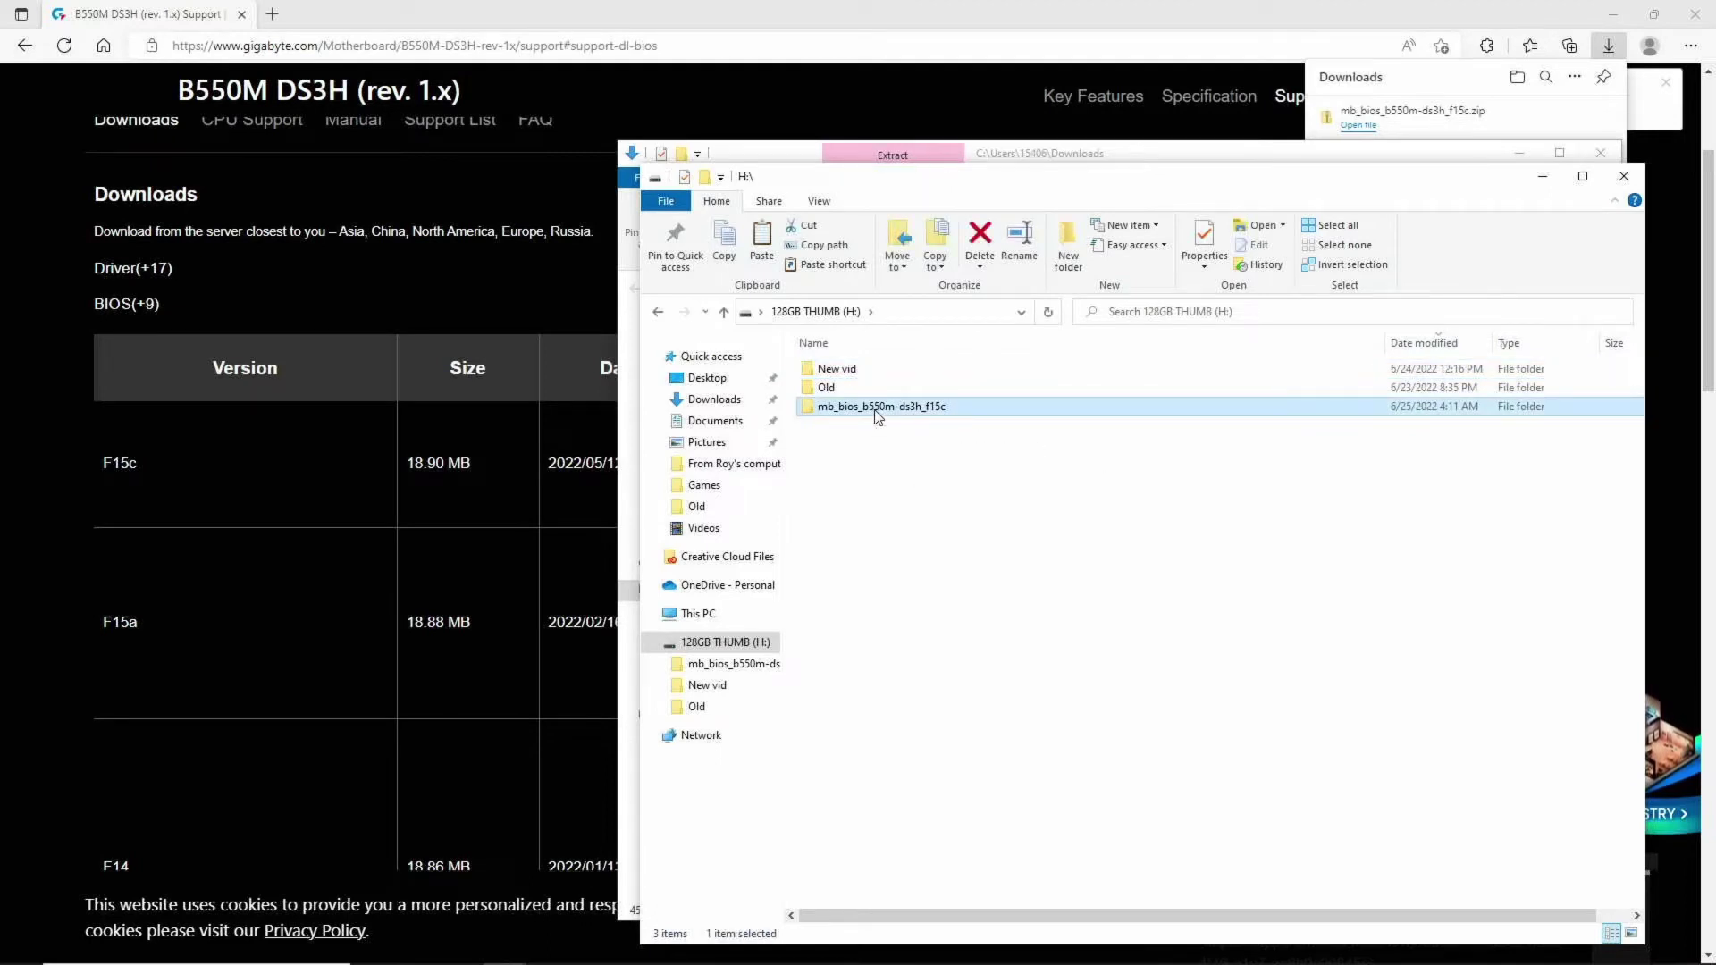
right_click(712, 651)
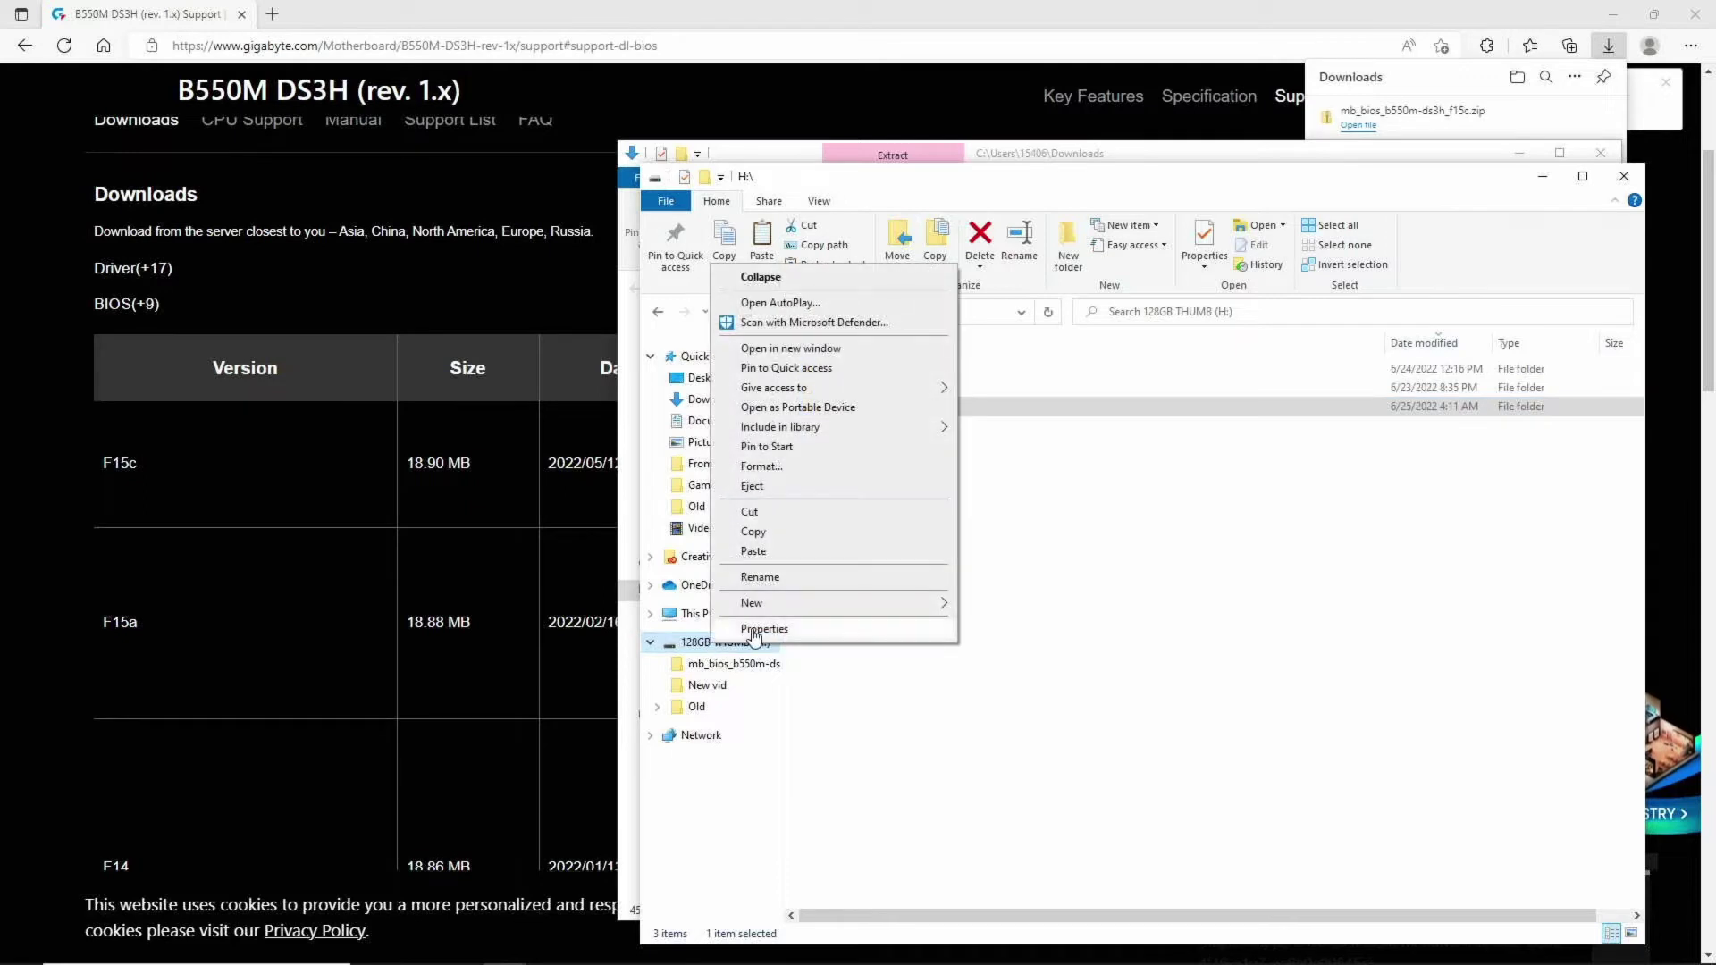
click(750, 627)
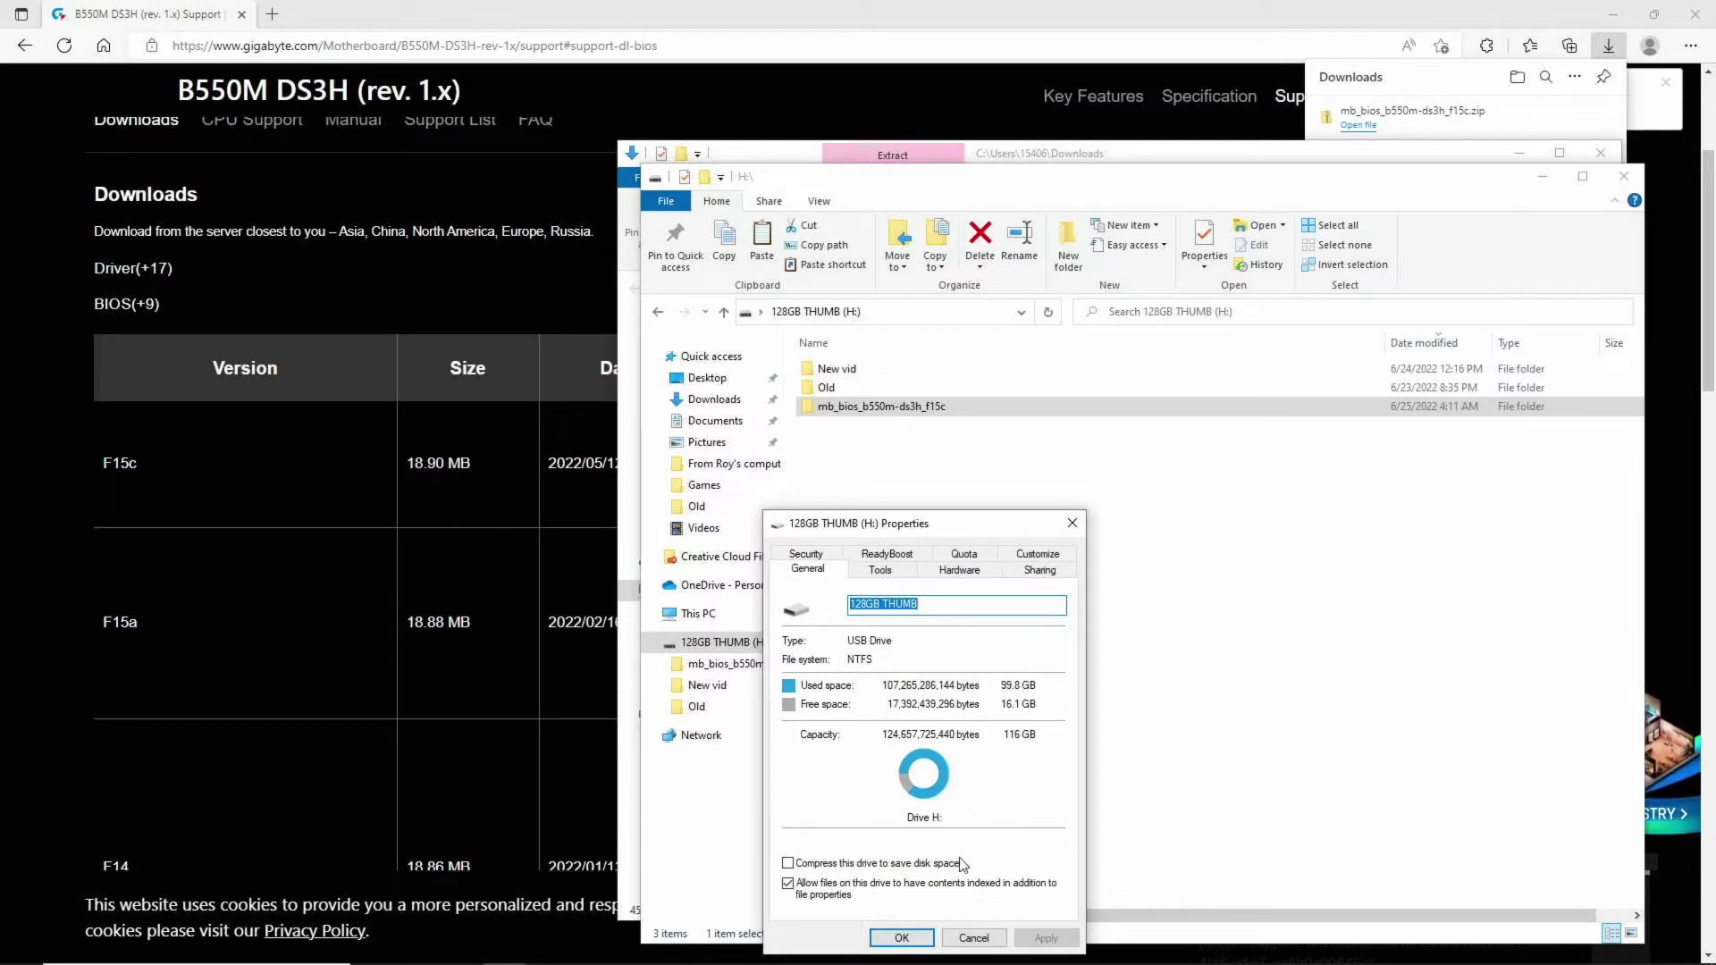
click(973, 938)
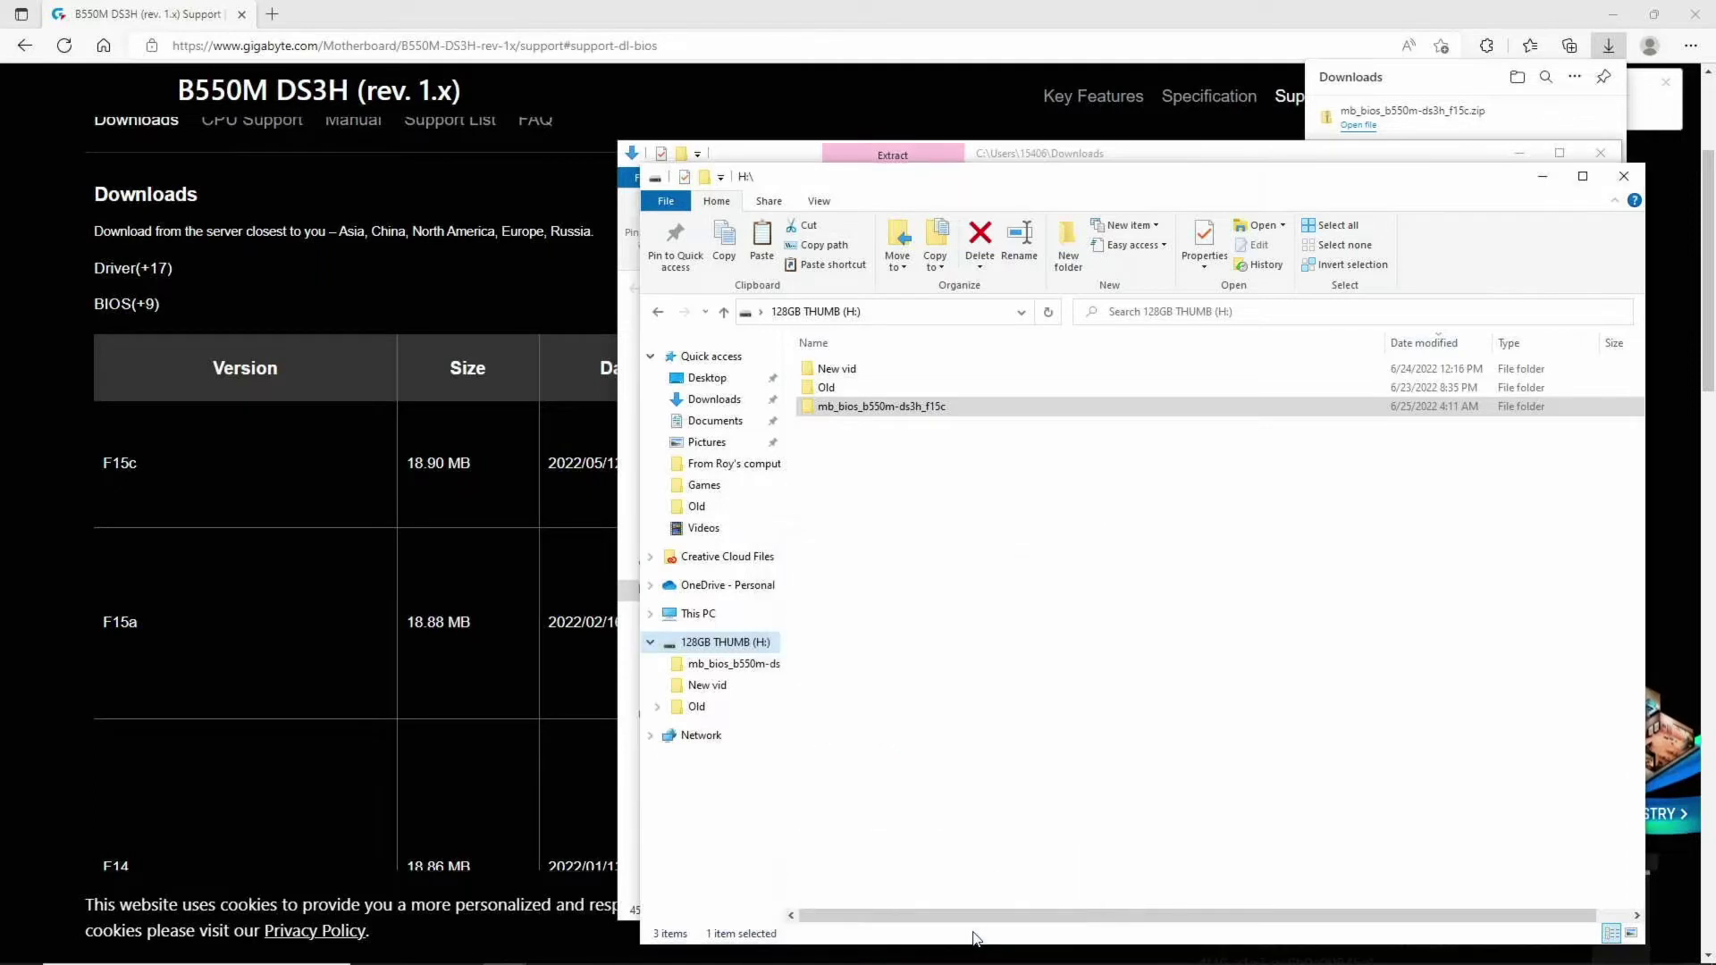
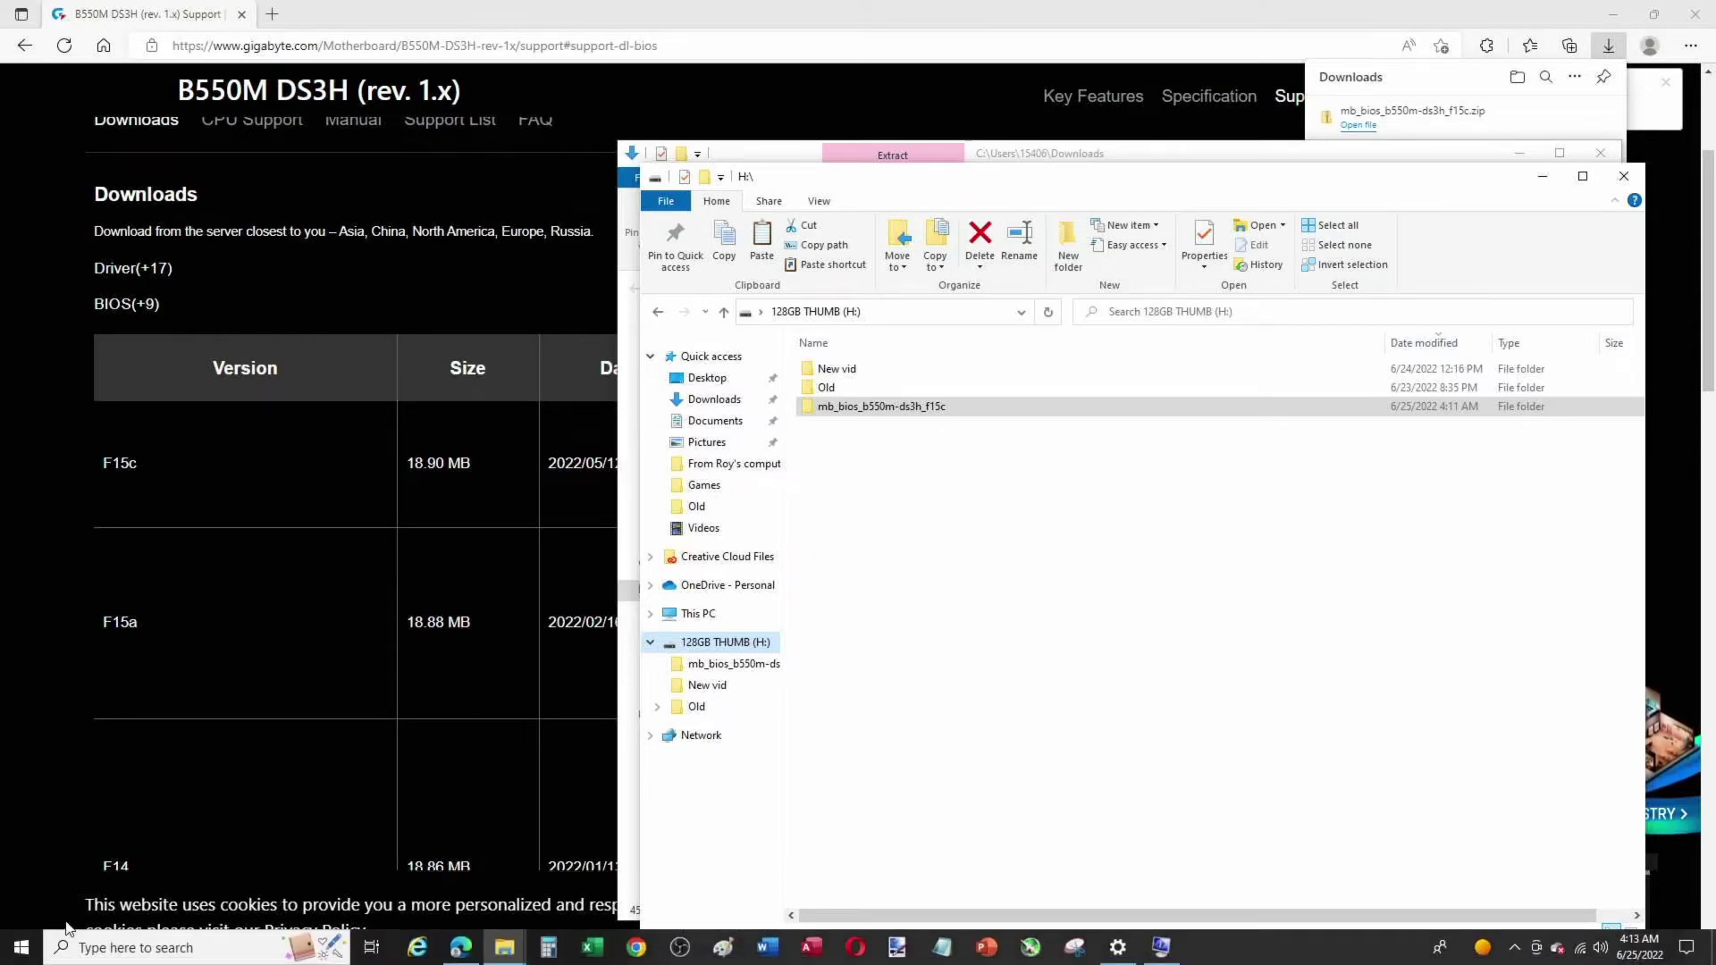
Restart the computer, letting it close the open folder windows, to enter the motherboard's BIOS setup
click(21, 947)
mouse_move(34, 911)
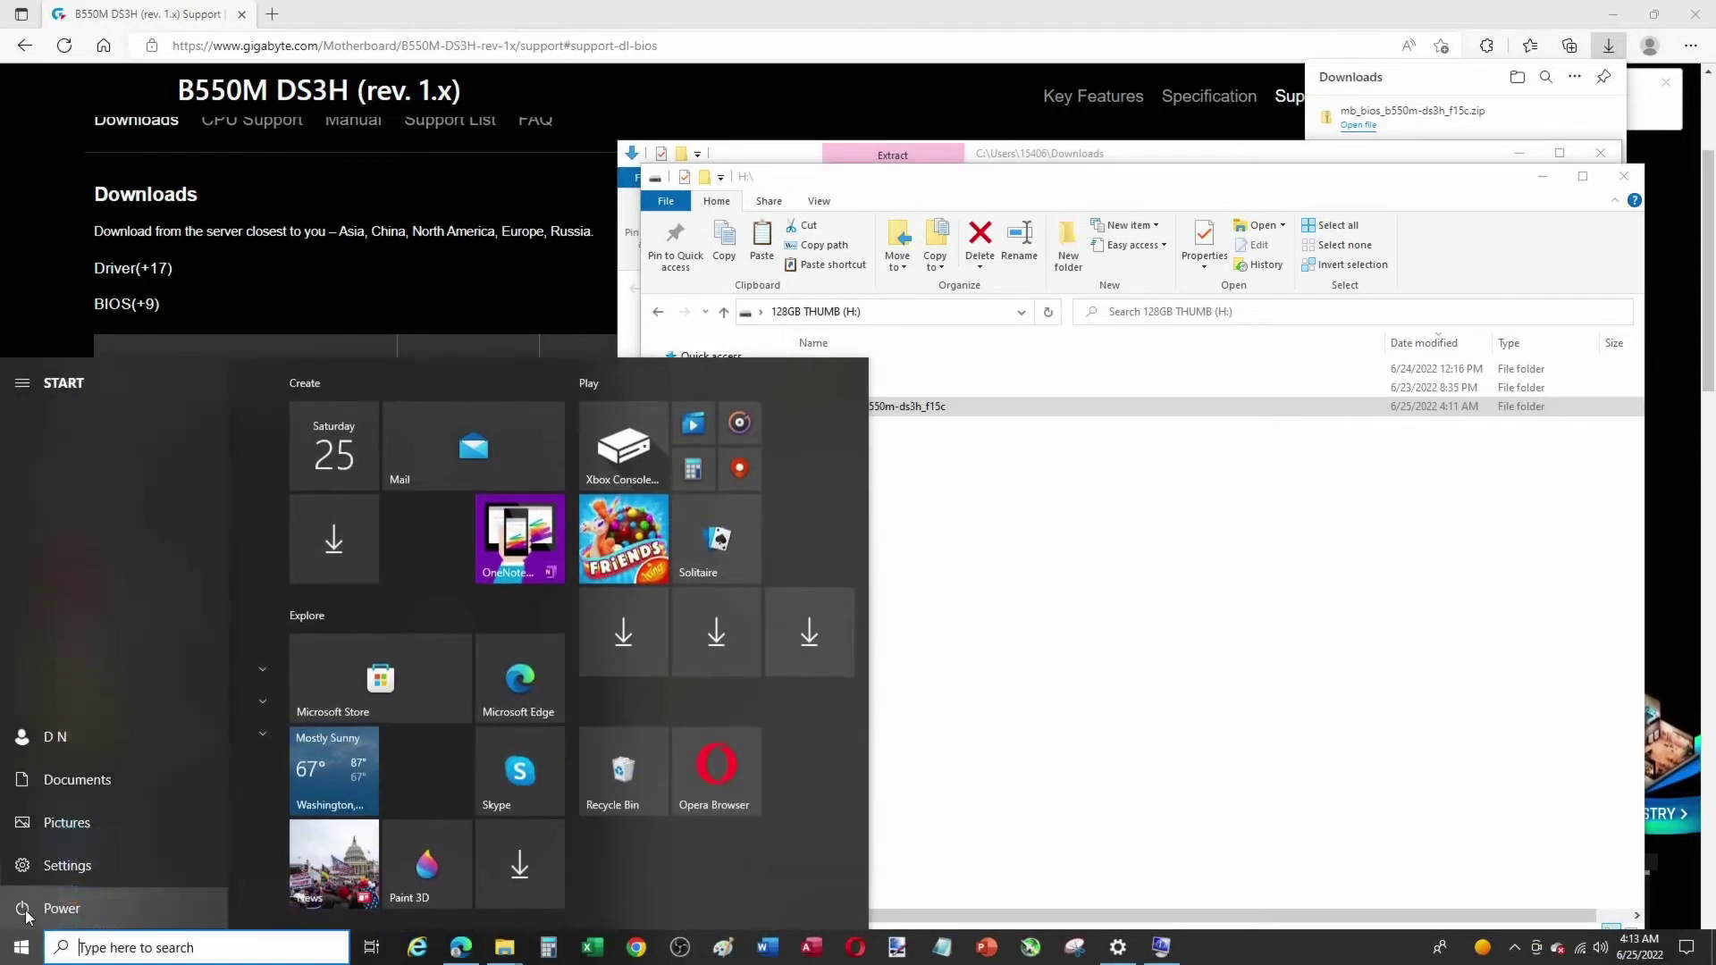
click(65, 873)
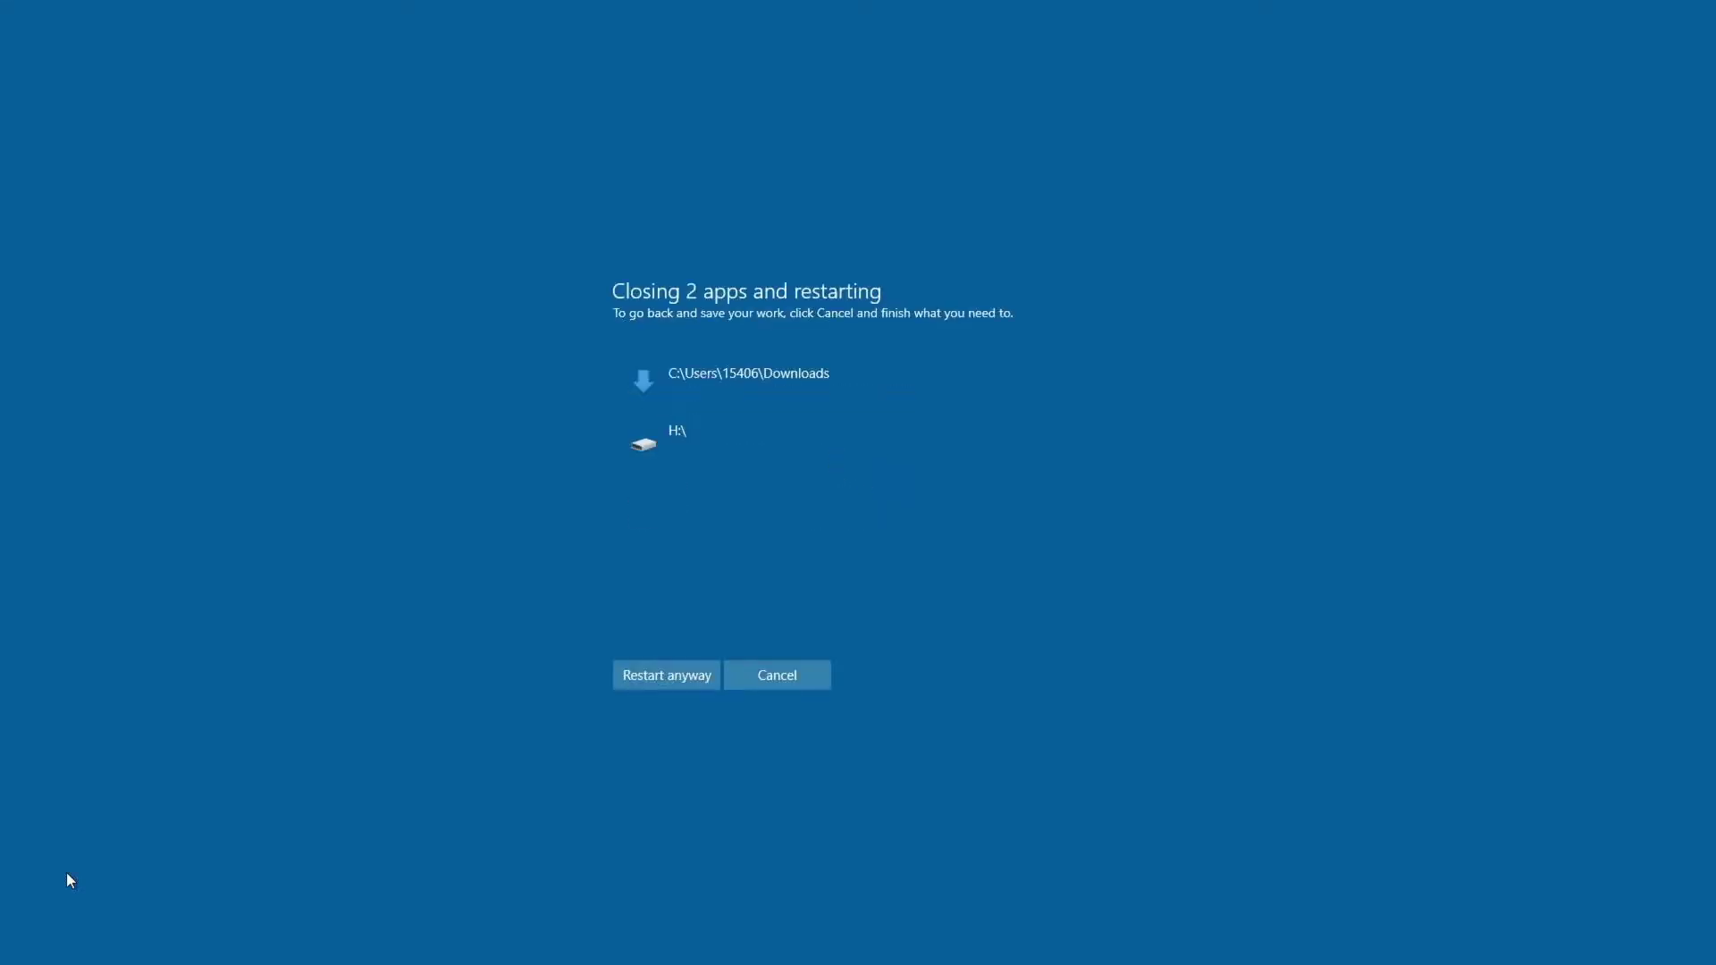
click(633, 677)
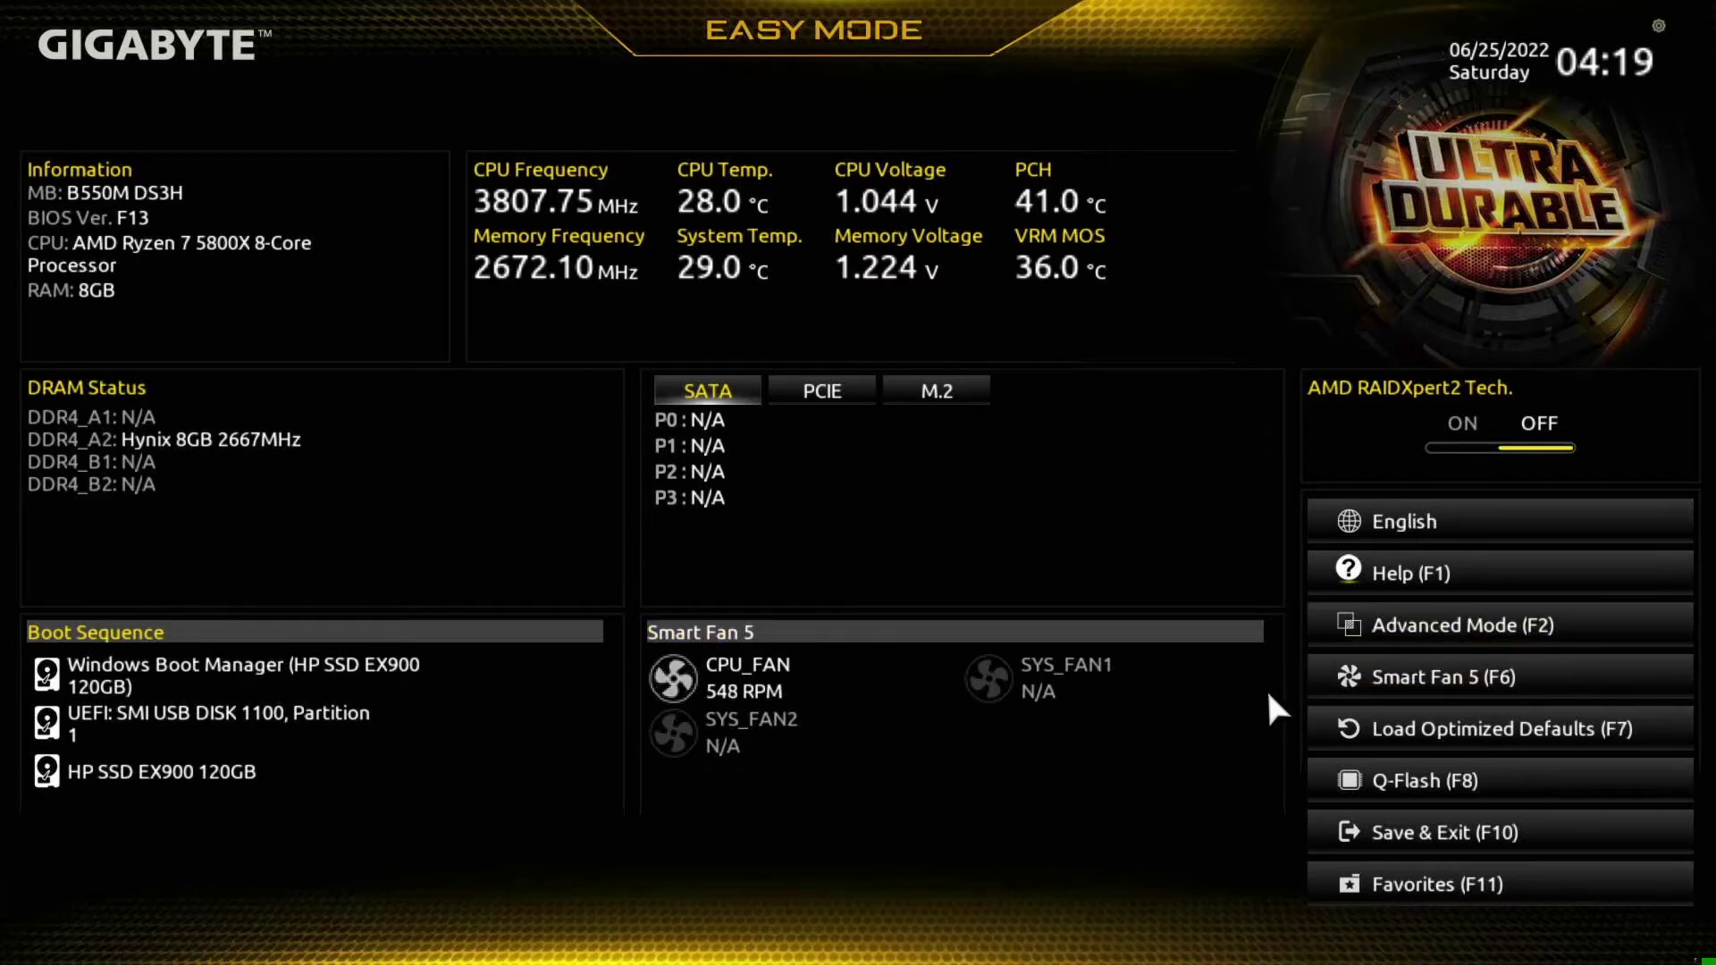
Look at the BIOS setup's Advanced Mode and return to Easy Mode
click(1401, 626)
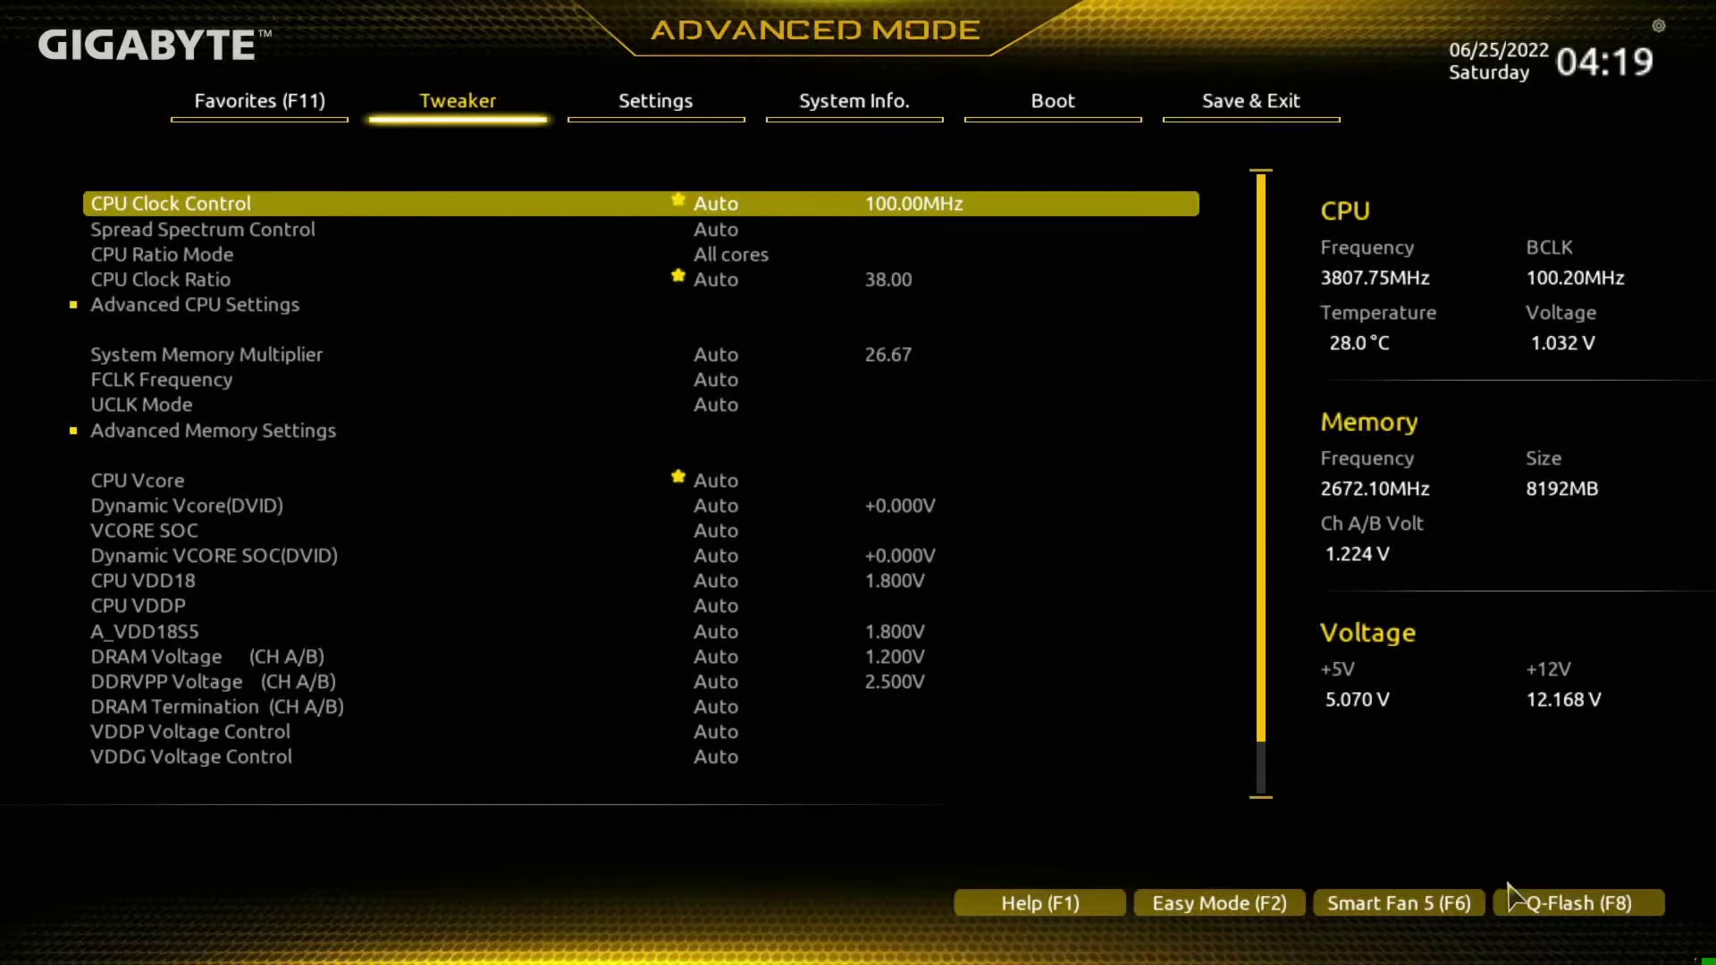
click(1243, 897)
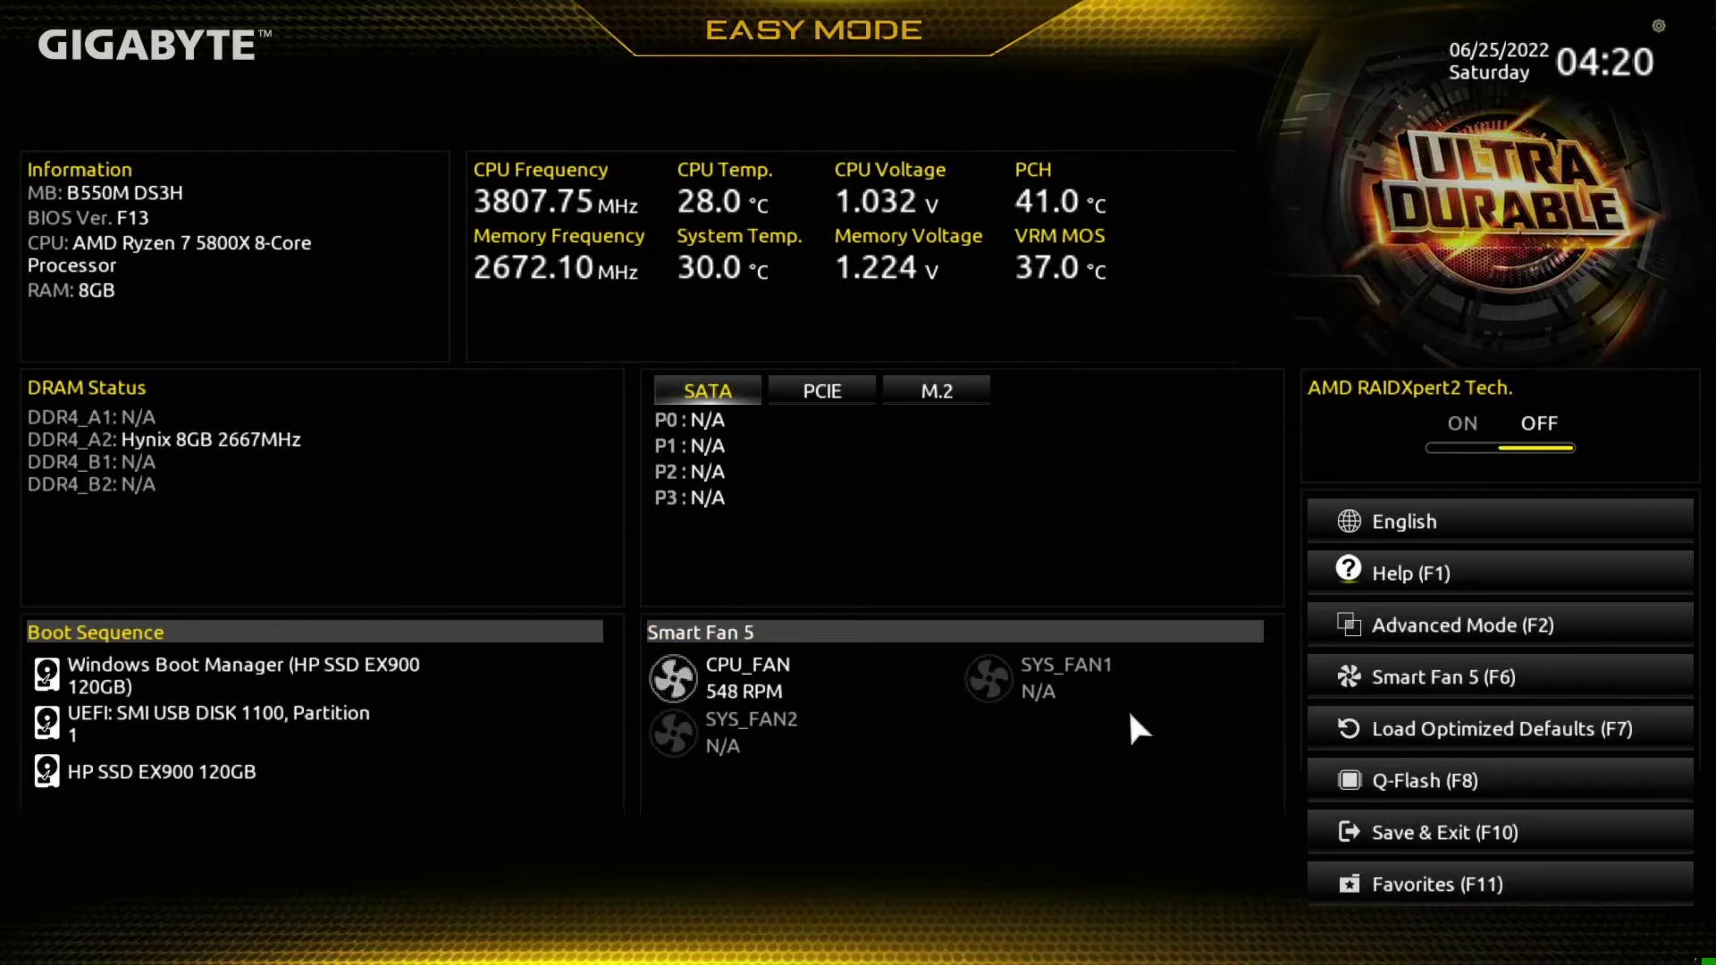
Start a BIOS update in Q-Flash and select B55MDS3H.15c from the mb_bios_b550m-ds3h_f15c folder on the USB drive
click(1404, 780)
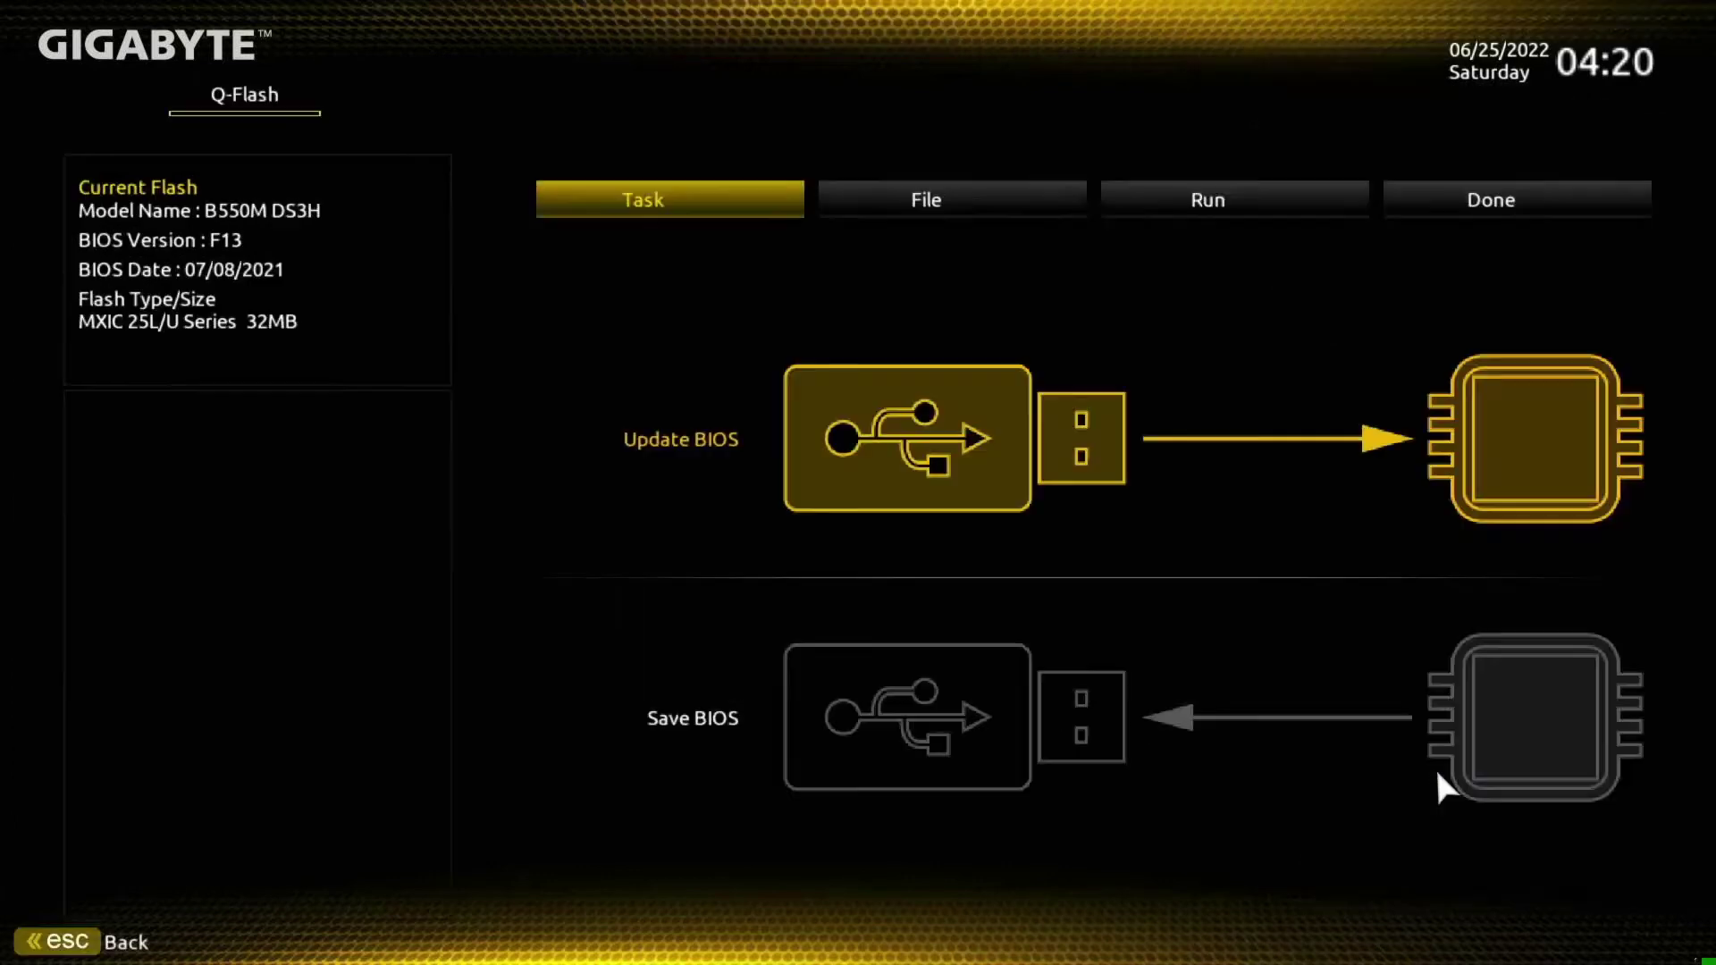
click(980, 435)
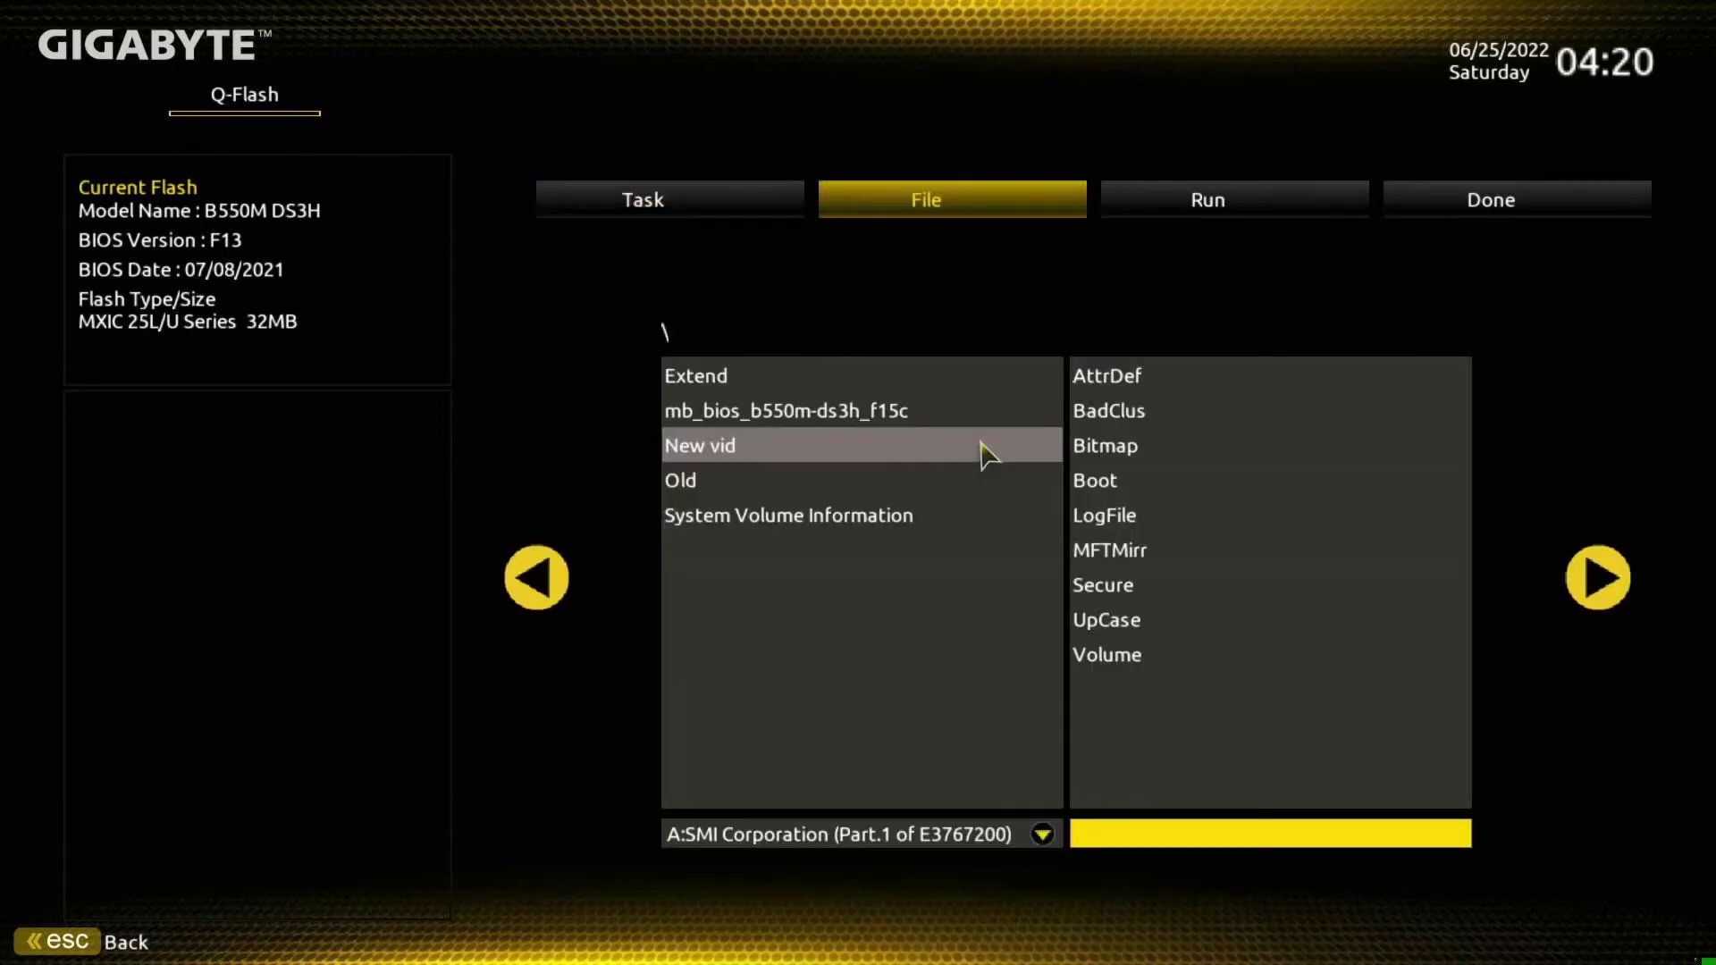
double_click(814, 421)
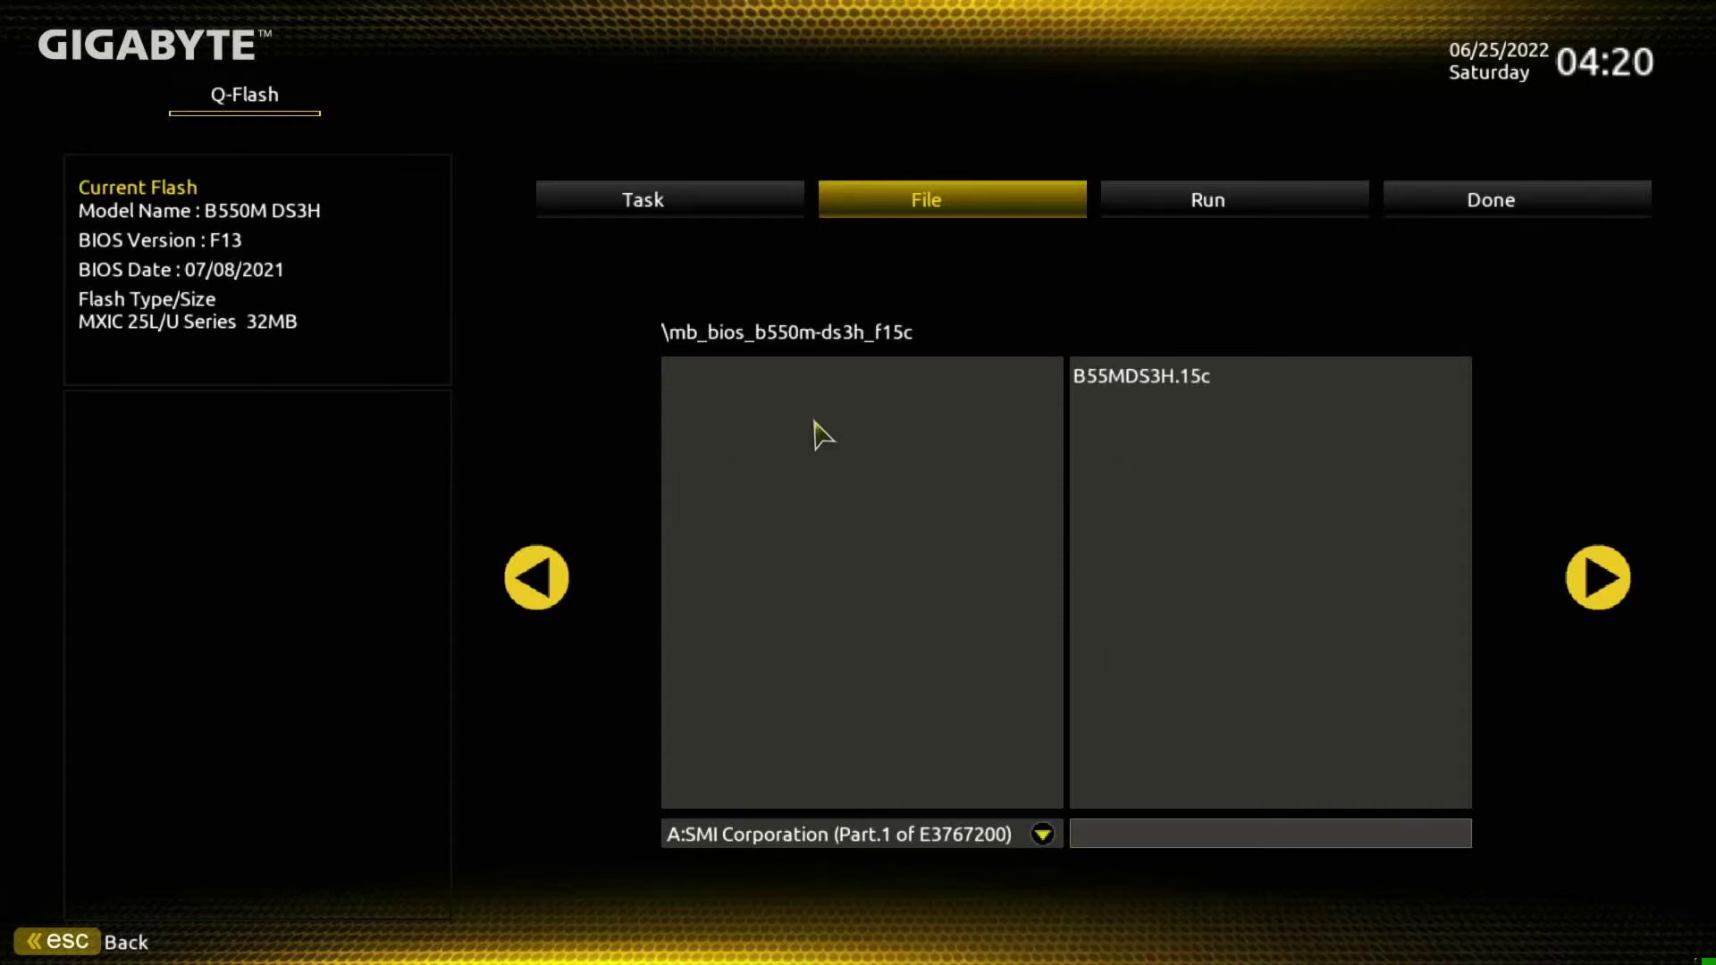
click(1130, 402)
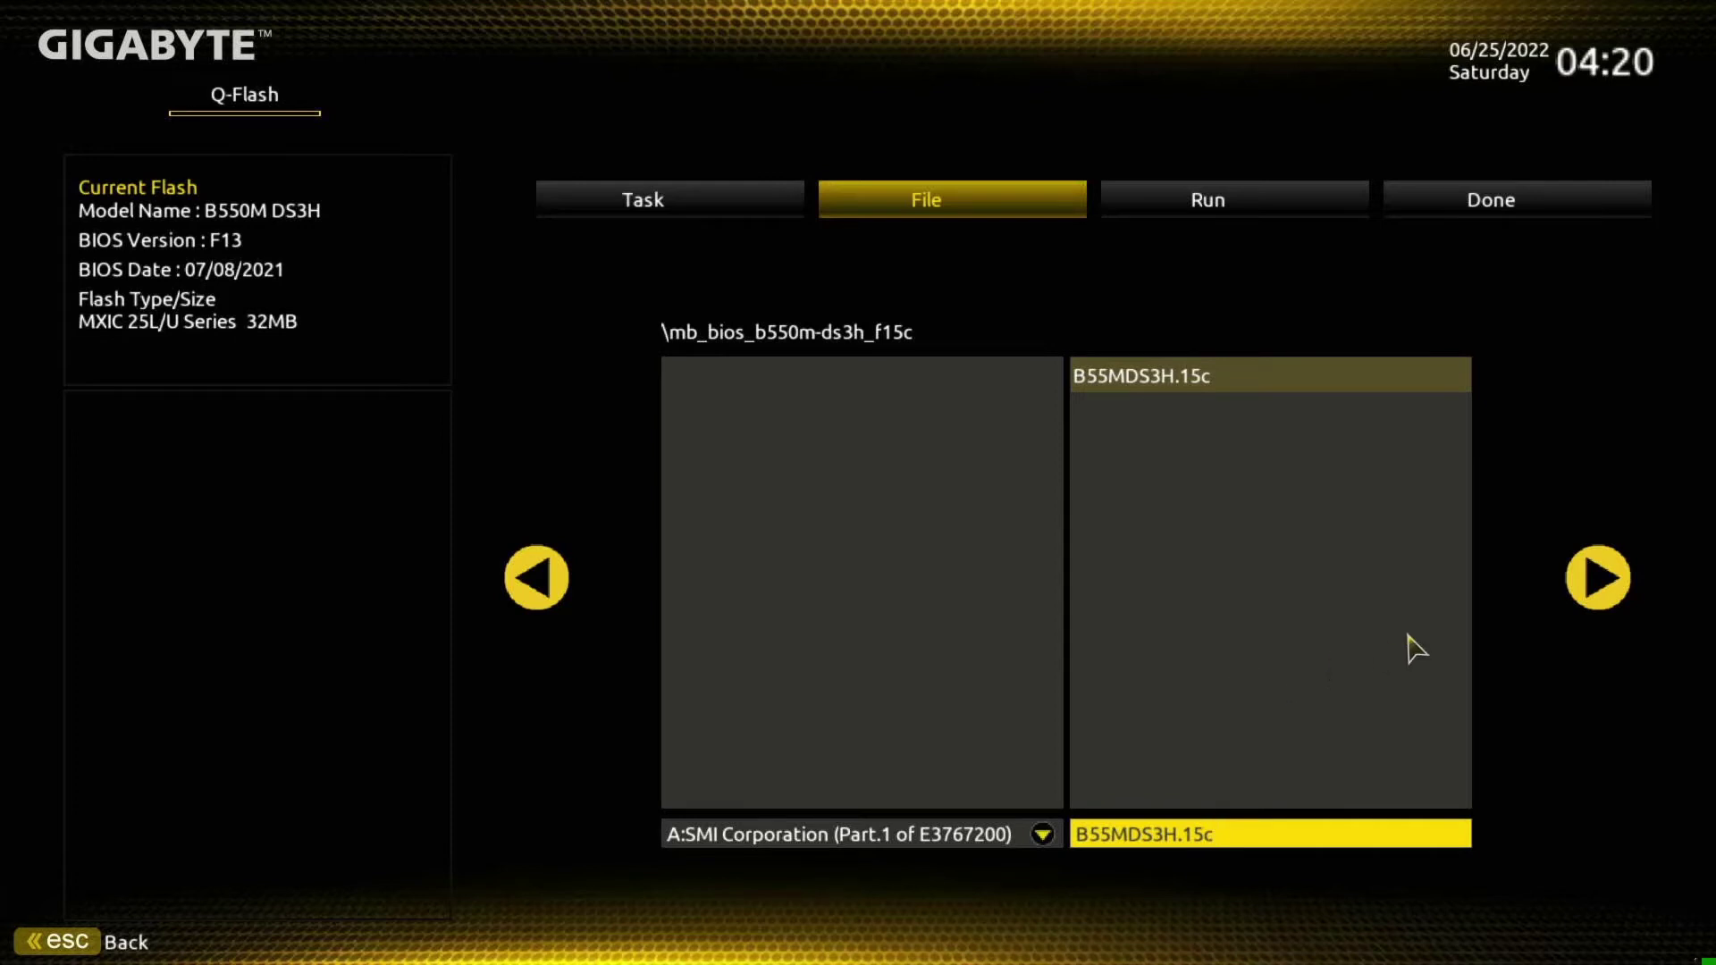
Proceed with the selected BIOS file, confirm the update and start flashing the BIOS
click(1595, 579)
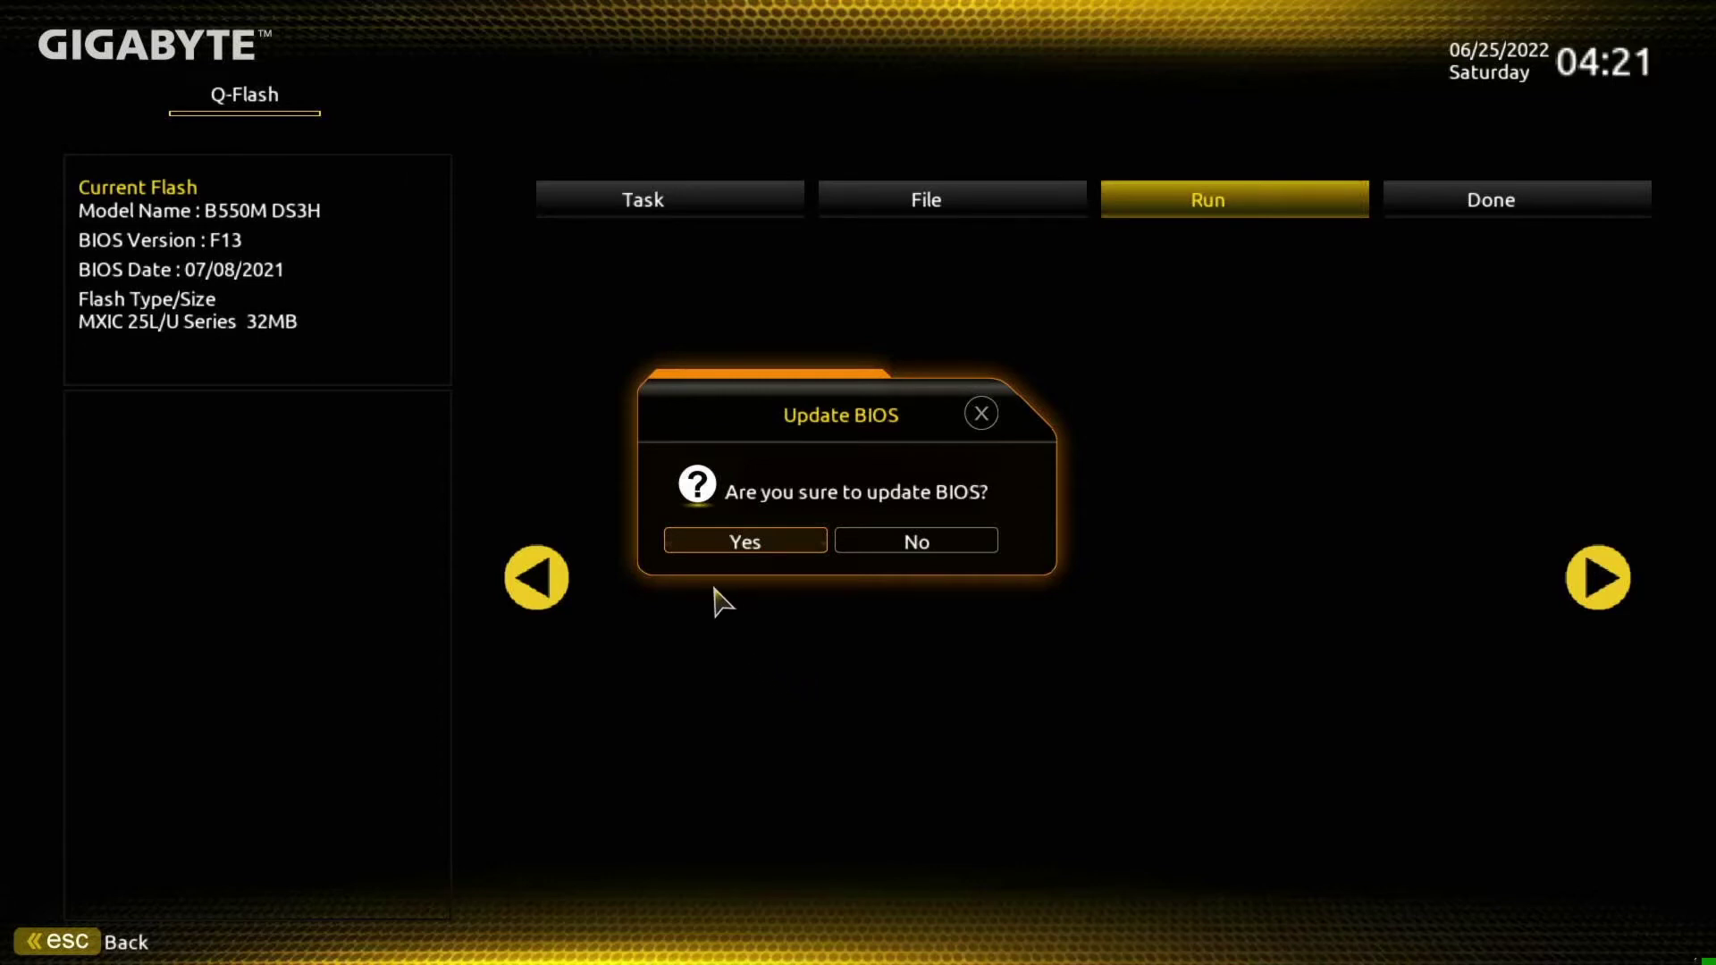
click(715, 547)
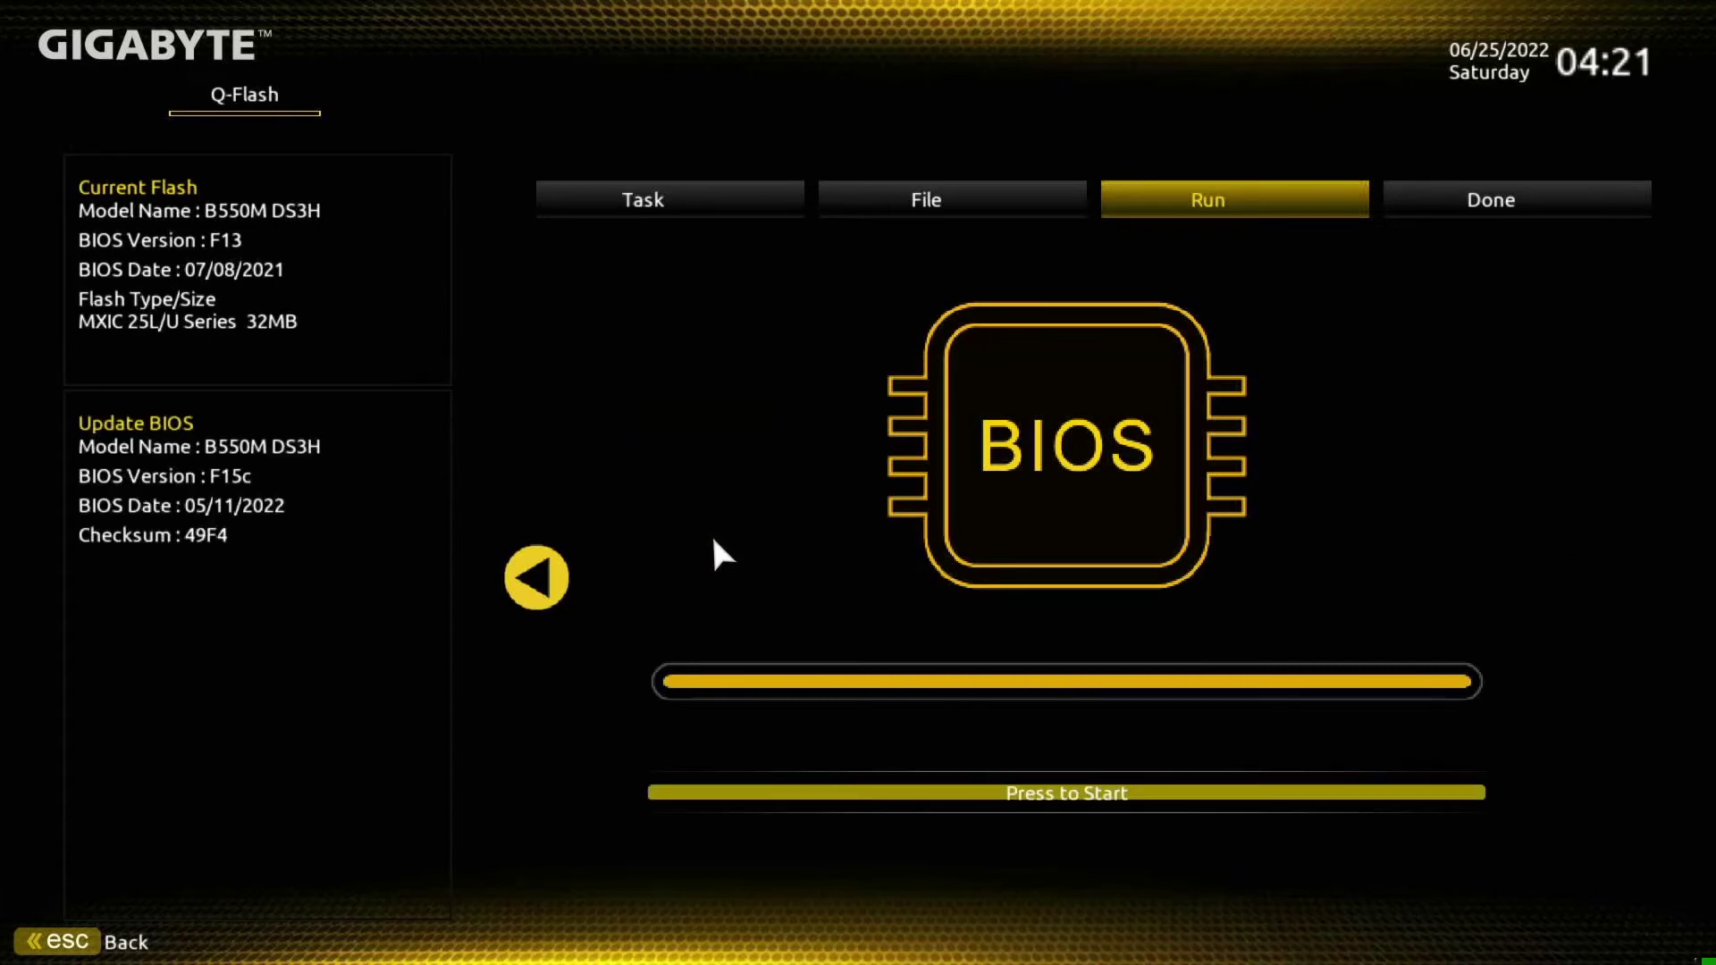
click(1032, 793)
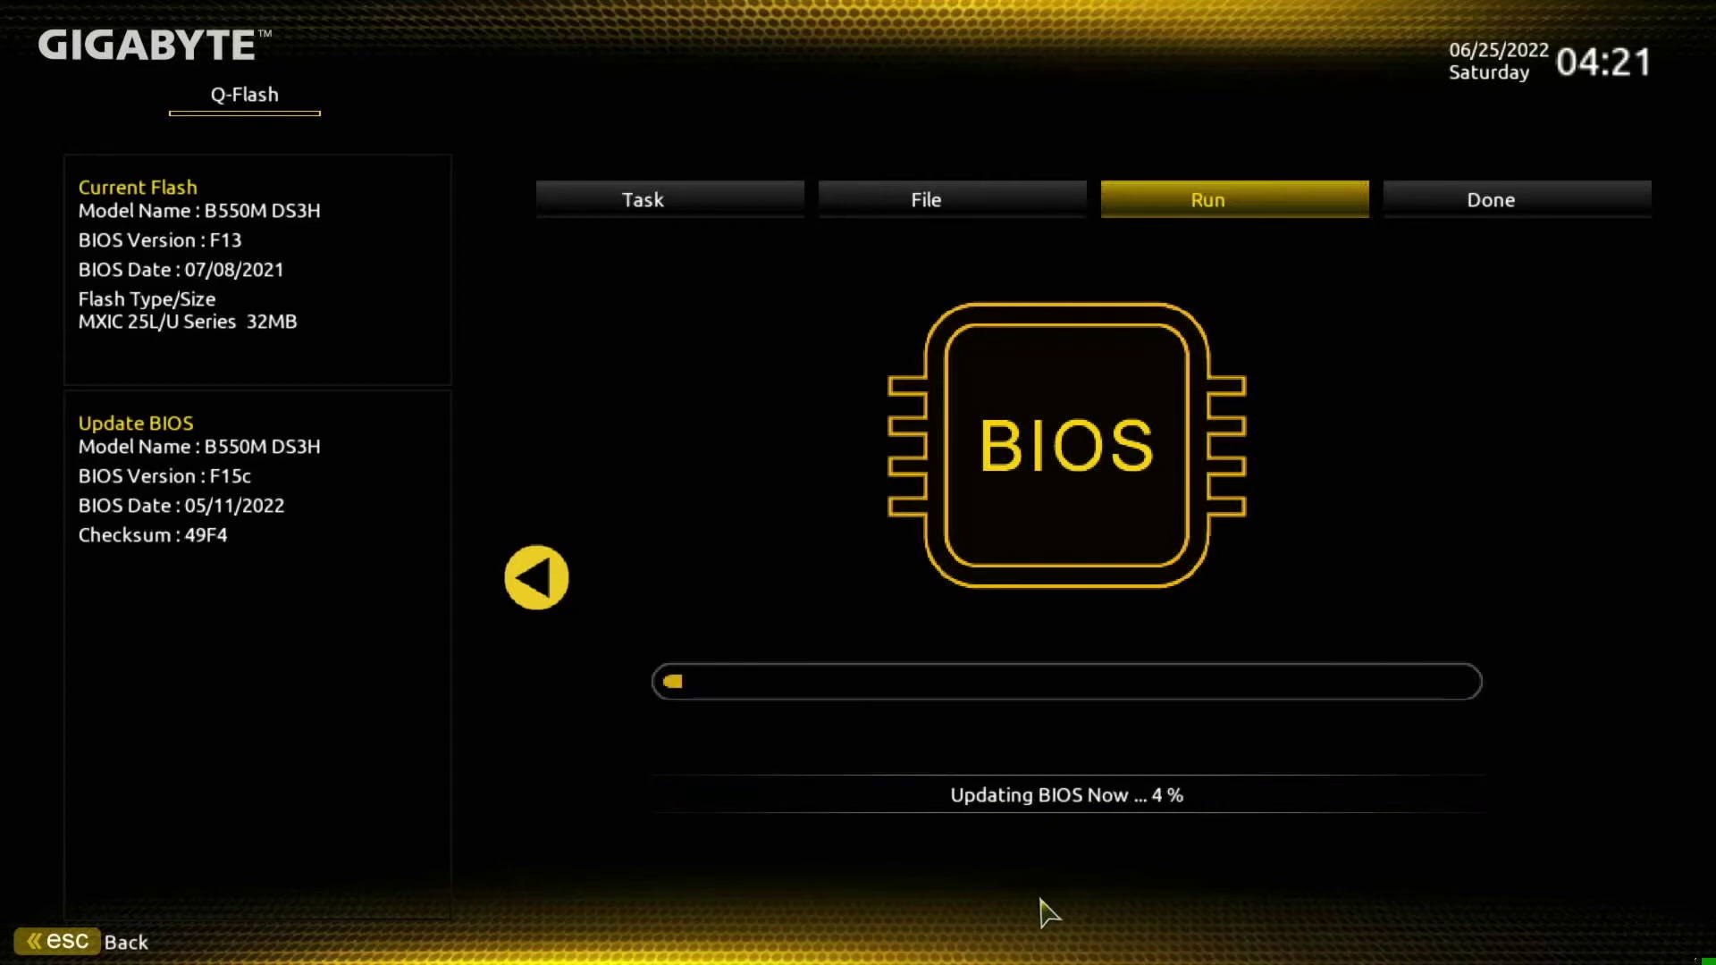